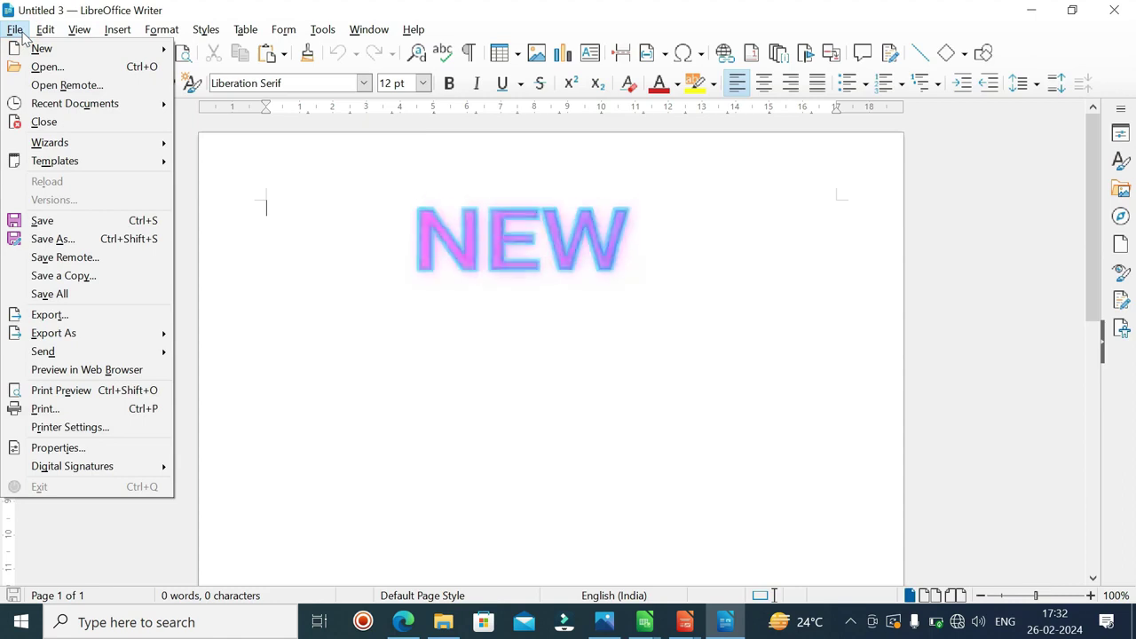
Fill the blank document with sample paragraphs beginning "On the Insert tab, the galleries include items that are designed to coordinate".
mouse_move(78, 57)
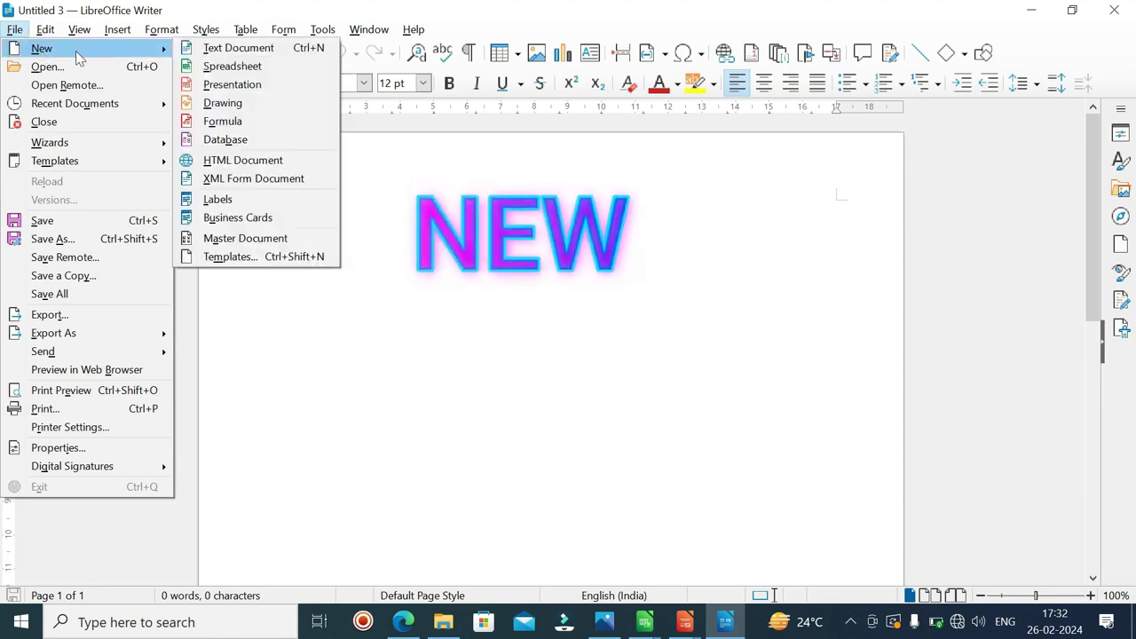
click(708, 281)
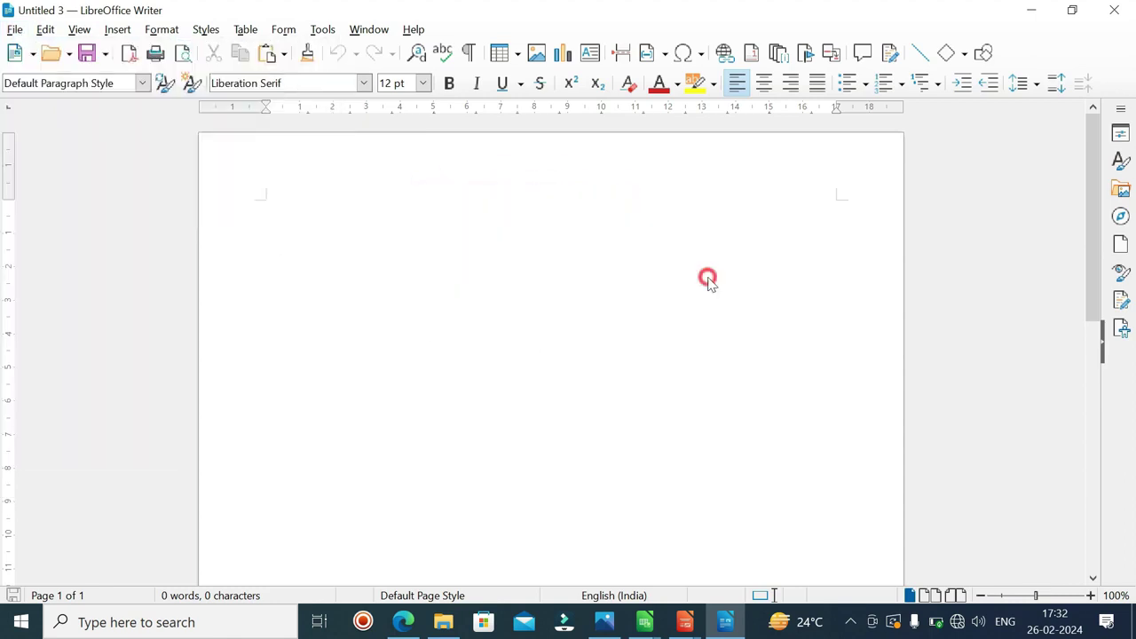
text(On the Insert tab, the galleries include items that are designed to coordinate with the overall look of your document. You can use these galleries to insert tables, headers, footers, lists, cover pages, and other document building blocks. When you create pictures, charts, or diagrams, they also coordinate with your current document look. You can easily change the formatting of selected text in the document text by choosing a look for the selected text from the Quick Styles gallery on the Home tab. You can also format text directly by using the other controls on the Home tab. Most controls offer a choice of using the look from the current theme or using a format that you specify directly. To change the overall look of your document, choose new Theme elements on the Page Layout tab. To change the looks available in the Quick Style gallery, use the Change Current Quick Style Set command. Both the Themes gallery and the Quick Styles gallery provide reset commands so that you can always restore the look of your document to the original contained in your current template.)
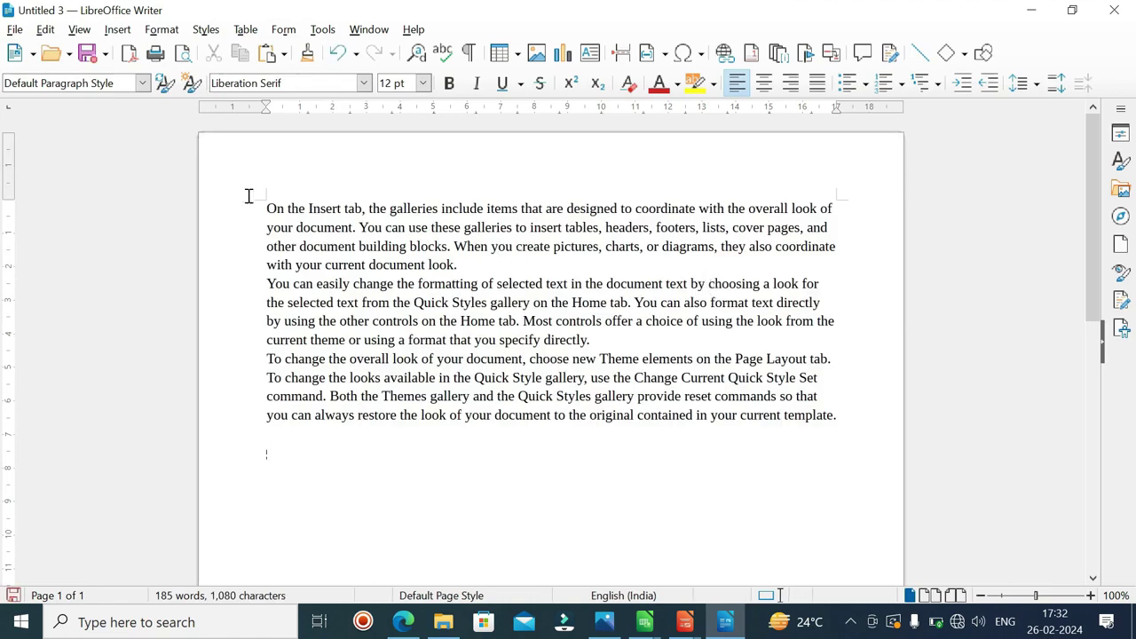
Create a new blank text document.
click(17, 32)
mouse_move(26, 48)
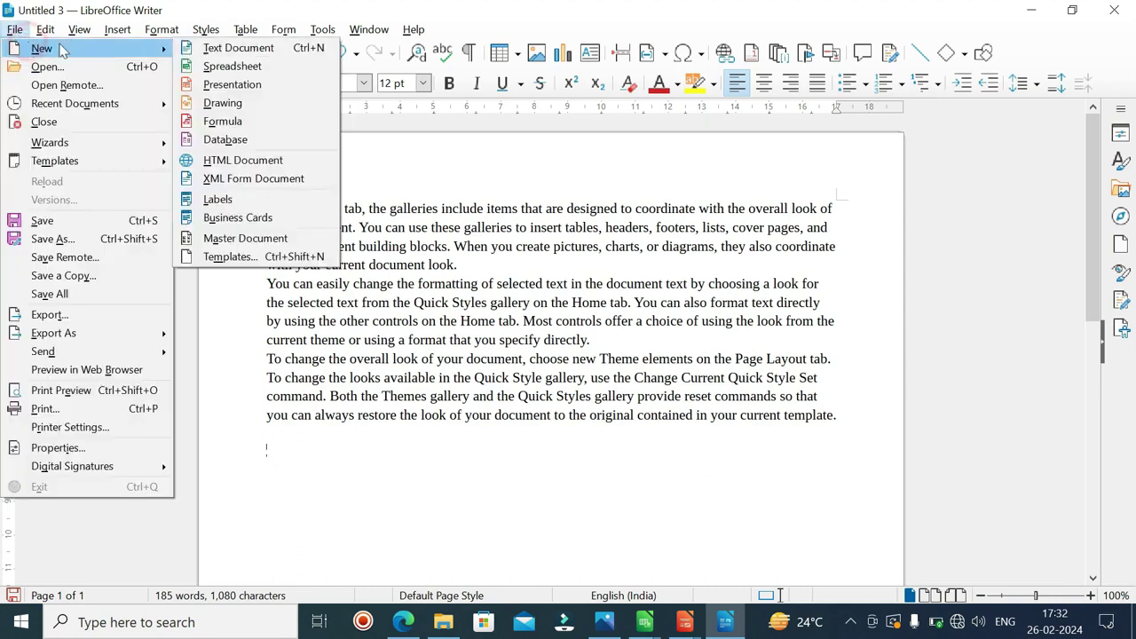
click(236, 47)
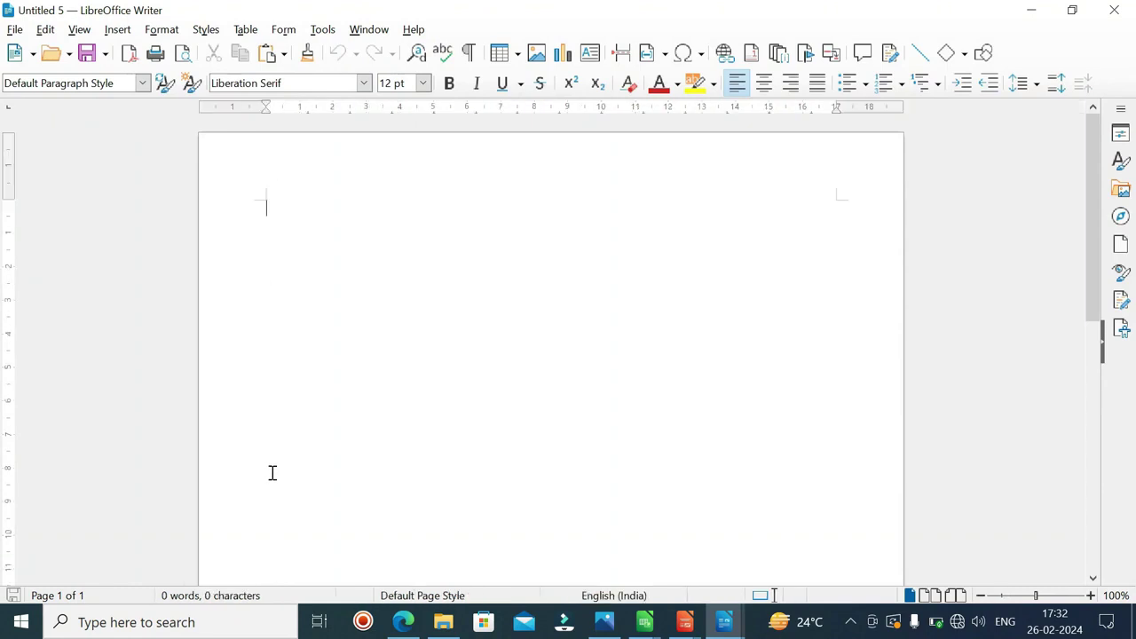
Create a new document from the Resume template and minimize its window.
click(14, 30)
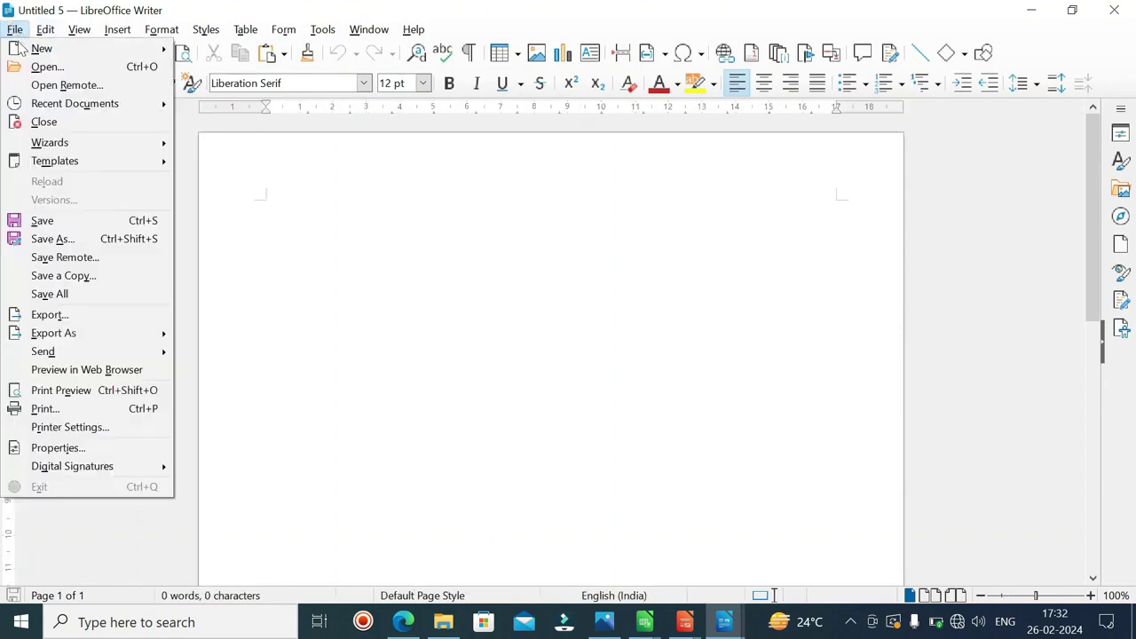
mouse_move(31, 53)
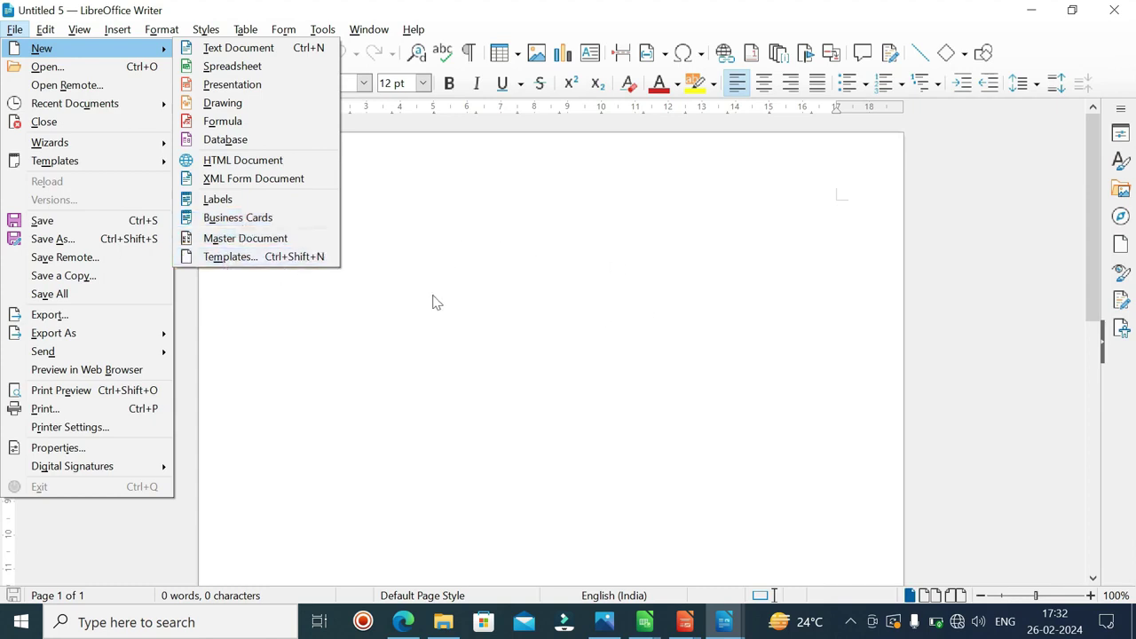
click(296, 257)
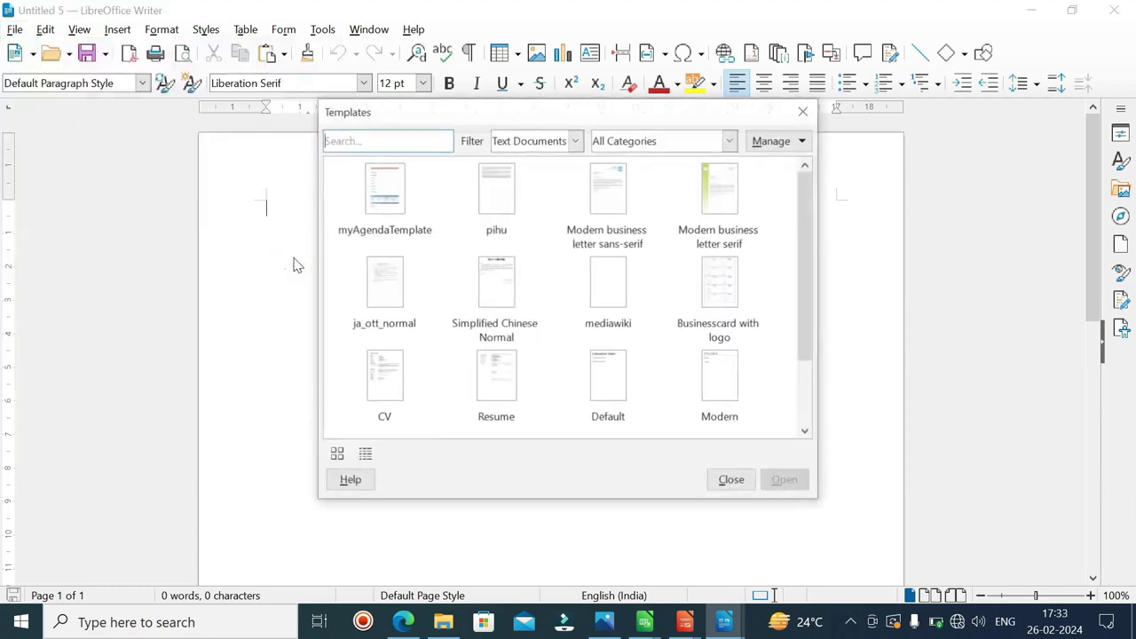
double_click(657, 211)
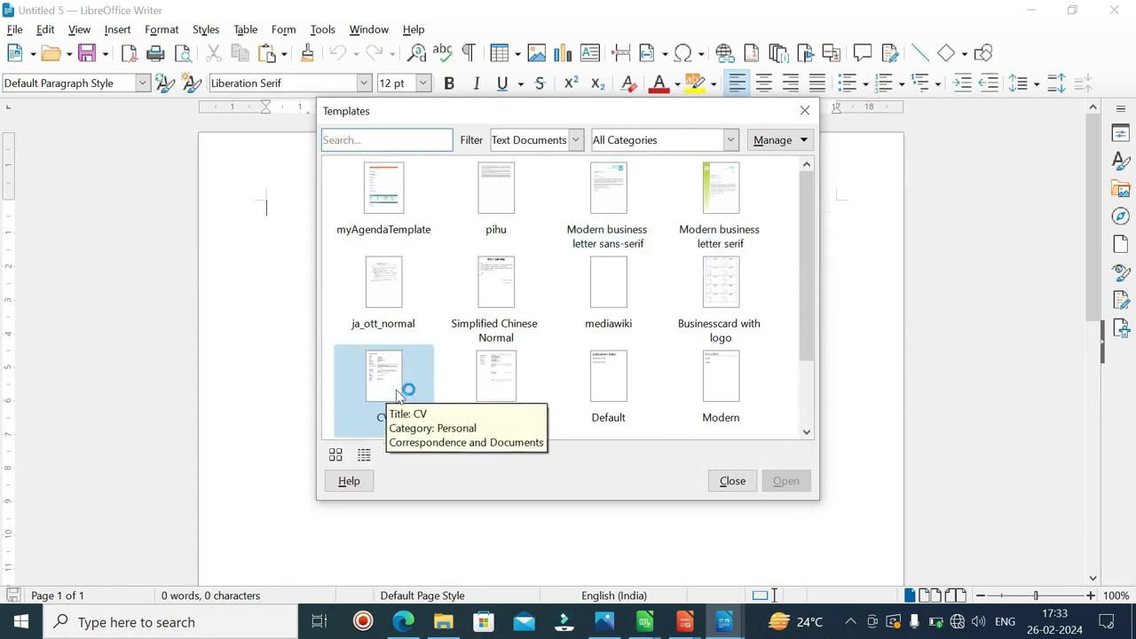
click(489, 395)
click(788, 480)
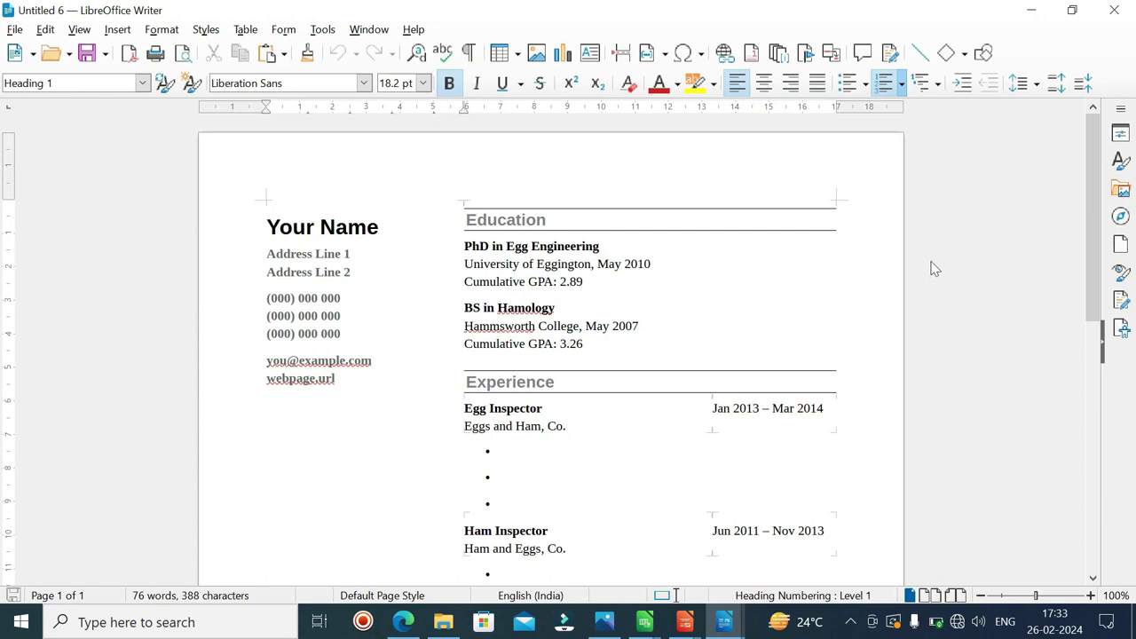
scroll(934, 266, down, 2)
scroll(934, 267, down, 4)
scroll(934, 266, up, 5)
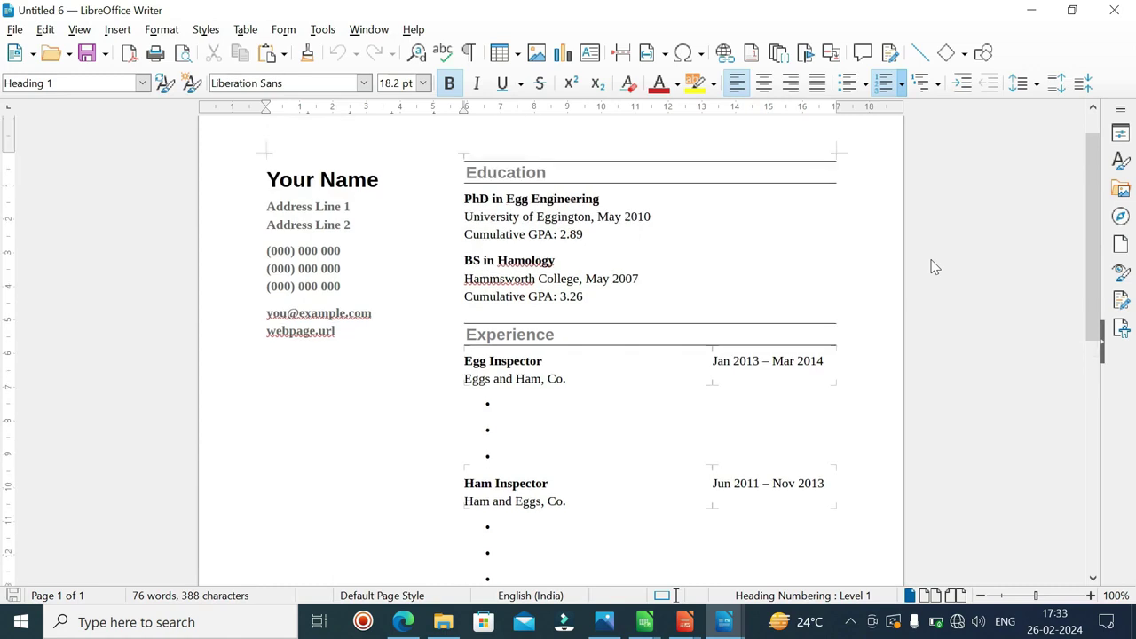
click(1031, 10)
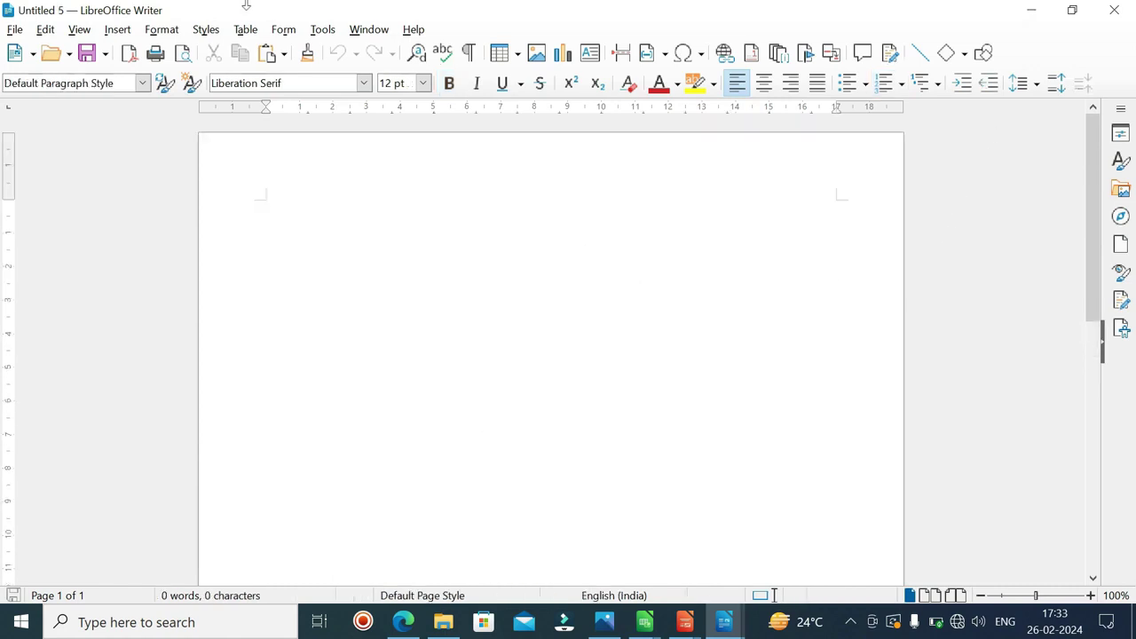
Open the presentation 6.odp from the Documents folder and minimize its window.
click(12, 30)
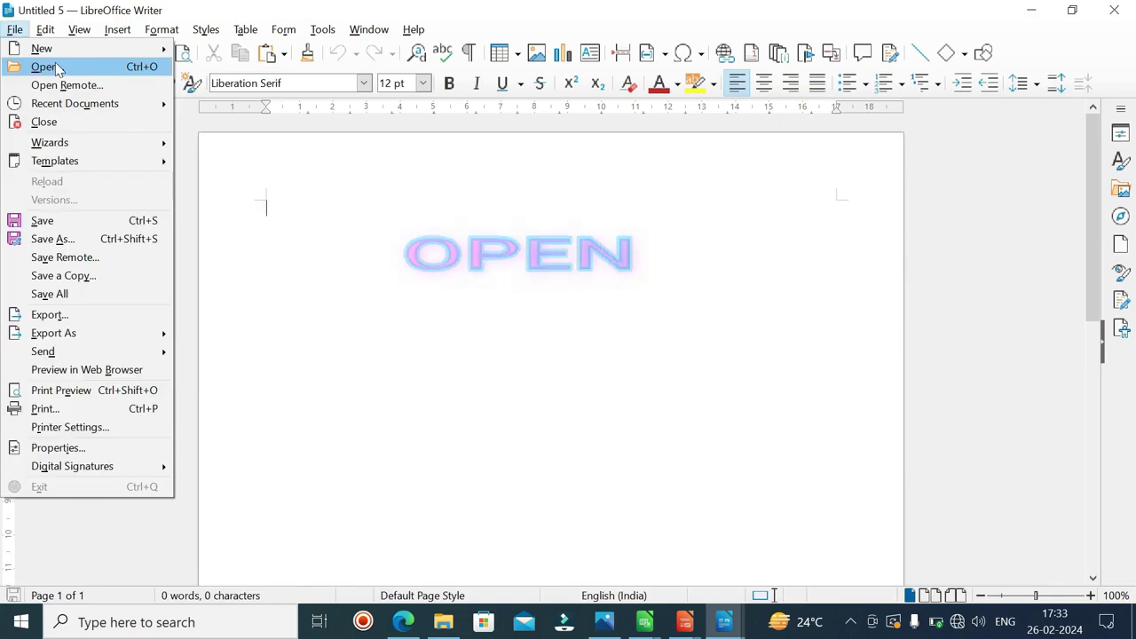
click(146, 73)
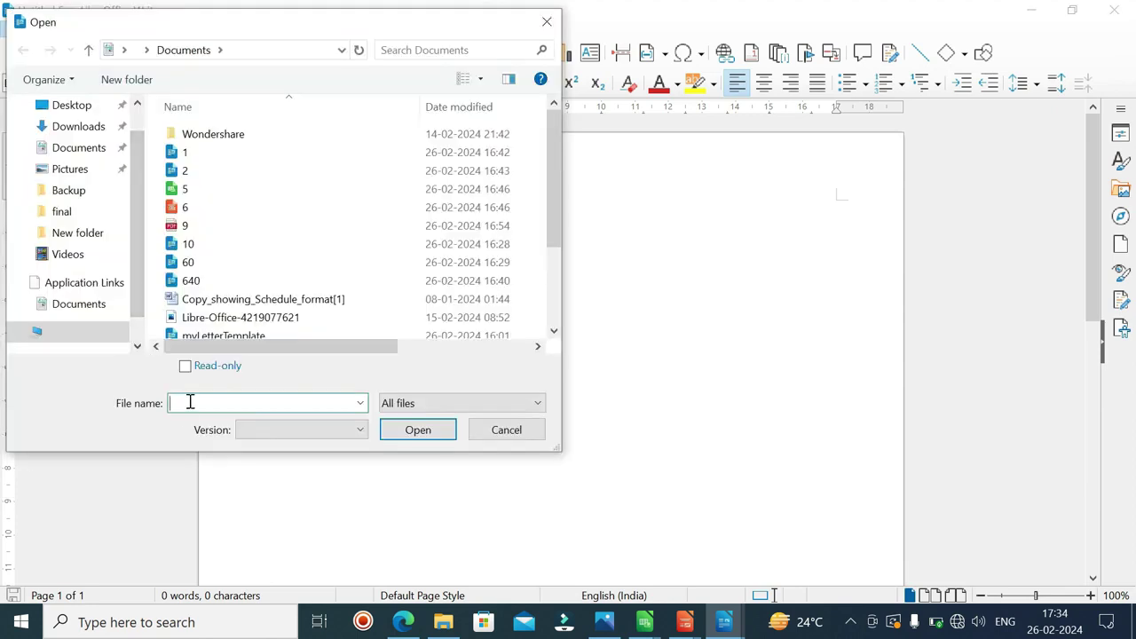
text(6)
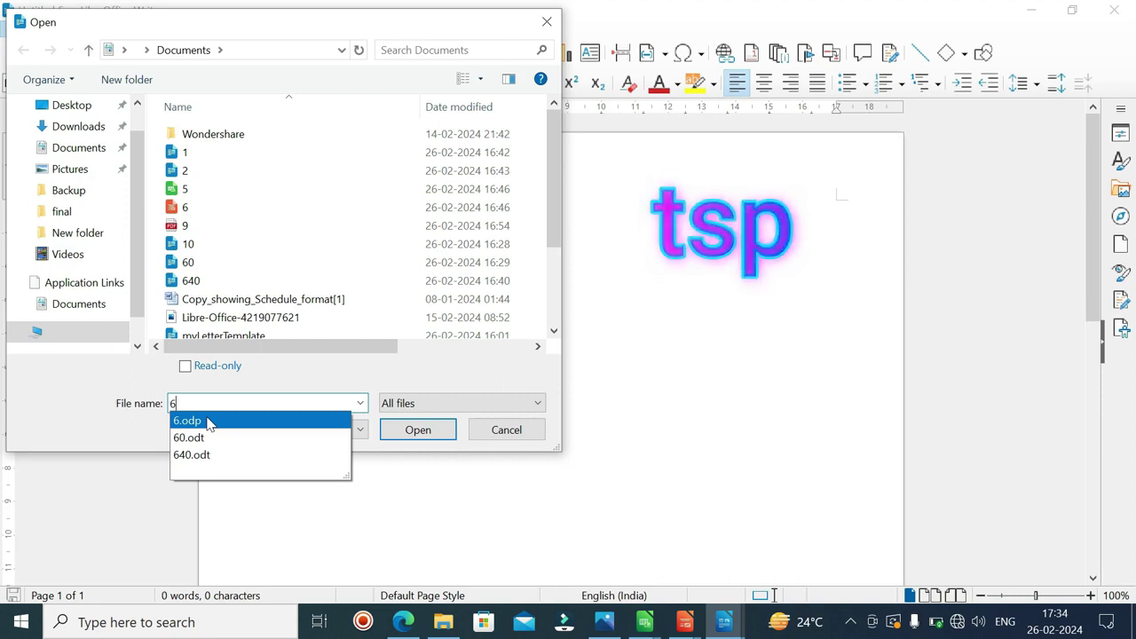
click(205, 421)
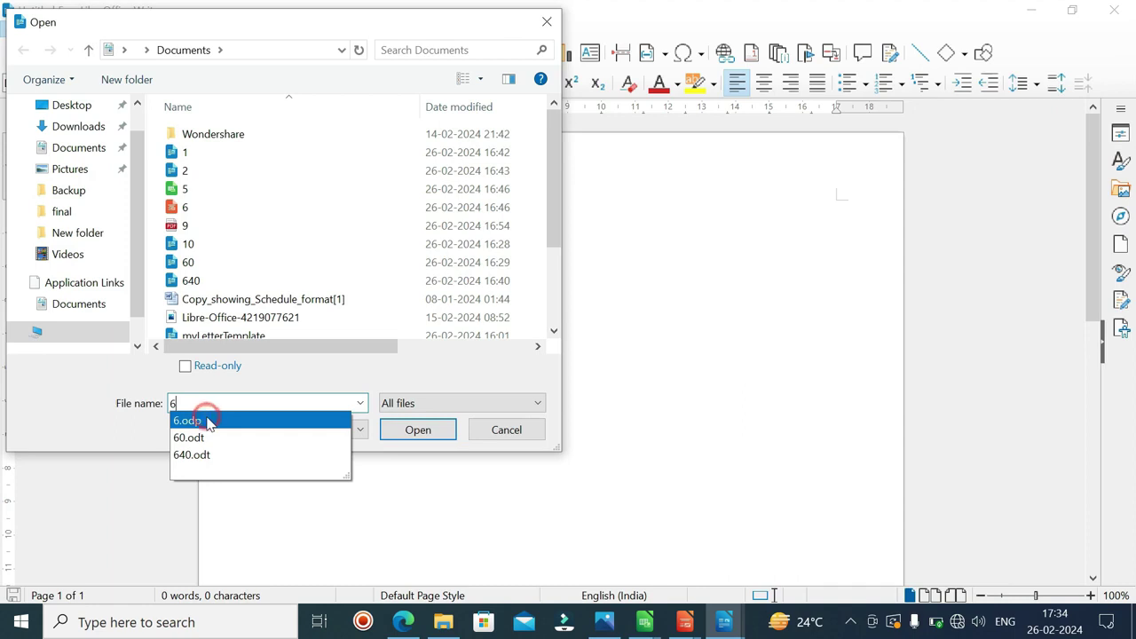
click(433, 431)
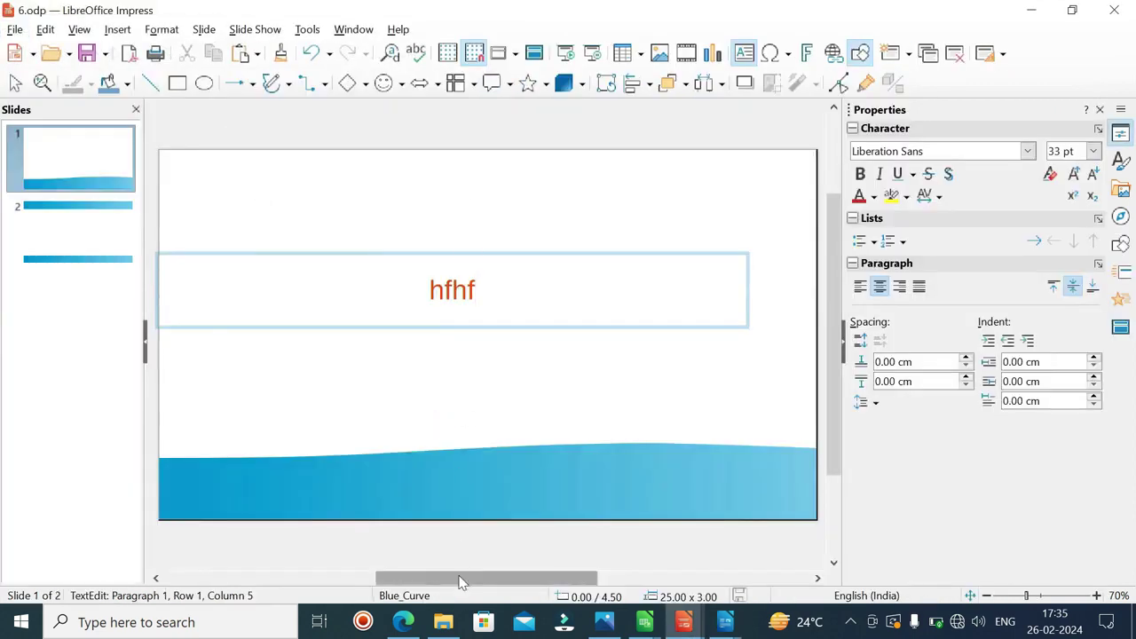
click(1032, 10)
View the list of recently used documents without opening any of them.
click(14, 30)
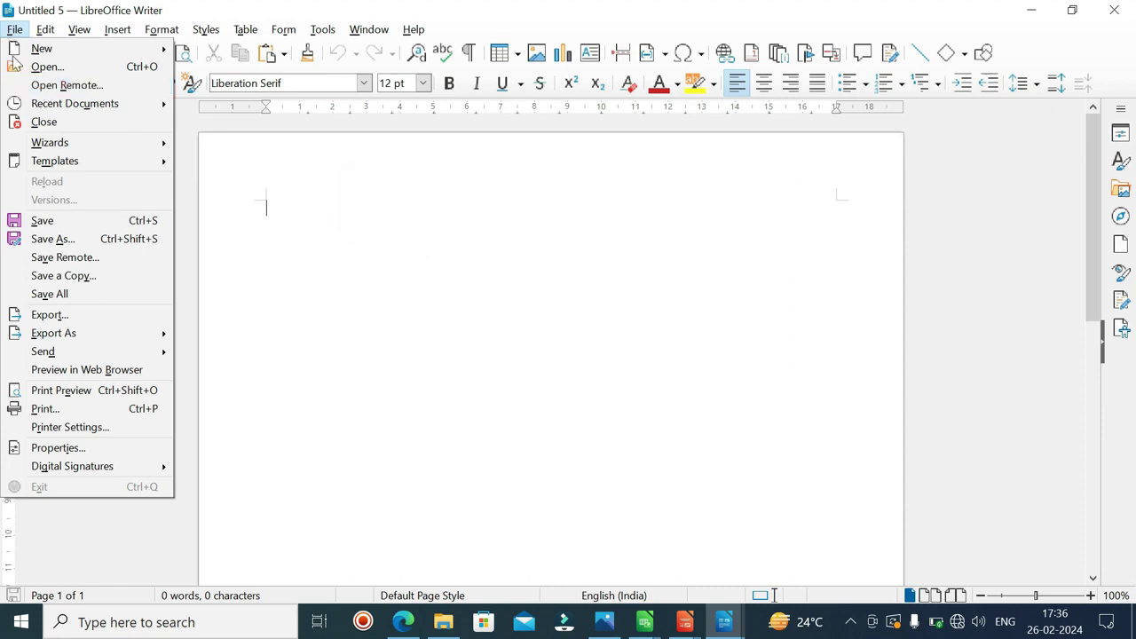
mouse_move(29, 106)
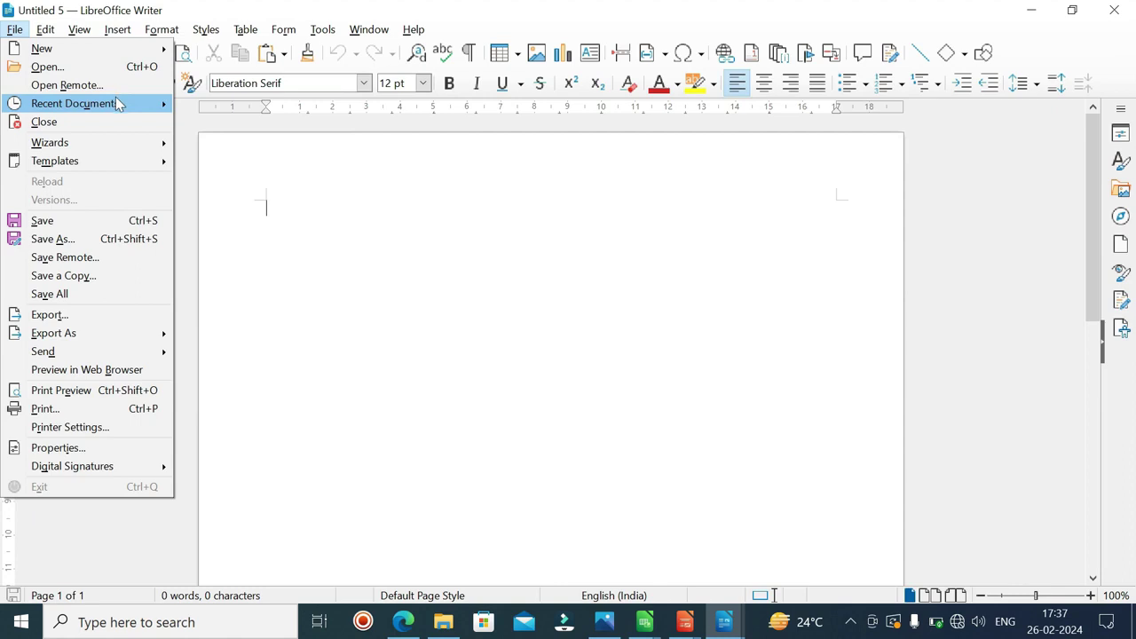
mouse_move(119, 104)
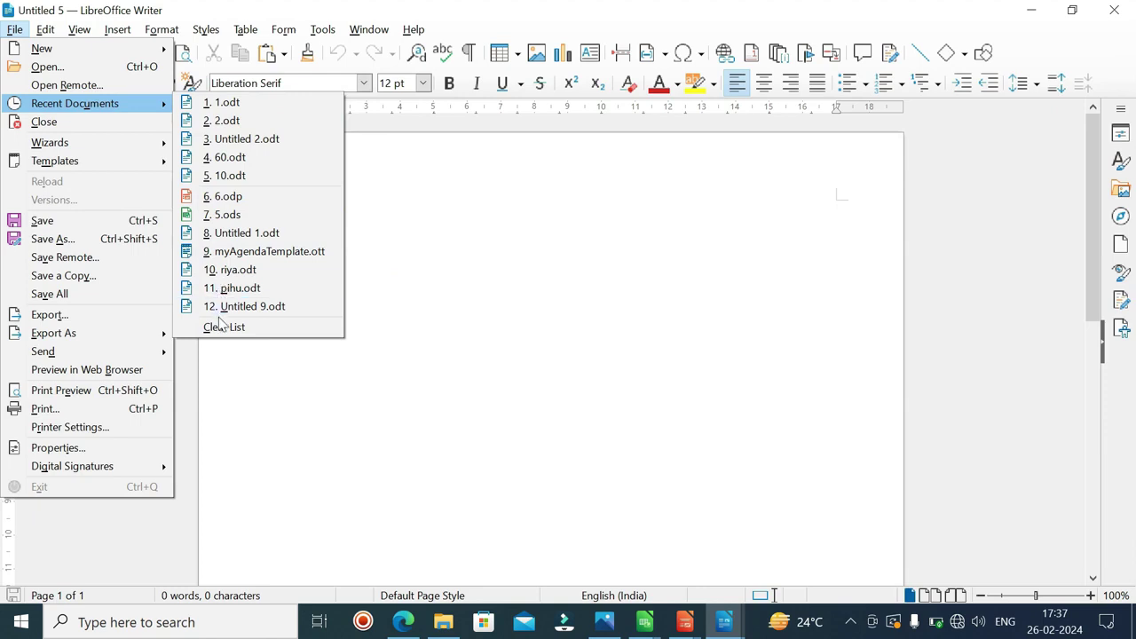
click(14, 30)
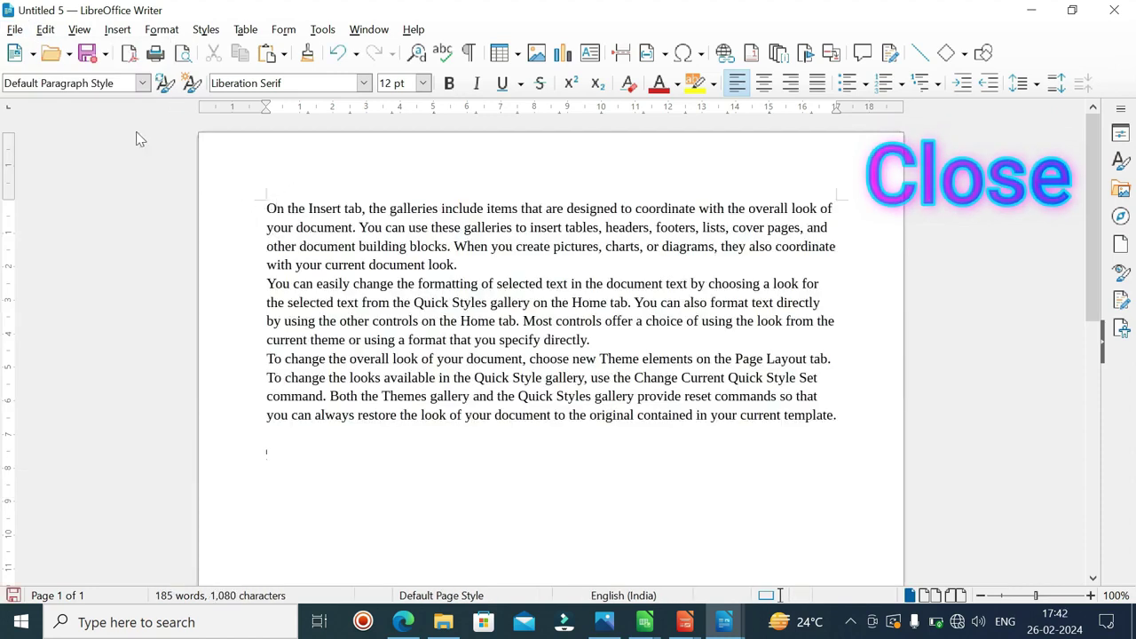
Close the Untitled 5 document without saving its changes.
click(14, 29)
click(45, 123)
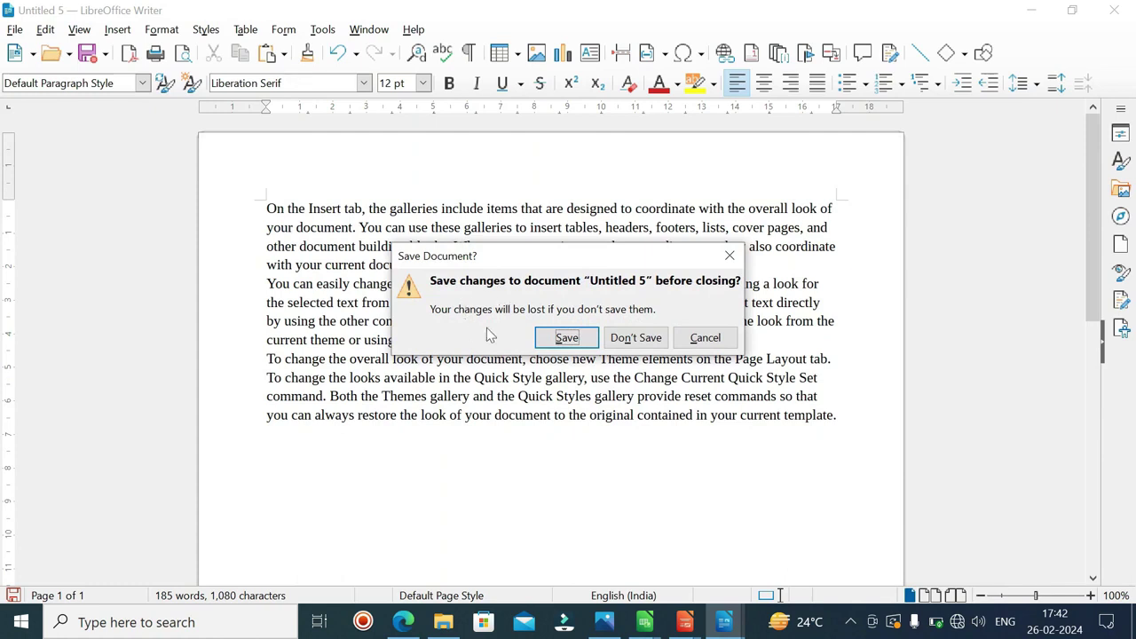
click(633, 340)
Start the Letter wizard from the blank Untitled 3 document and move its dialog aside to uncover the letter preview.
click(724, 621)
click(15, 29)
mouse_move(44, 149)
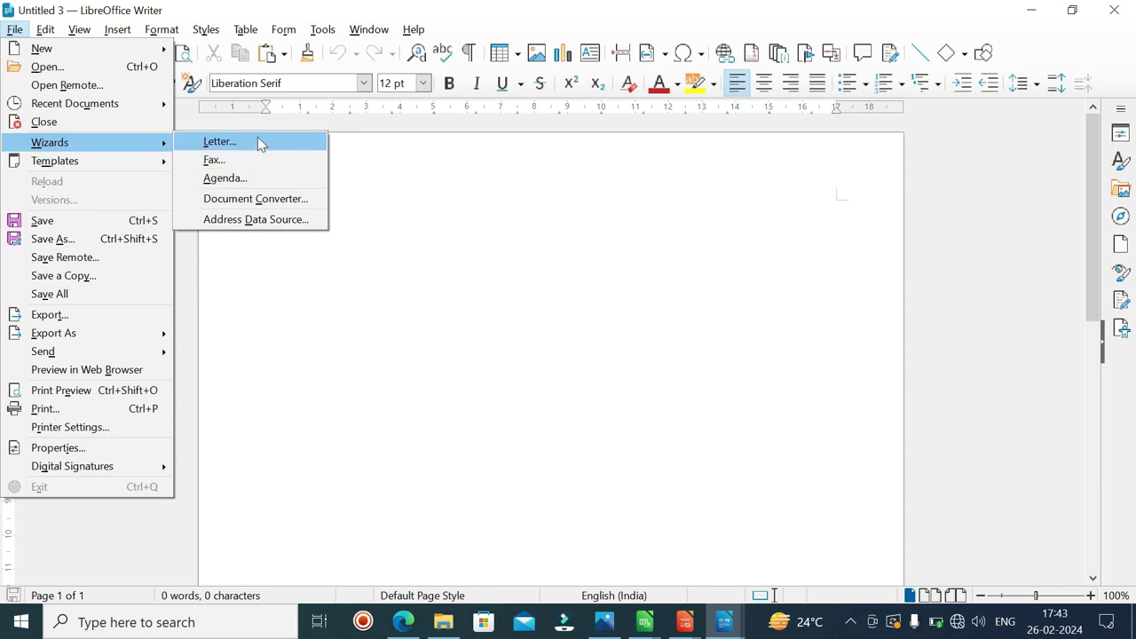
click(219, 142)
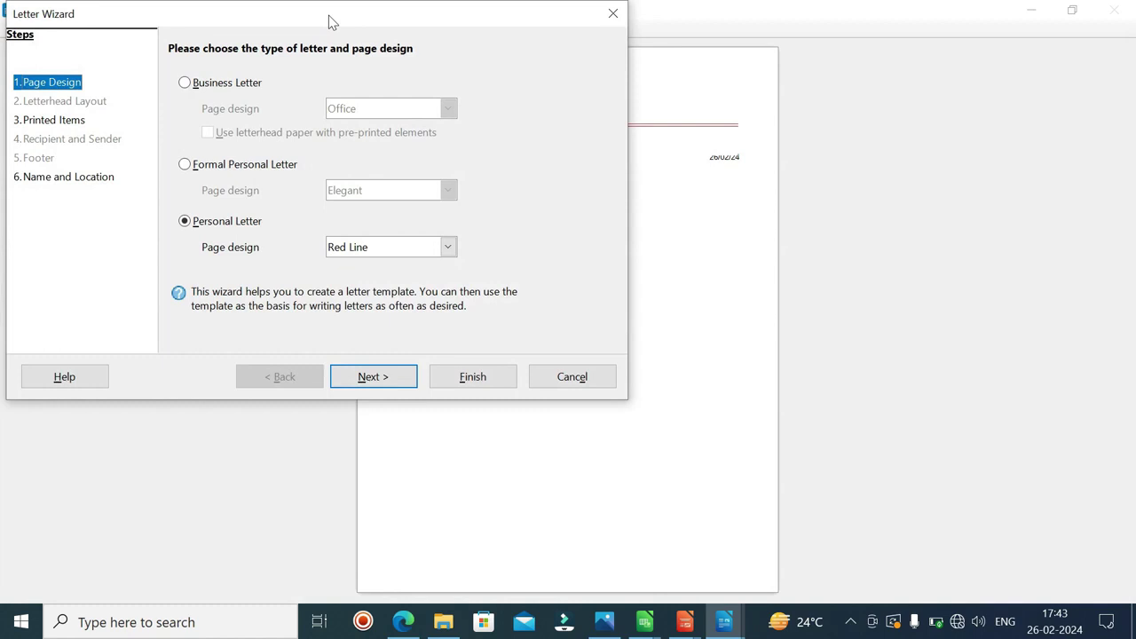
drag(326, 19, 793, 188)
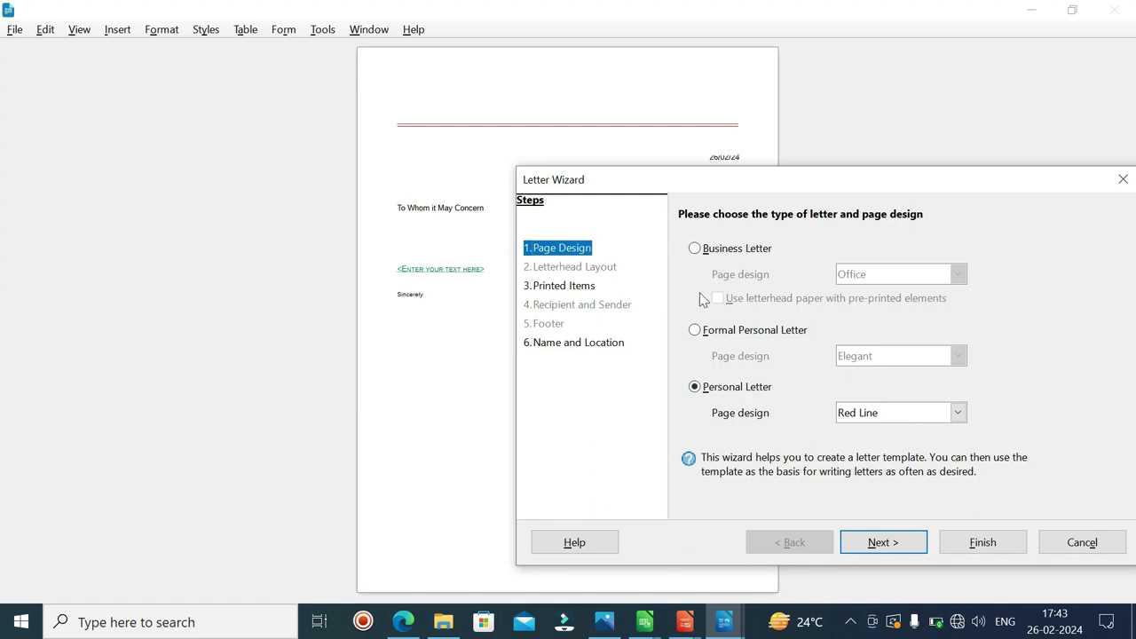
Choose the business letter type and try the Elegant, Modern and Office page designs.
click(695, 250)
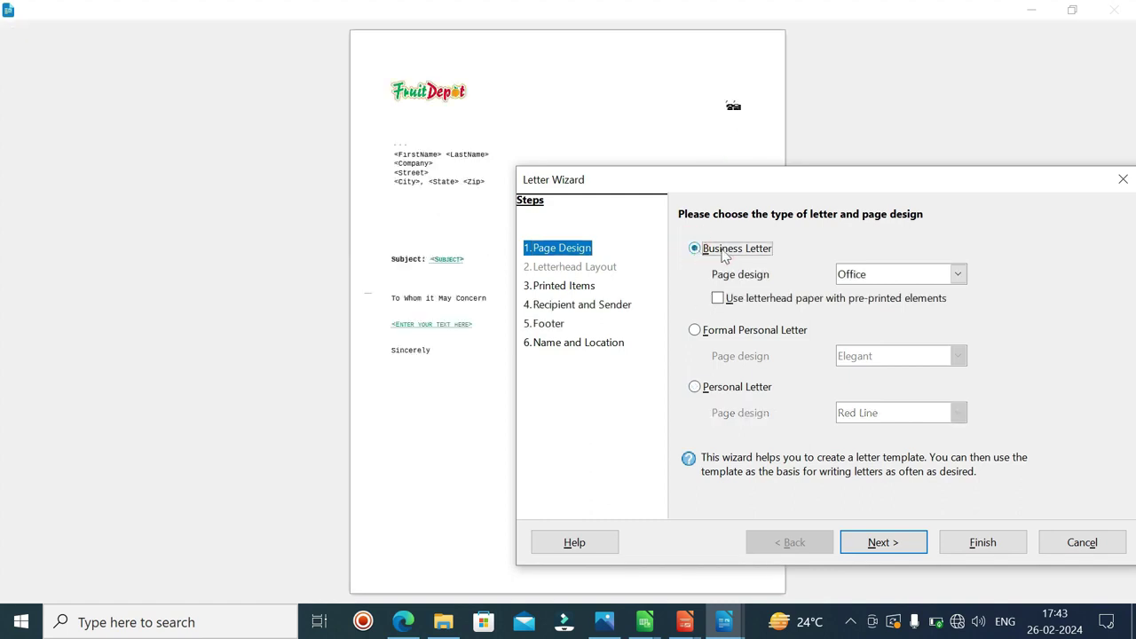
click(958, 281)
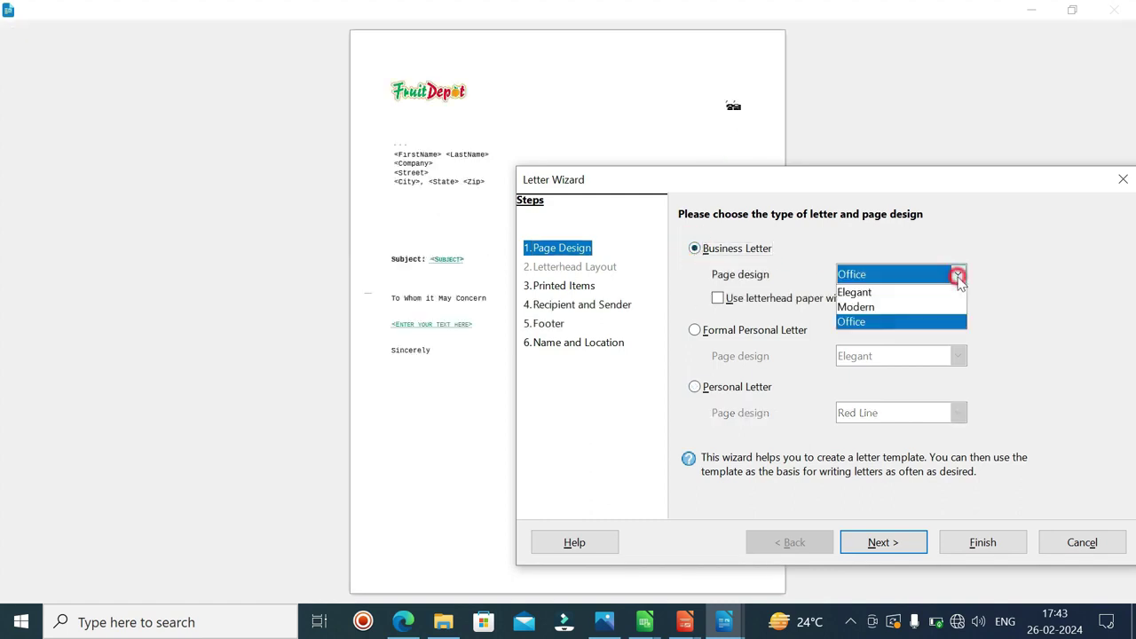
click(882, 291)
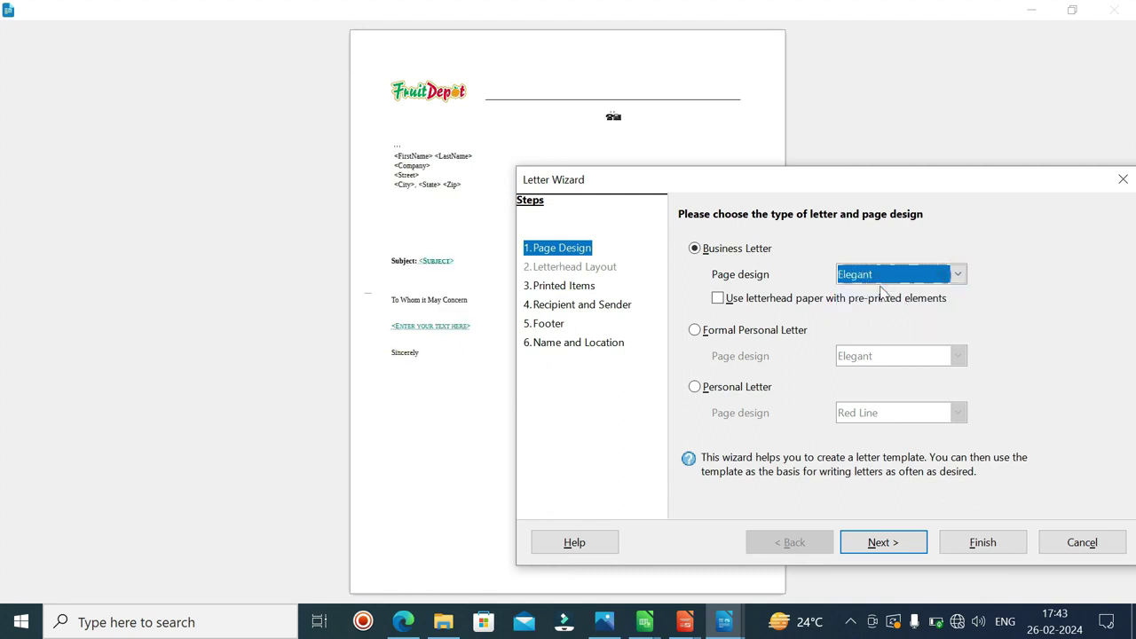
click(957, 273)
click(923, 309)
click(957, 275)
click(936, 323)
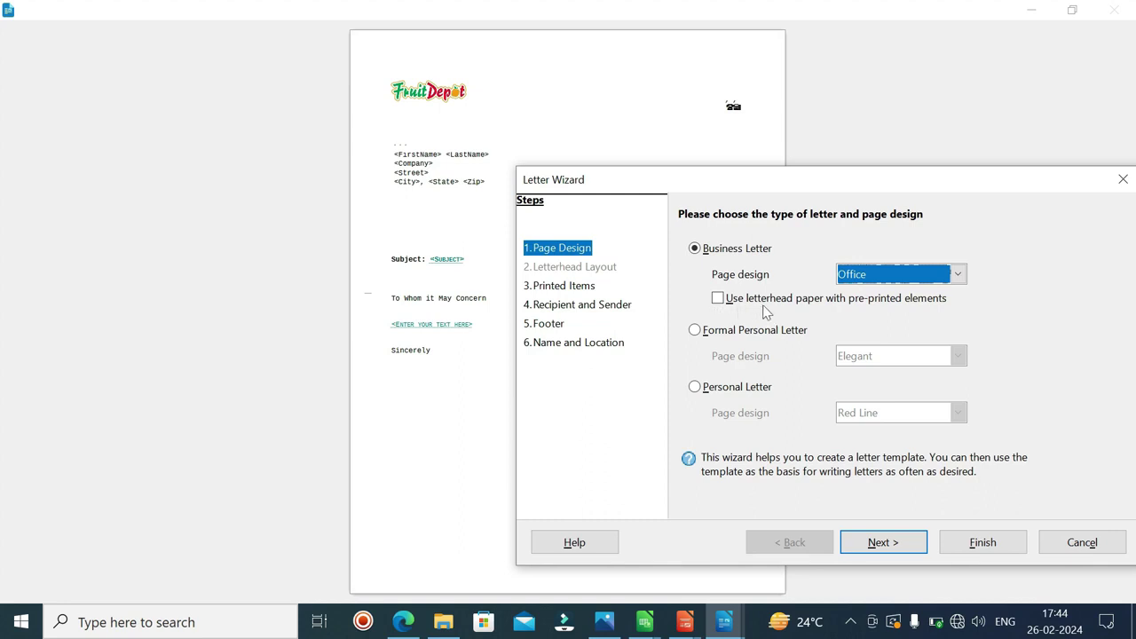
Enable letterhead paper with pre-printed elements for the business letter, and dismiss the wizard.
click(719, 300)
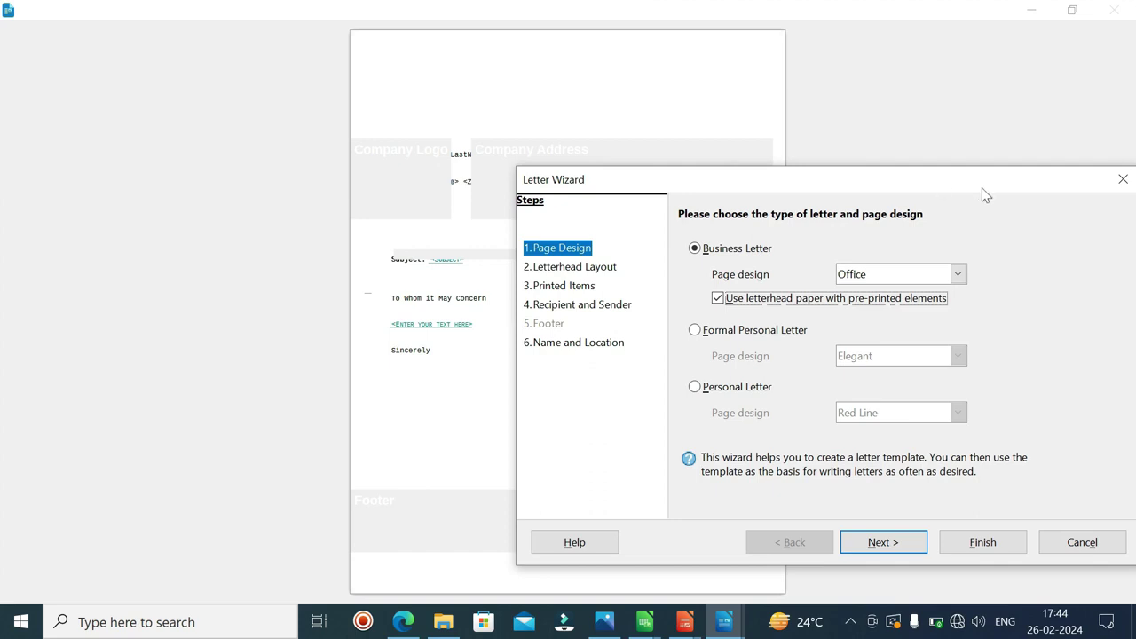
click(1121, 182)
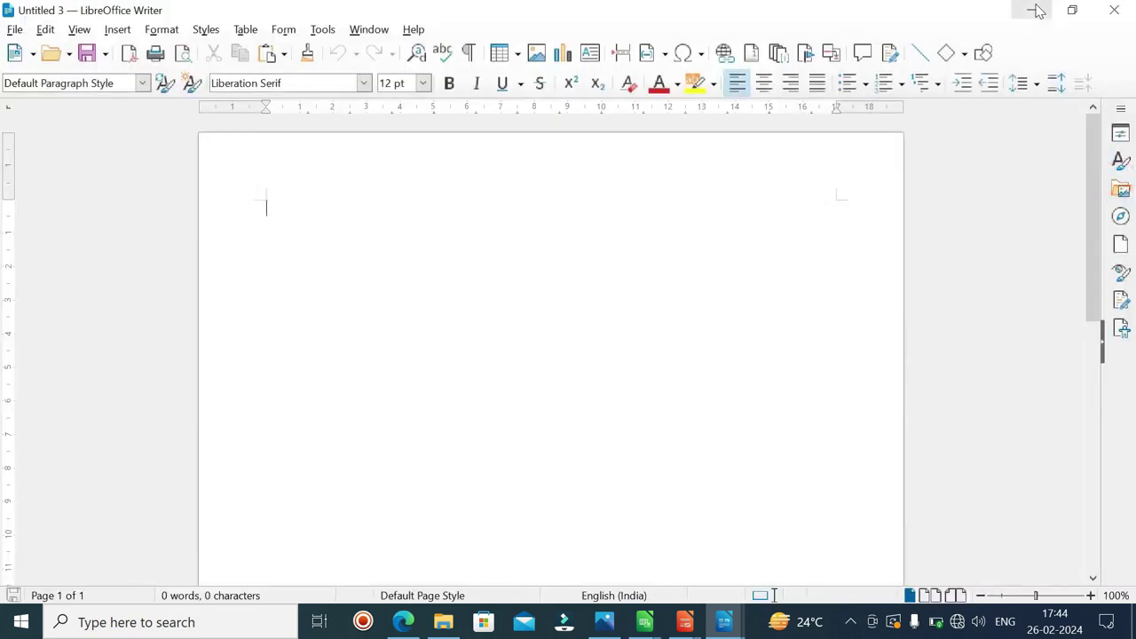
Switch to the Downloads folder in File Explorer, view the letterhead sample images, and minimize the image viewer.
click(1032, 10)
click(200, 621)
click(140, 325)
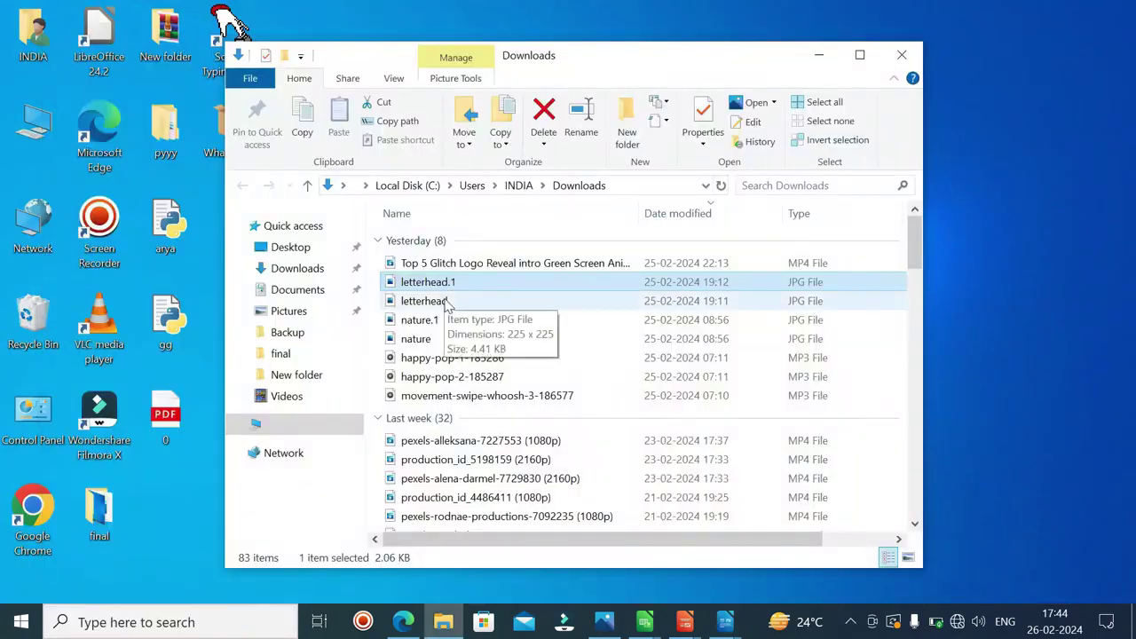
click(426, 301)
double_click(447, 303)
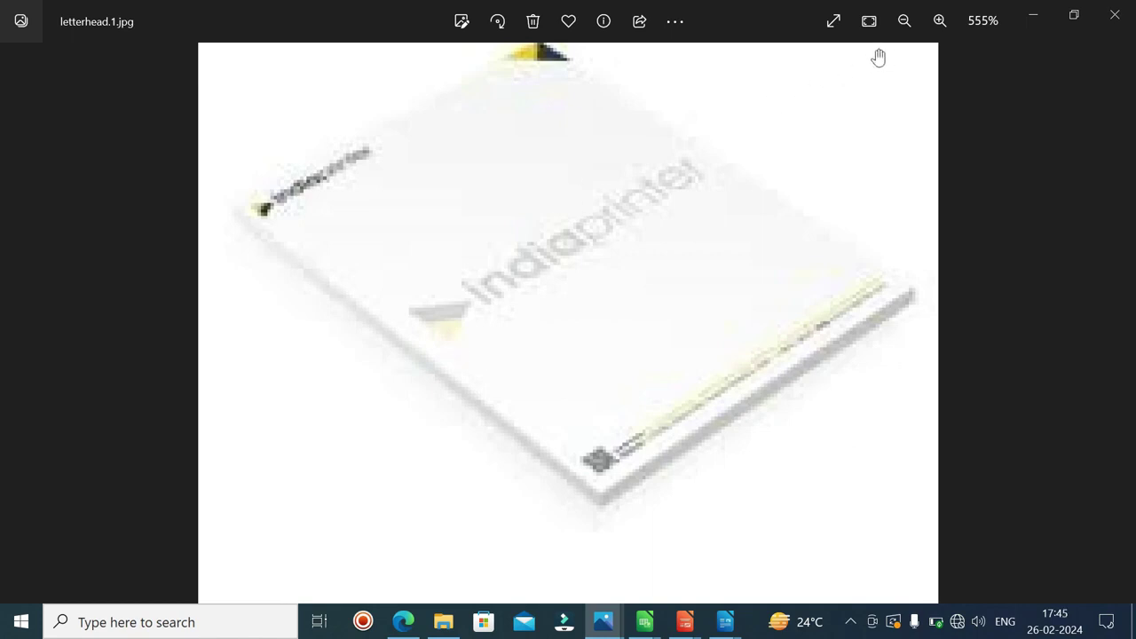
click(1033, 15)
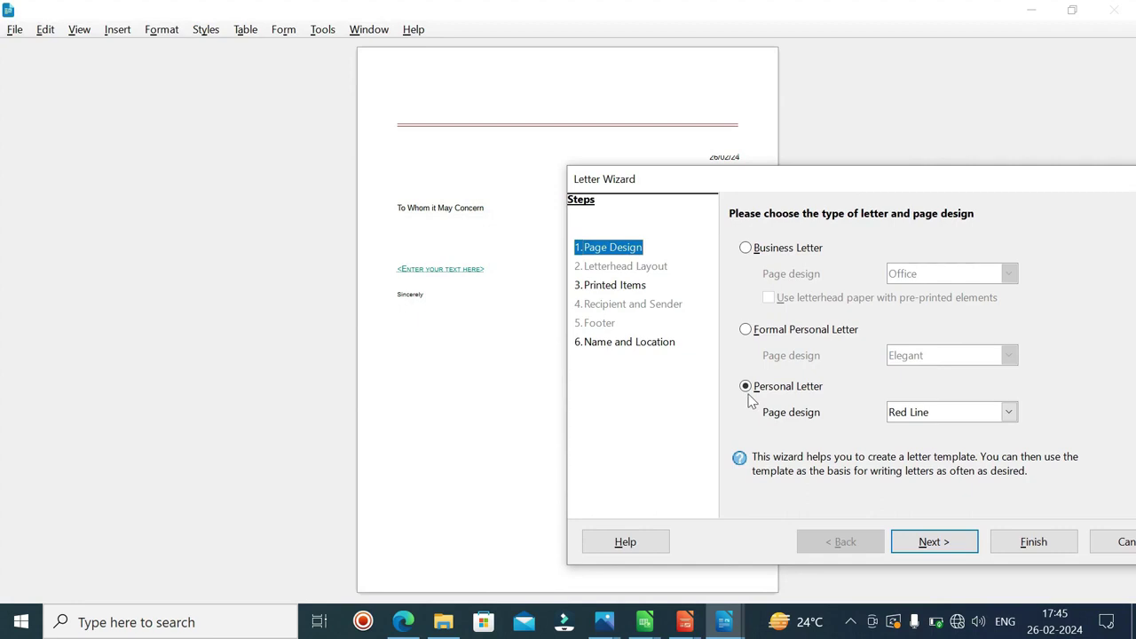
Try the Bottle, Mail and Marine page designs for the personal letter, and return to Red Line.
click(1009, 412)
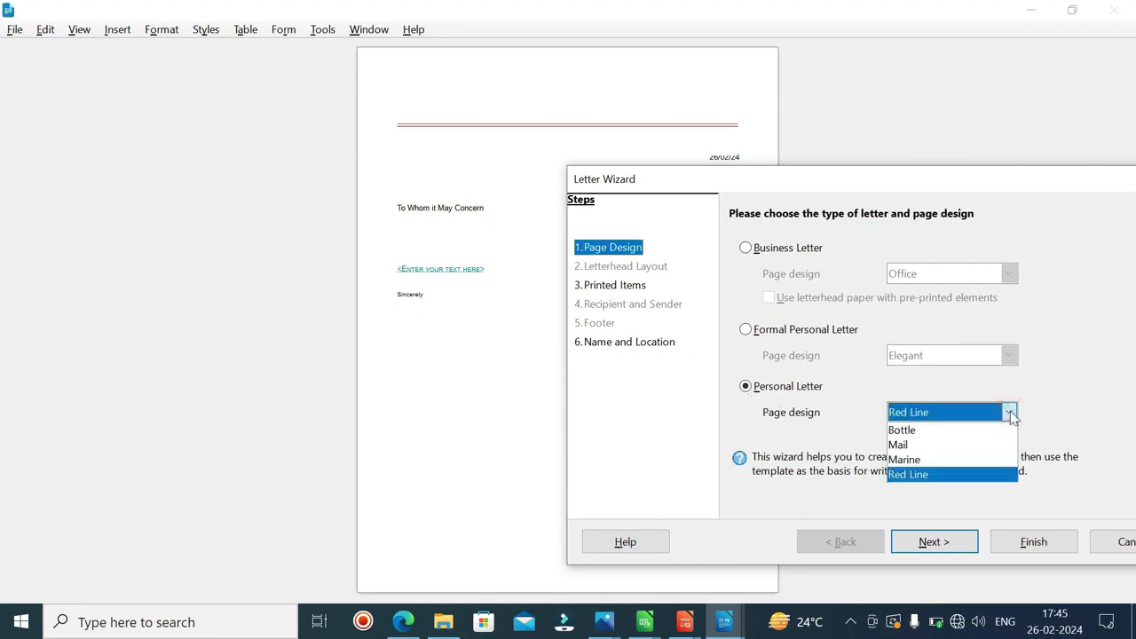
click(960, 433)
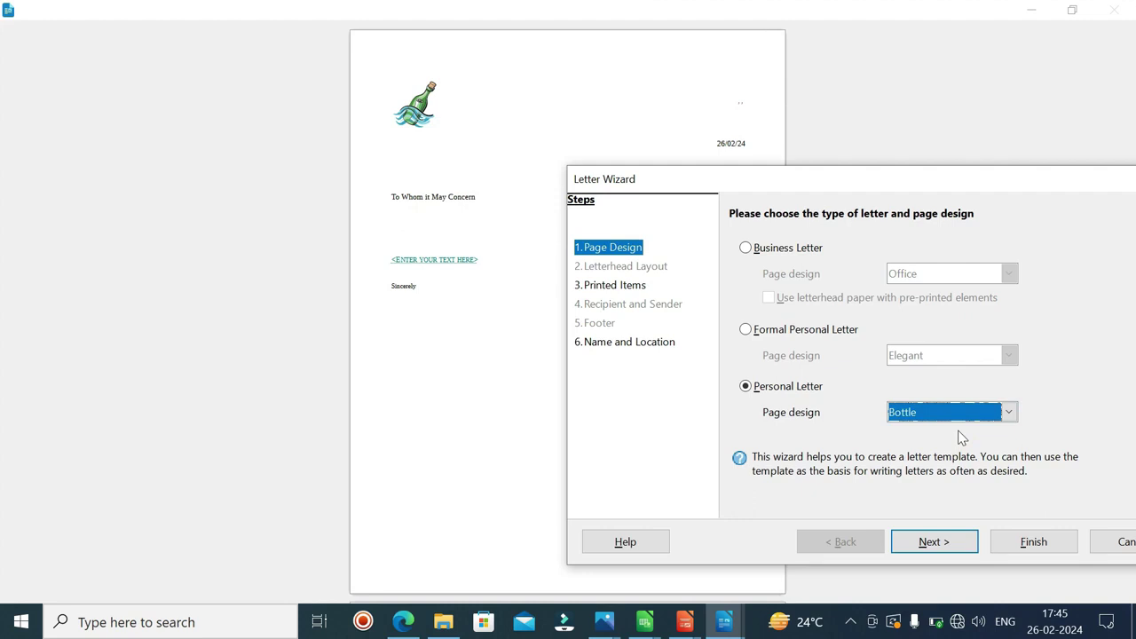
click(1009, 412)
click(959, 437)
click(1009, 412)
click(966, 449)
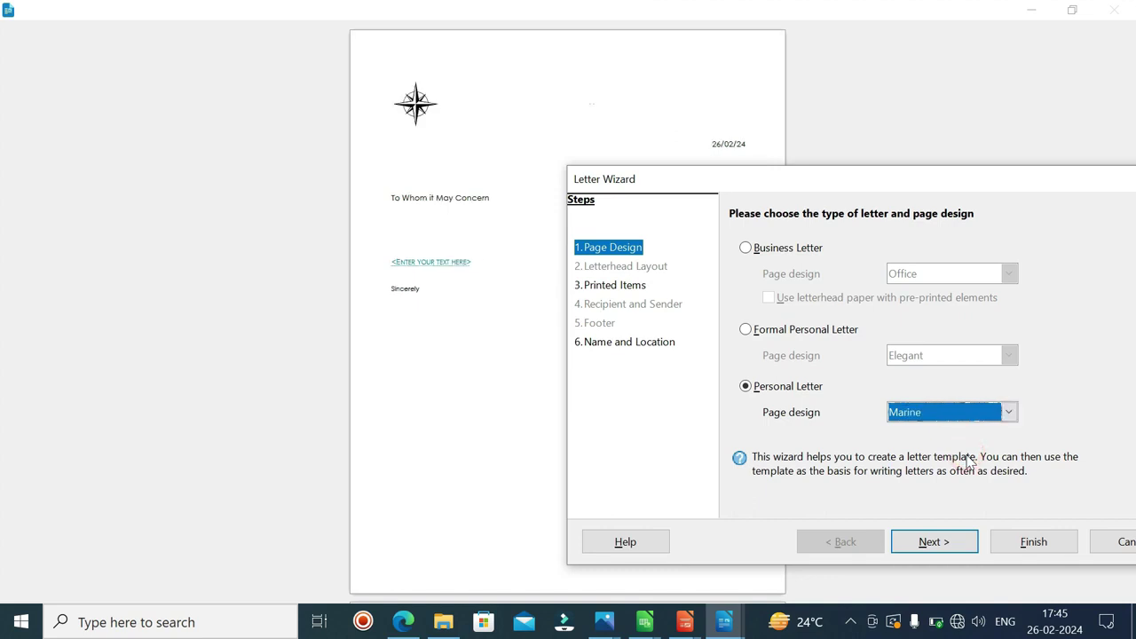
click(1009, 412)
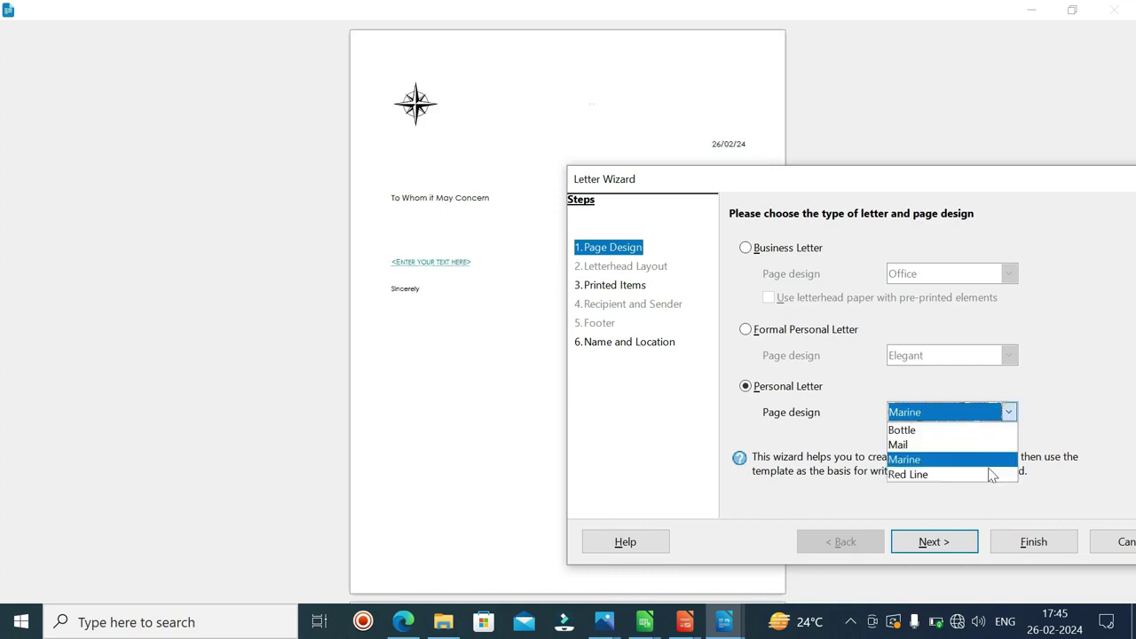
click(992, 479)
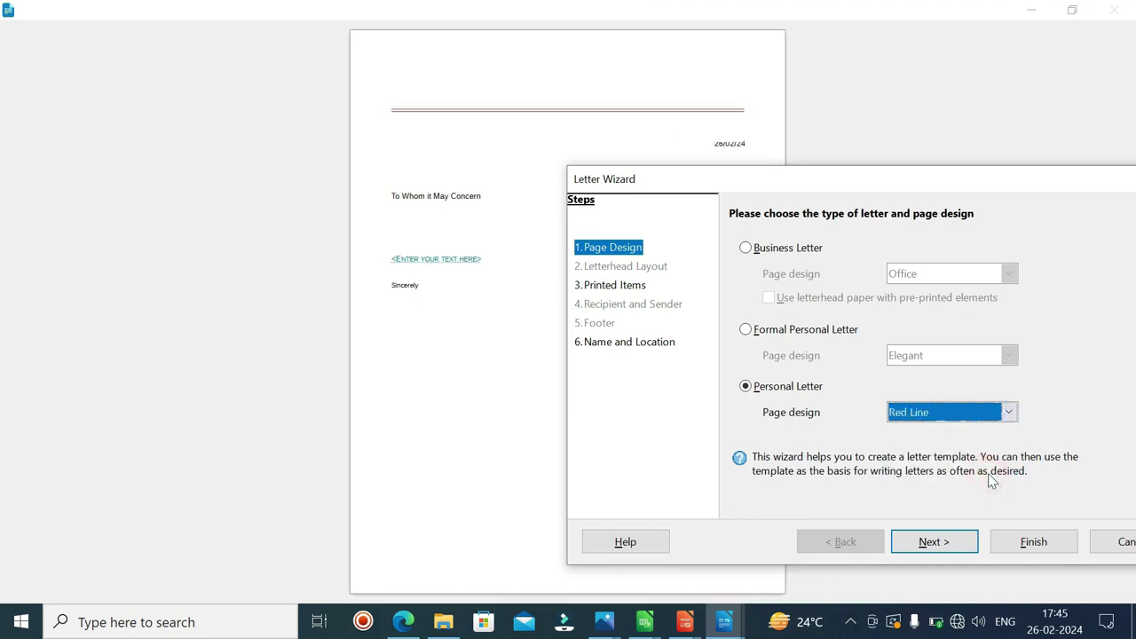
In the wizard's printed items, set the salutation to Hello and the complimentary close to Best regards.
click(941, 544)
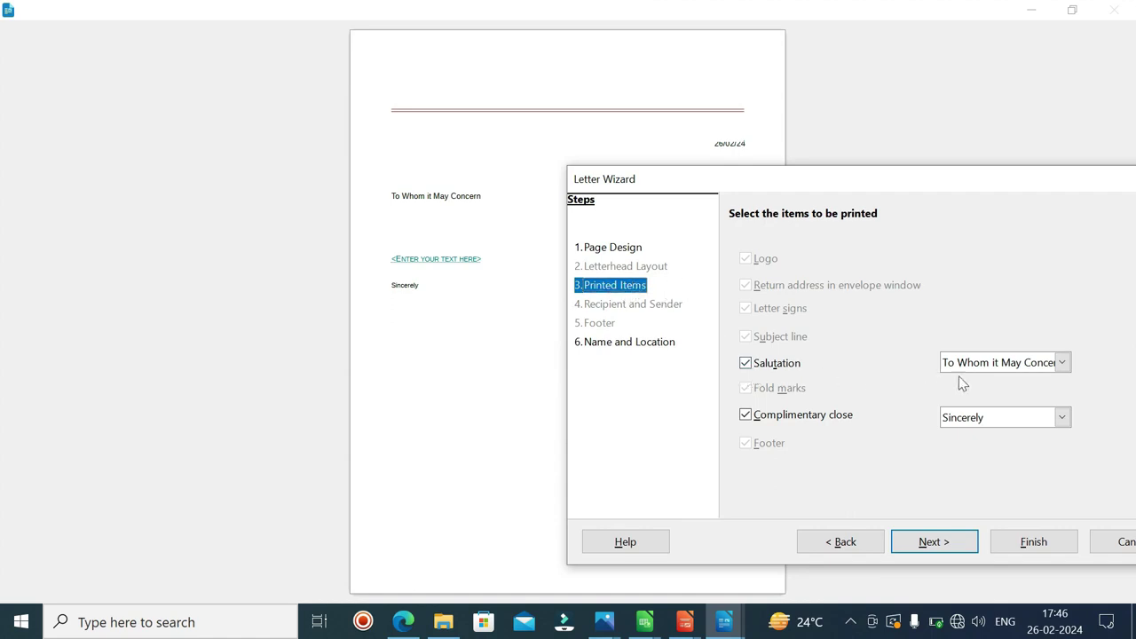
click(1062, 364)
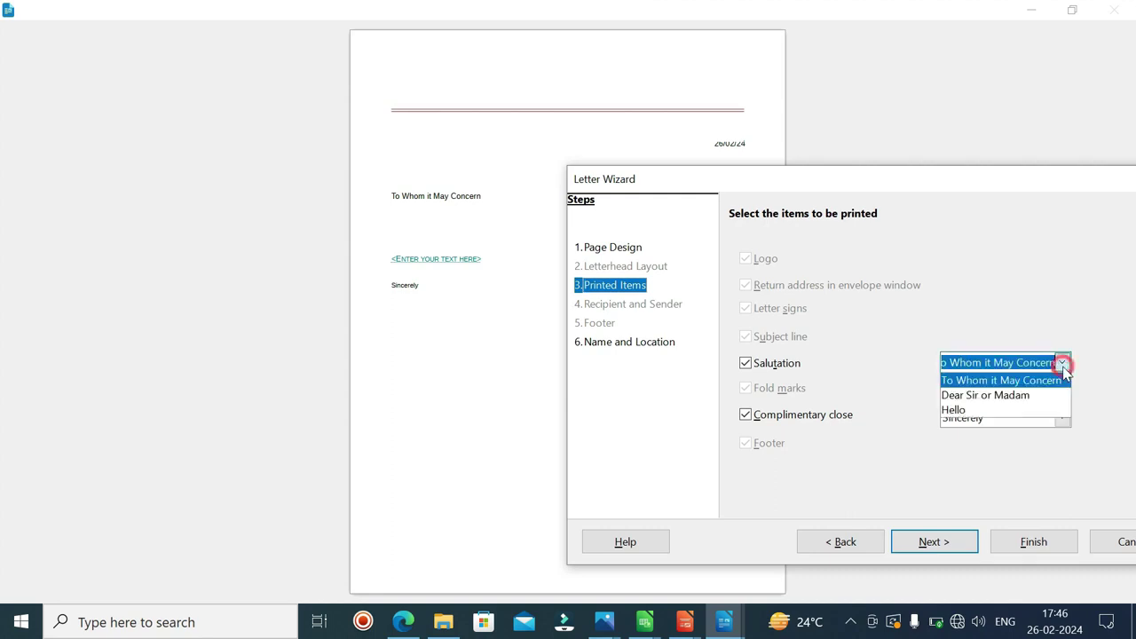
click(1036, 411)
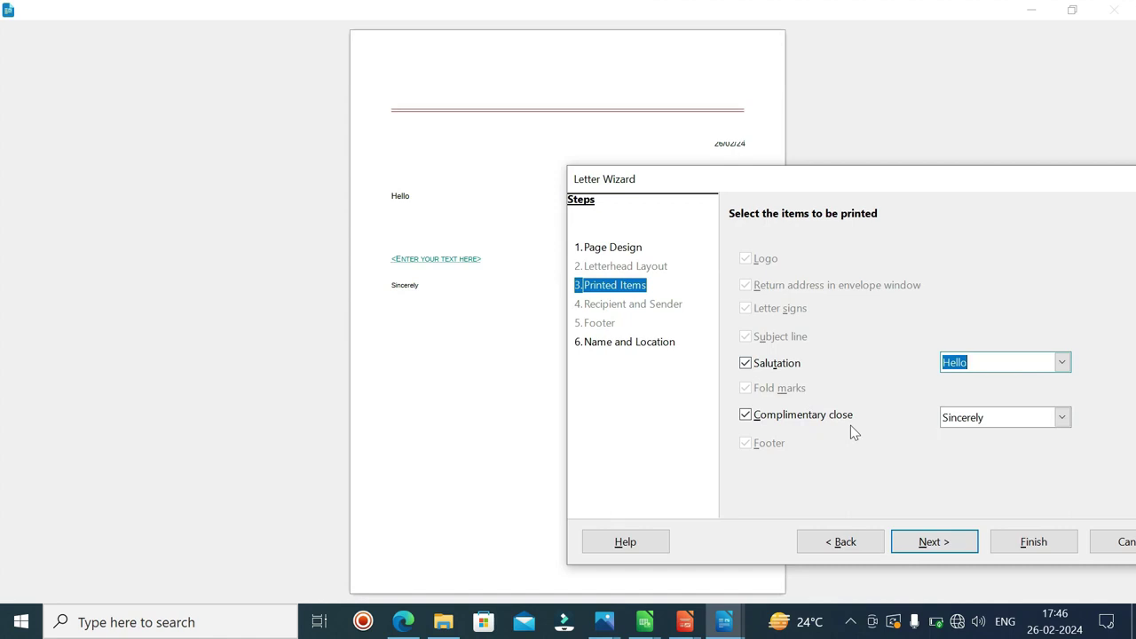
click(1060, 418)
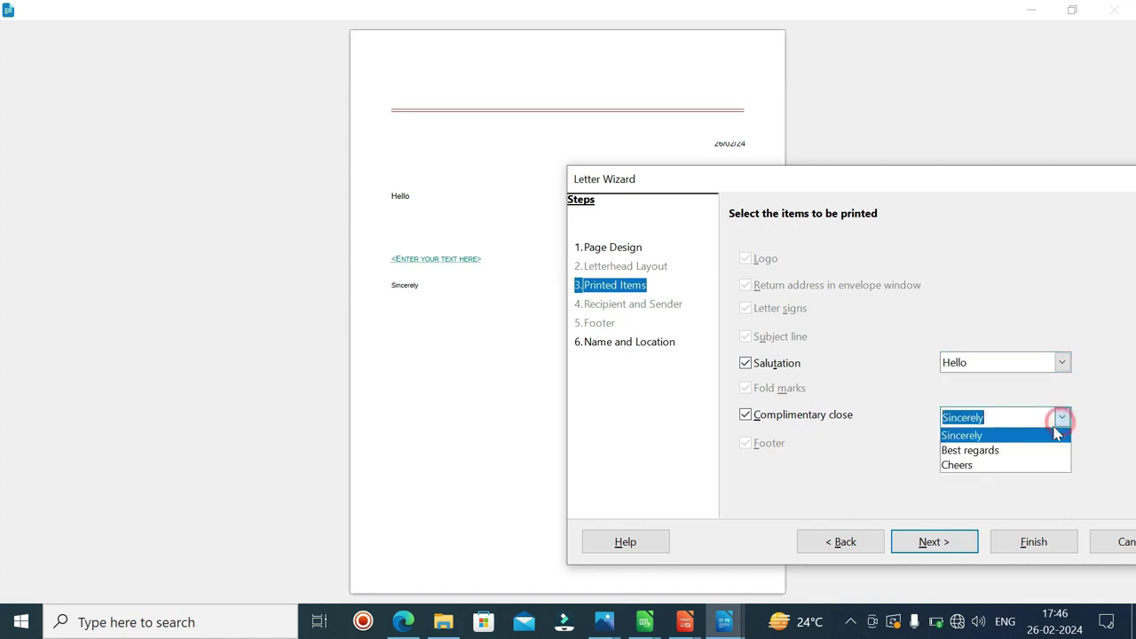
click(990, 450)
Go to the wizard's name and location settings and finish, creating a letter from the template named letter.
click(935, 550)
click(662, 345)
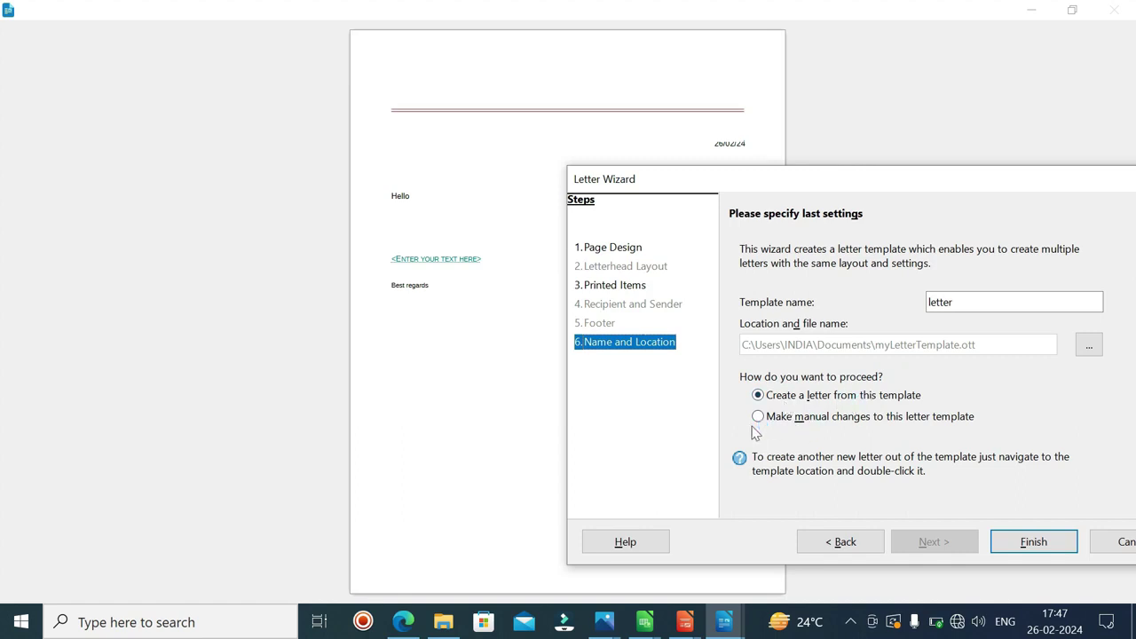
click(1035, 544)
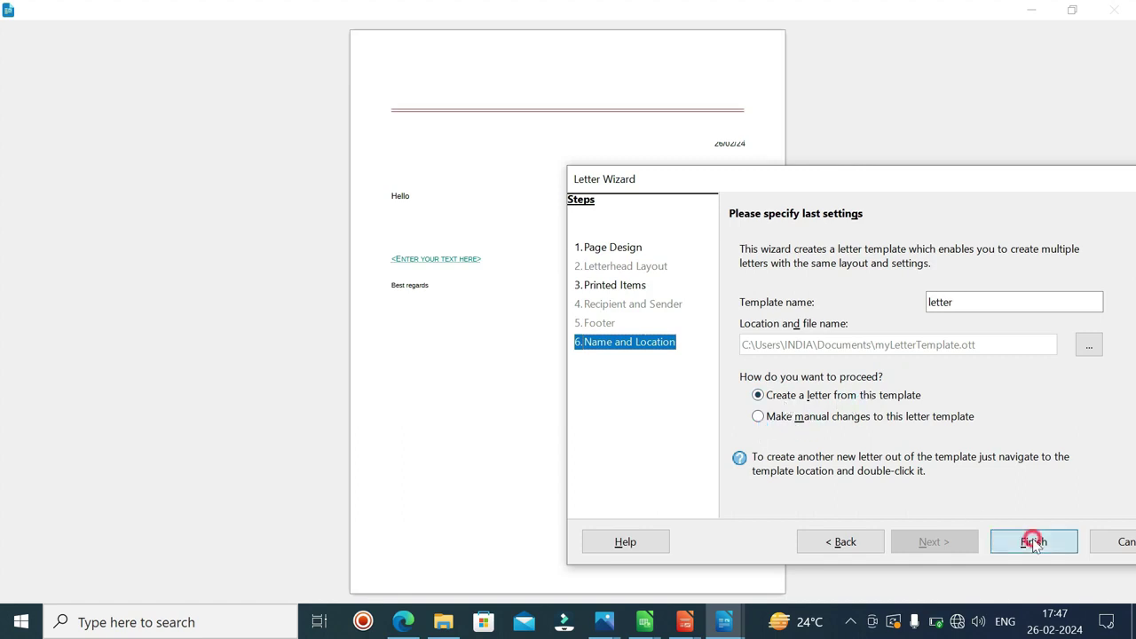
key(Return)
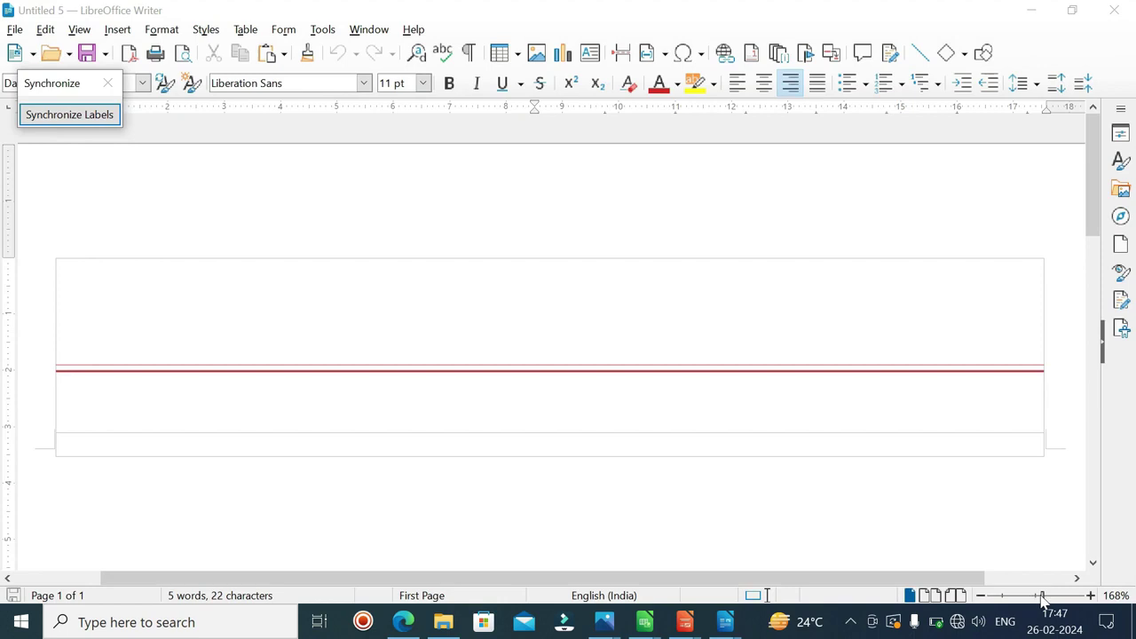
Fill the letter body below the salutation with sample paragraphs beginning "On the Insert tab, the galleries include items that are designed to coordinate".
drag(1043, 601, 1026, 595)
click(304, 392)
text(On the Insert tab, the galleries include items that are designed to coordinate with the overall look of your document. You can use these galleries to insert tables, headers, footers, lists, cover pages, and other document building blocks. When you create pictures, charts, or diagrams, they also co-ordinate with your current document look. You can easily change the formatting of selected text in the document text by choosing a look for the selected text from the Quick Styles gallery on the Home tab. You can also format text directly by using the other controls on the Home tab. Most controls offer a choice of using the look from the current theme or using a format that you specify directly. To change the overall look of your document, choose new Theme elements on the Page Layout tab. To change the looks available in the Quick Style gallery, use the Change Current Quick Style Set command. Both the Themes gallery and the Quick Styles gallery provide reset commands so that you can always restore the look of your document to the original contained in your current template.)
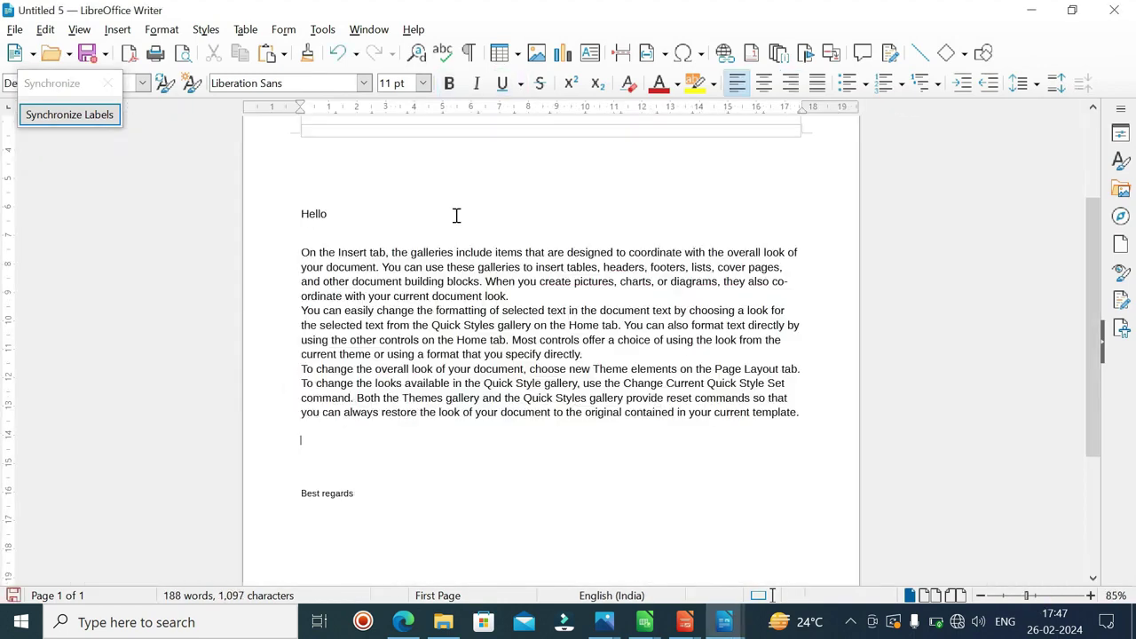
Start the Agenda wizard from the letter document.
click(14, 29)
mouse_move(40, 145)
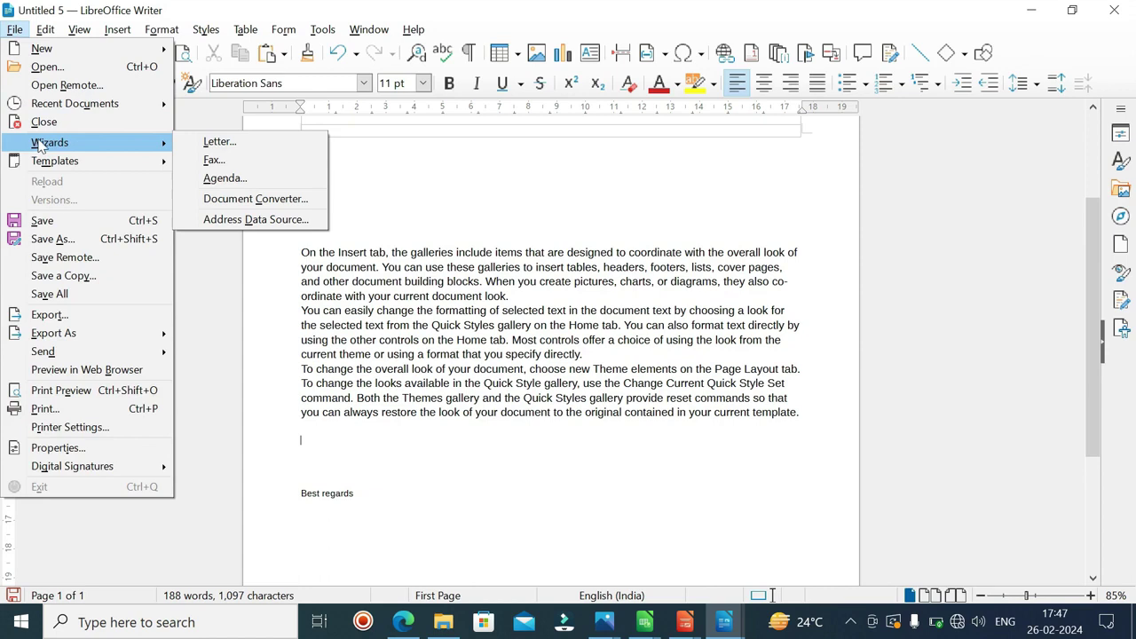
click(262, 184)
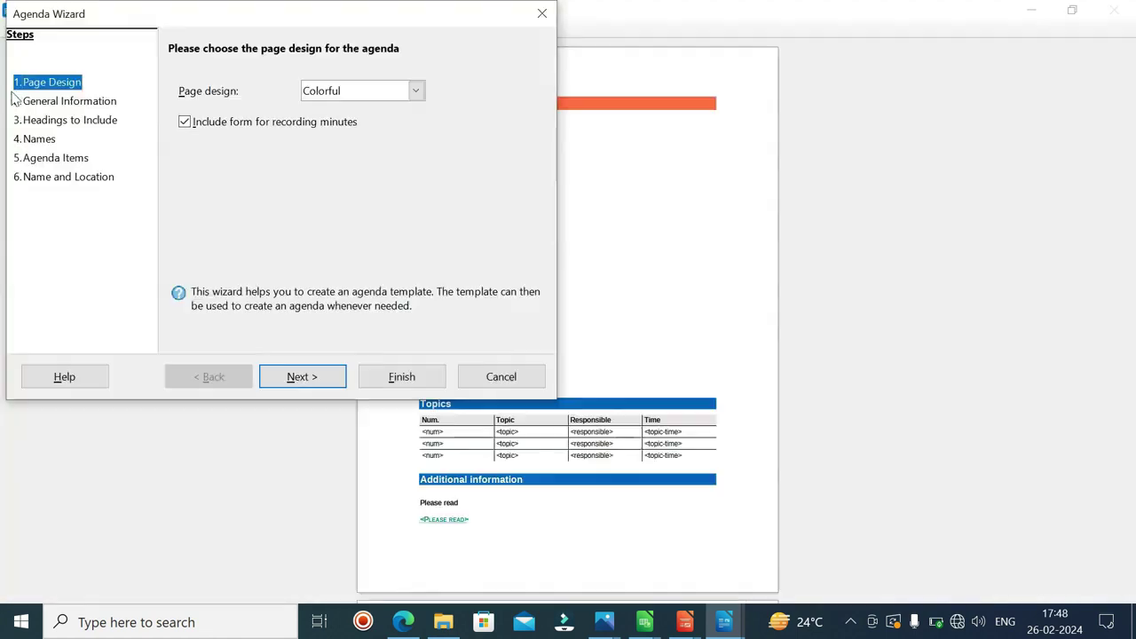
Examine the Agenda wizard's General Information, Headings to Include, Names and Agenda Items pages and their fields.
click(89, 102)
click(345, 91)
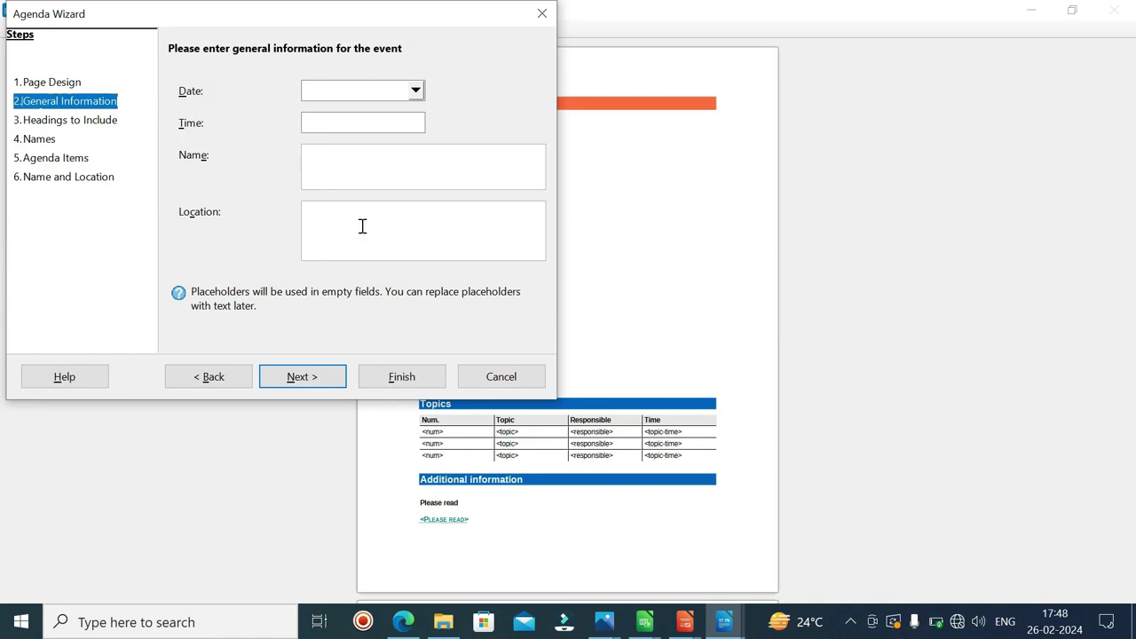
click(89, 121)
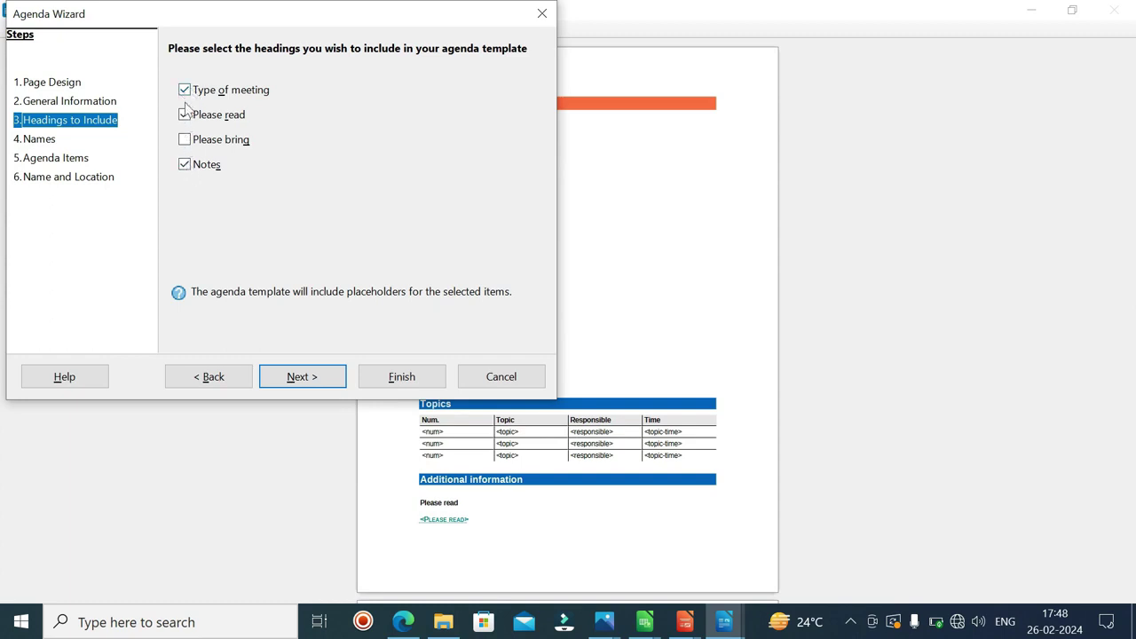
click(38, 140)
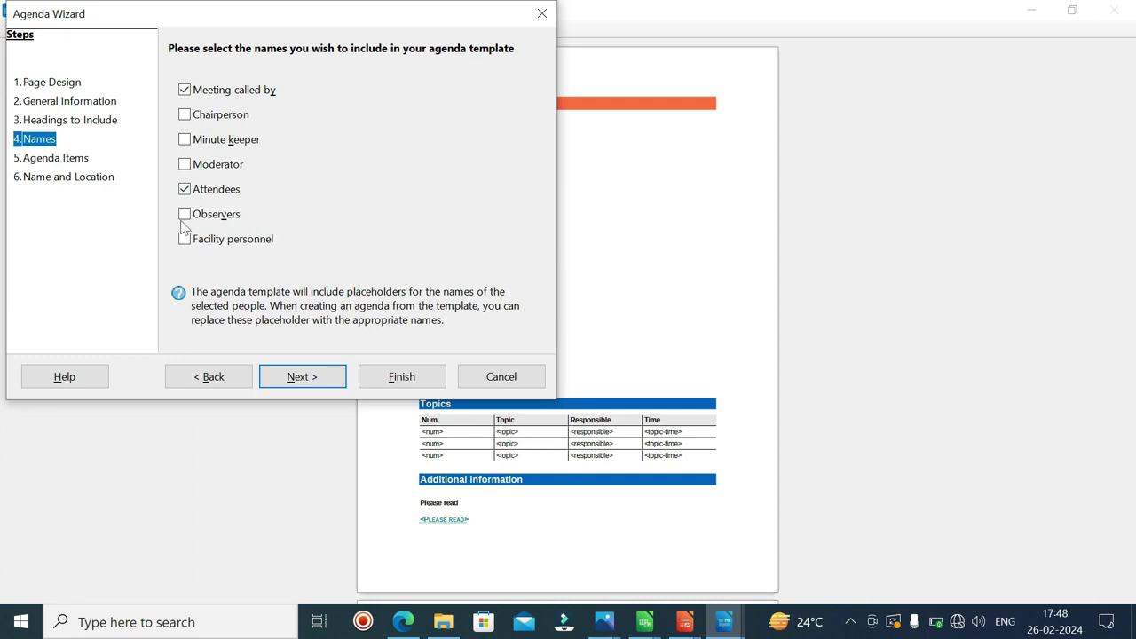
click(86, 163)
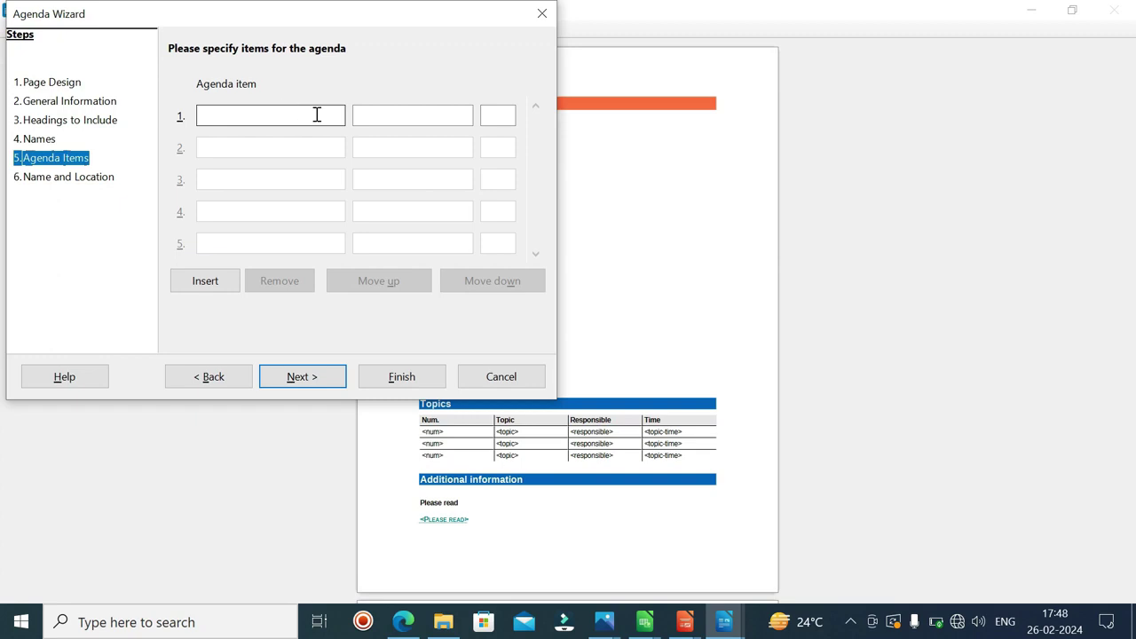
click(380, 114)
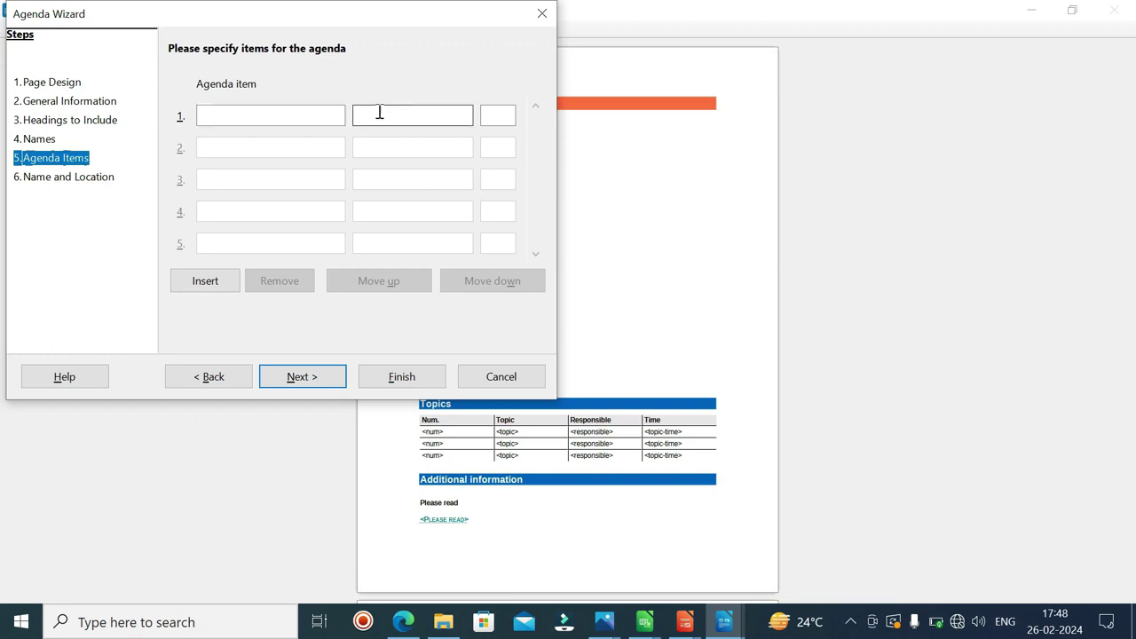
click(500, 114)
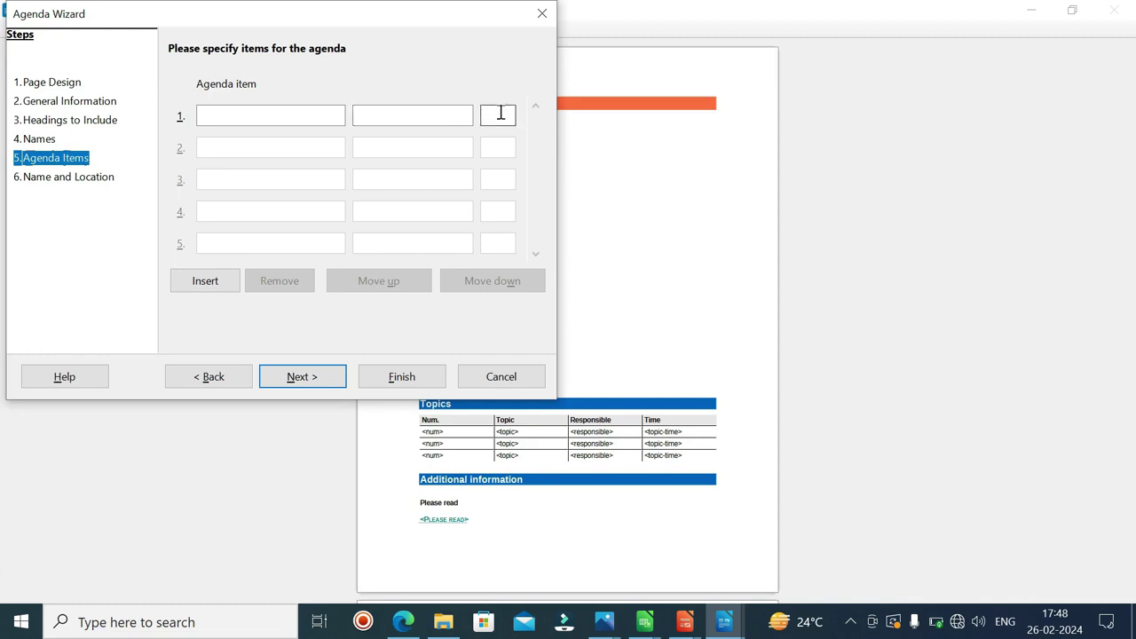
Finish the Agenda wizard with an agenda created from the template, and look over the agenda's headings, Topics table and additional information.
click(64, 177)
click(402, 377)
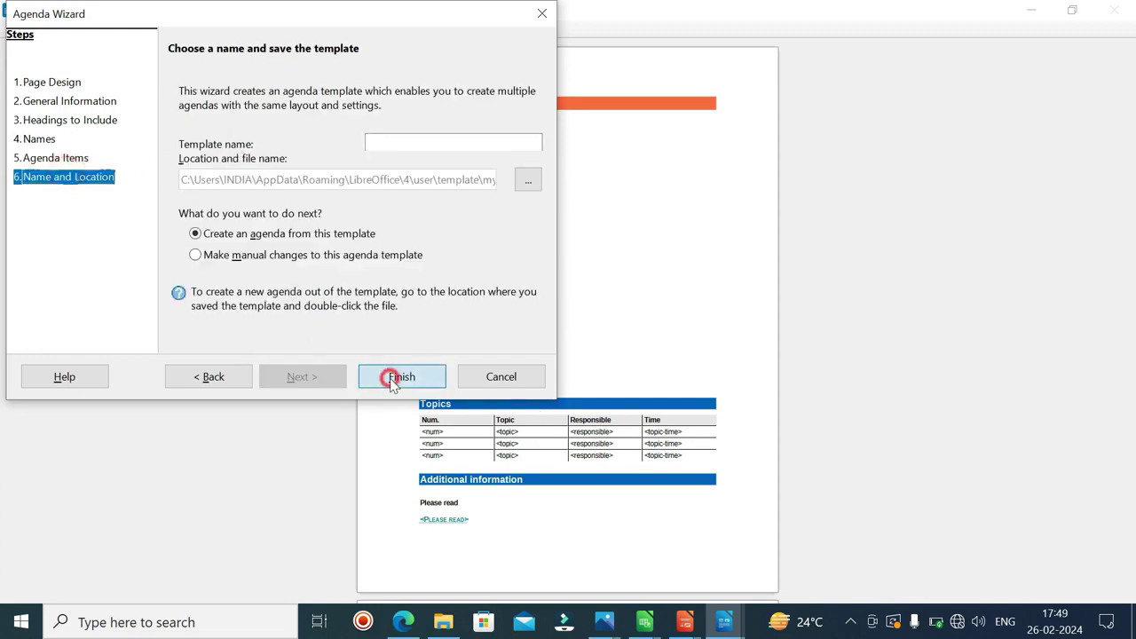
click(248, 223)
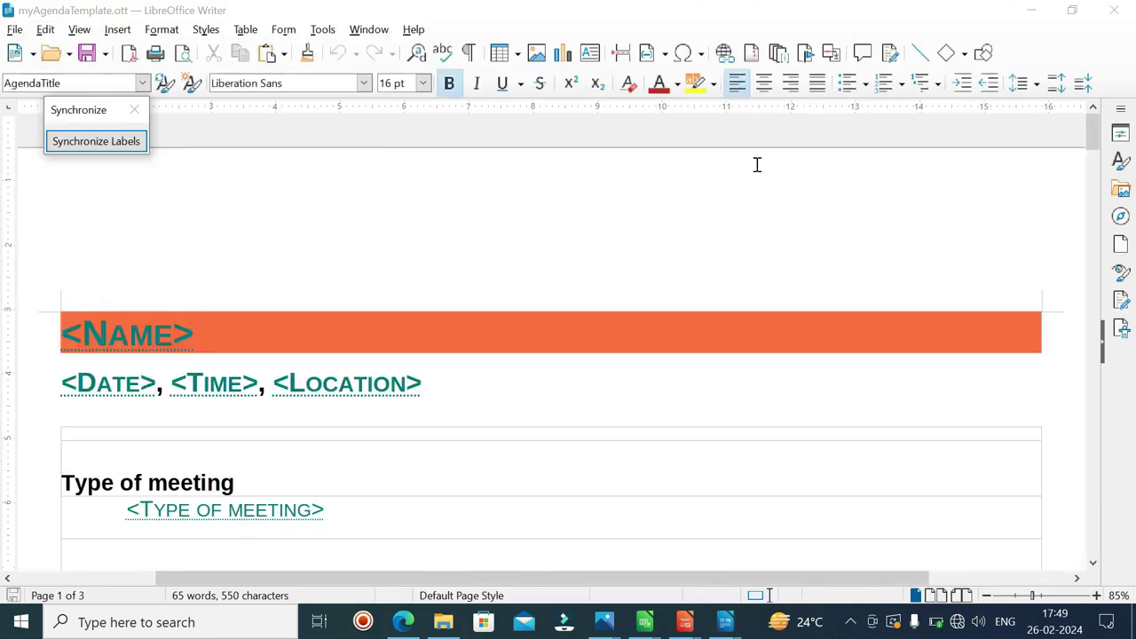
click(1045, 599)
click(1020, 607)
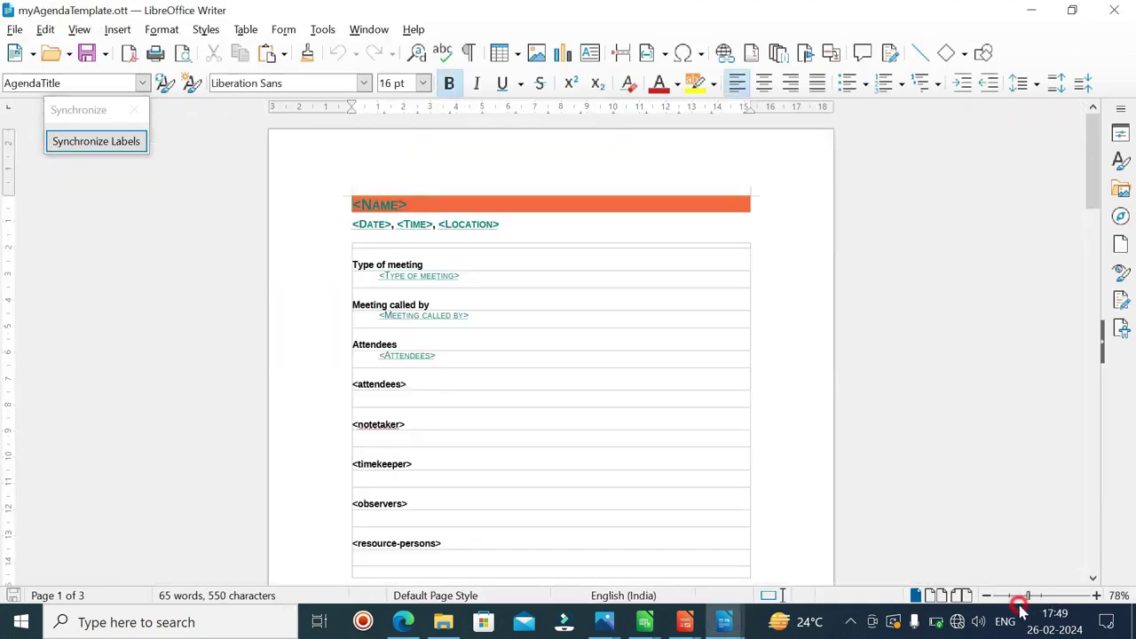
scroll(936, 311, down, 4)
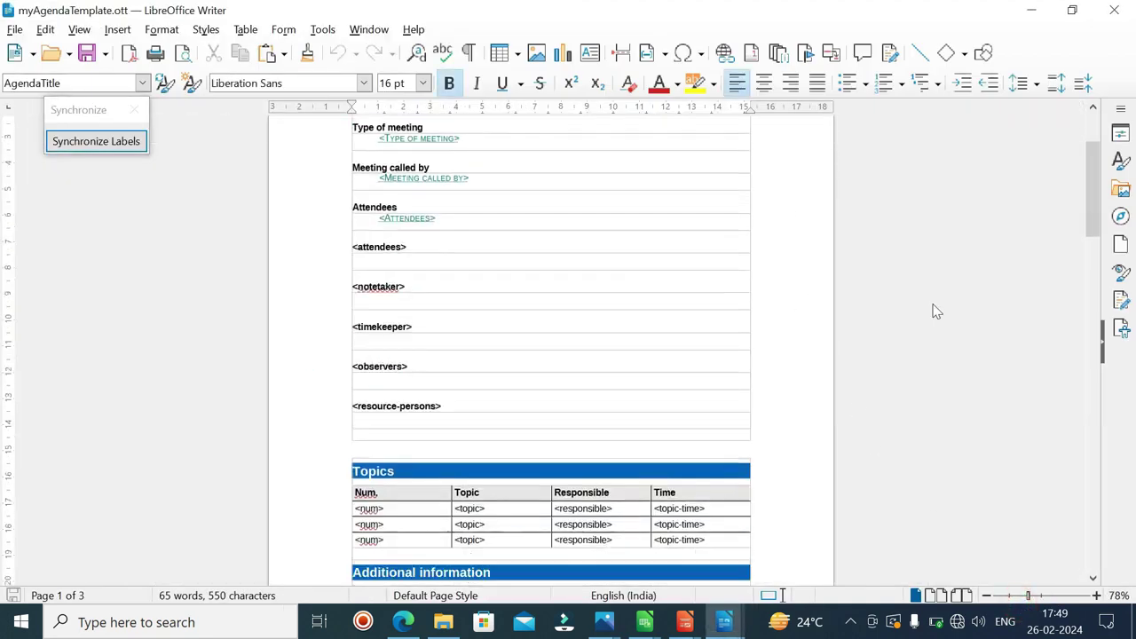
scroll(936, 310, down, 3)
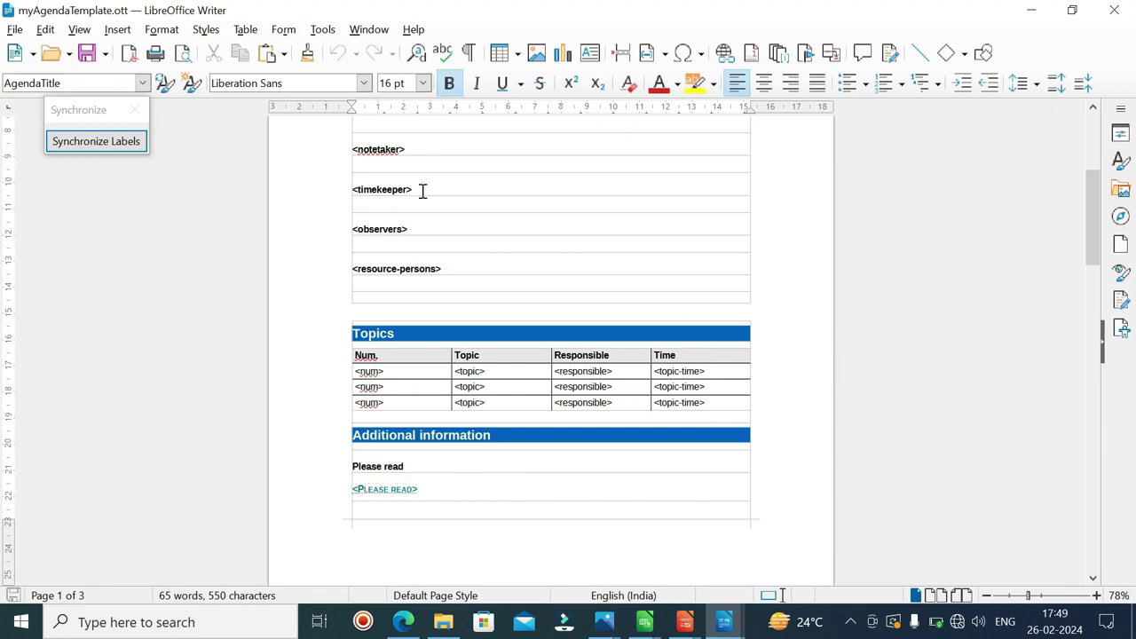
Save the agenda document as a template named my in the Other Business Documents category.
key(alt+f)
key(w)
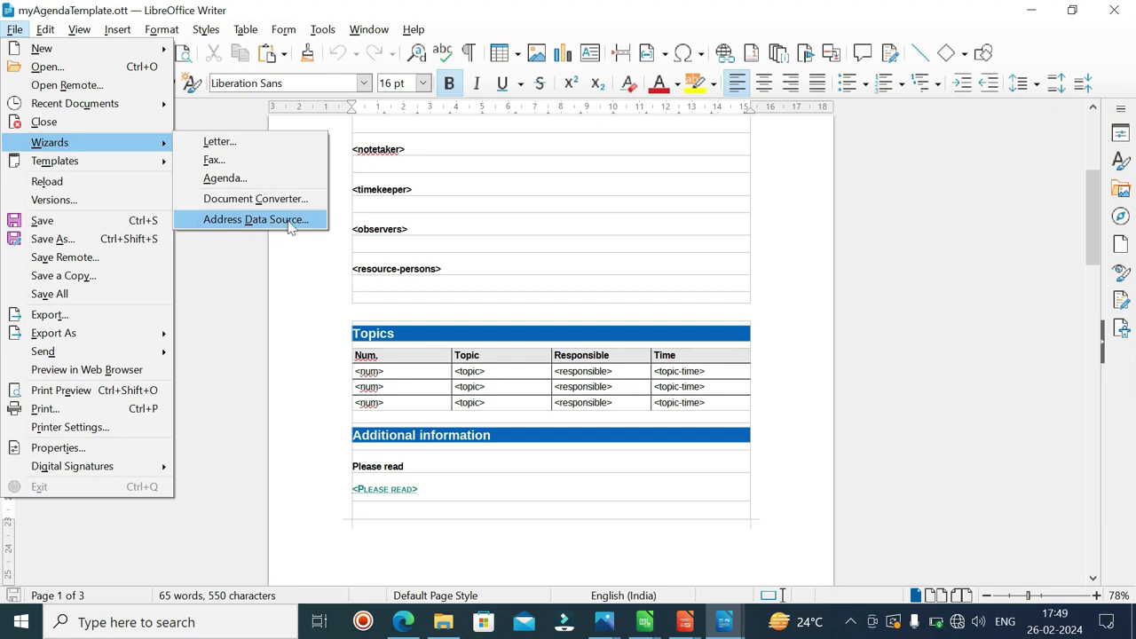
mouse_move(104, 164)
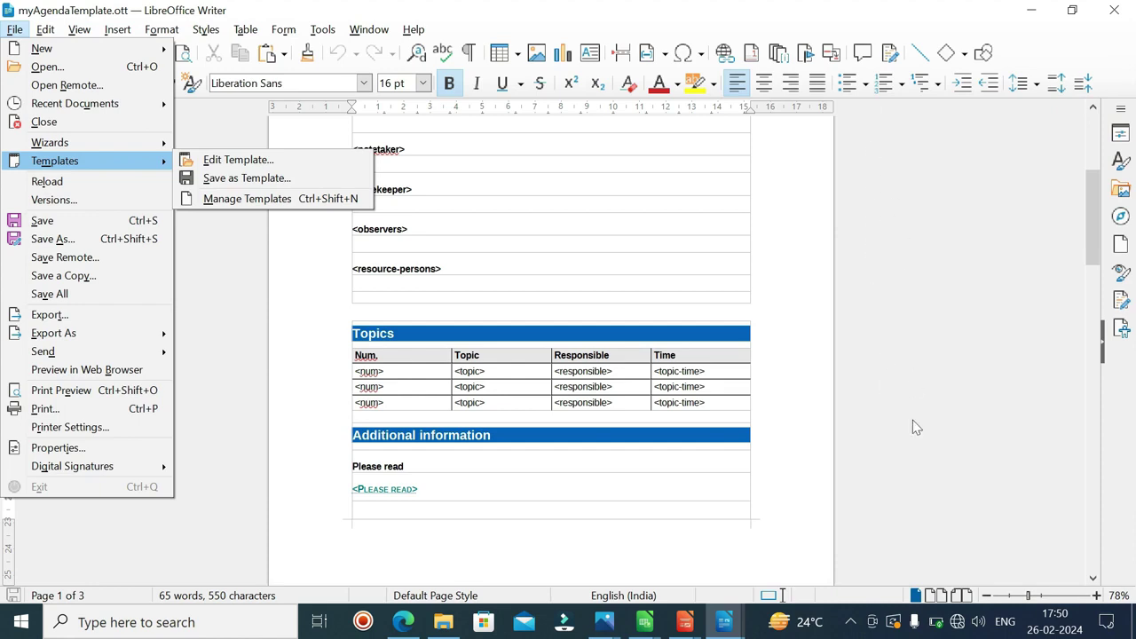
click(286, 181)
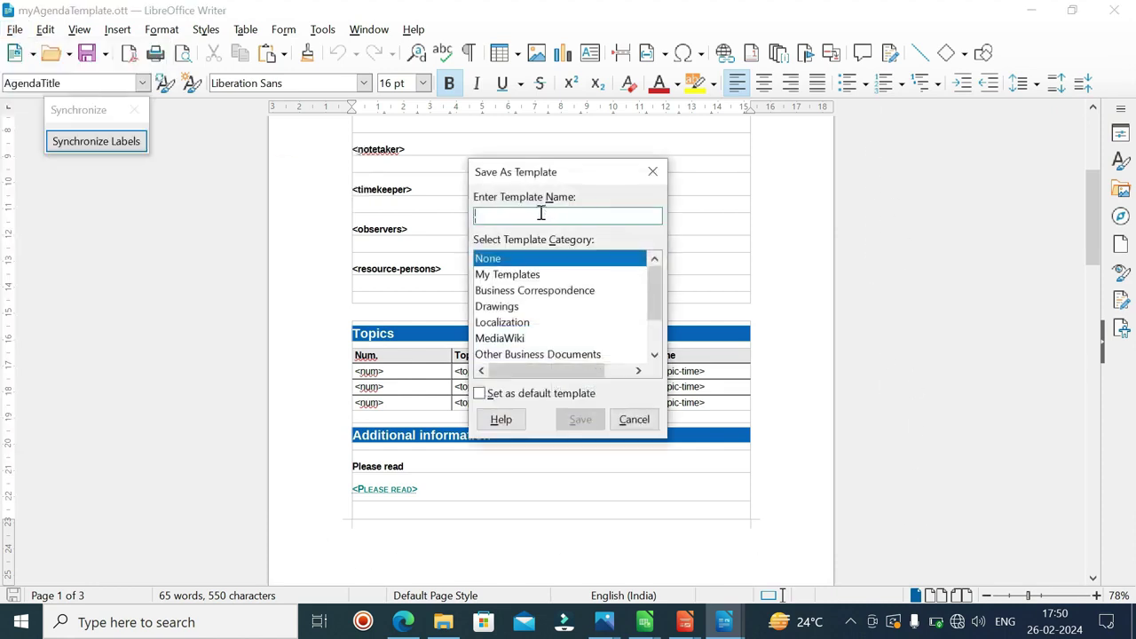
text(my)
click(588, 356)
click(579, 419)
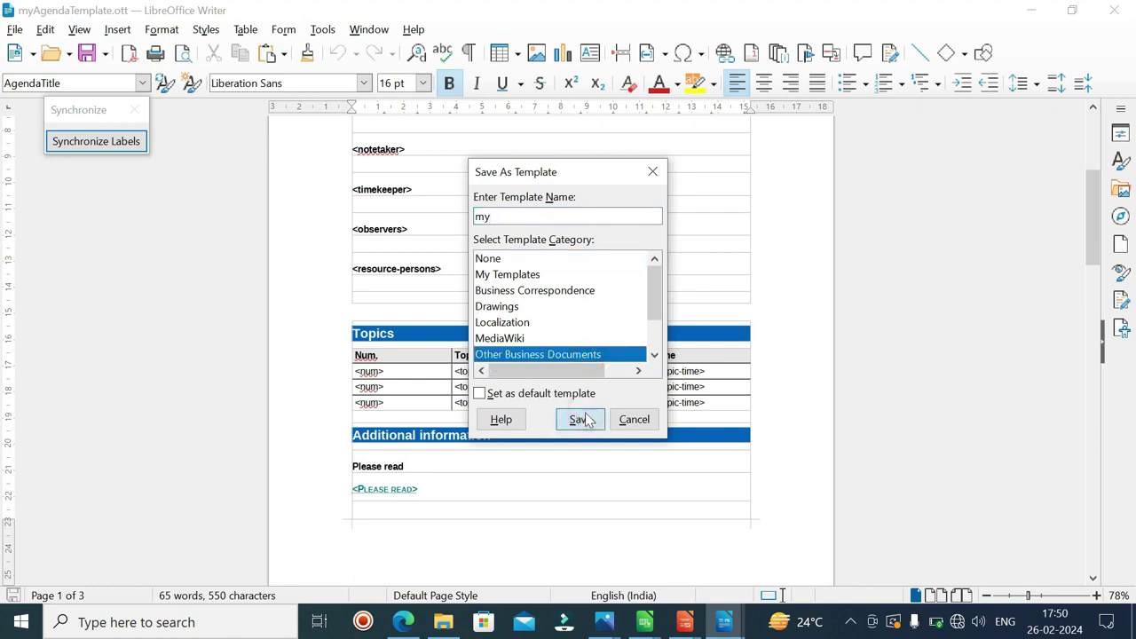
View the saved templates in the template manager, and close it.
click(13, 32)
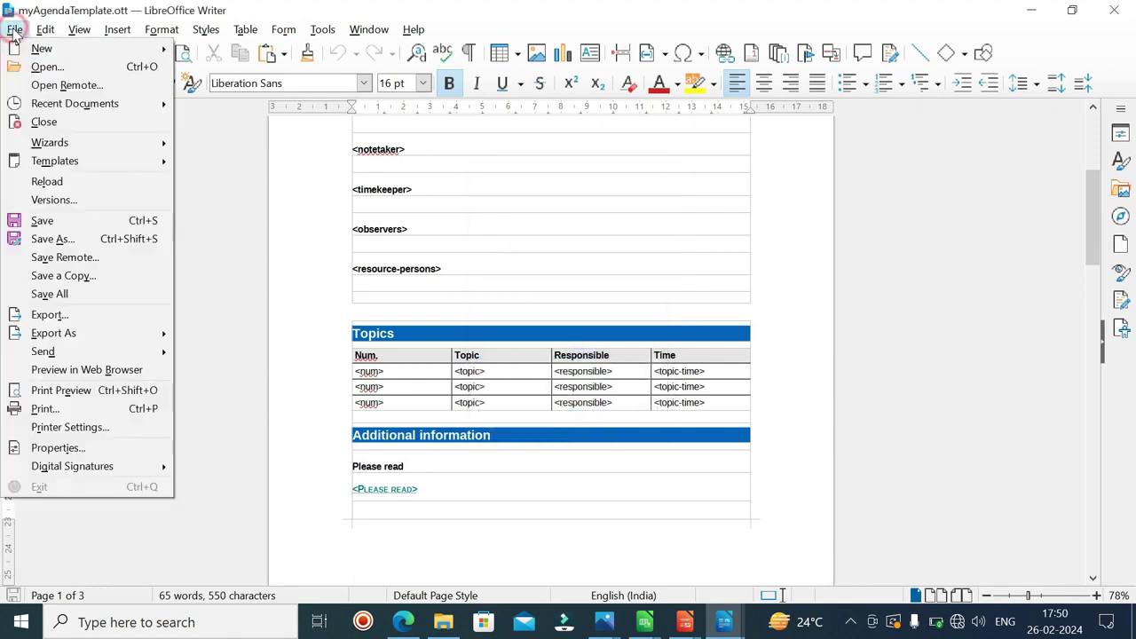
click(48, 165)
click(251, 193)
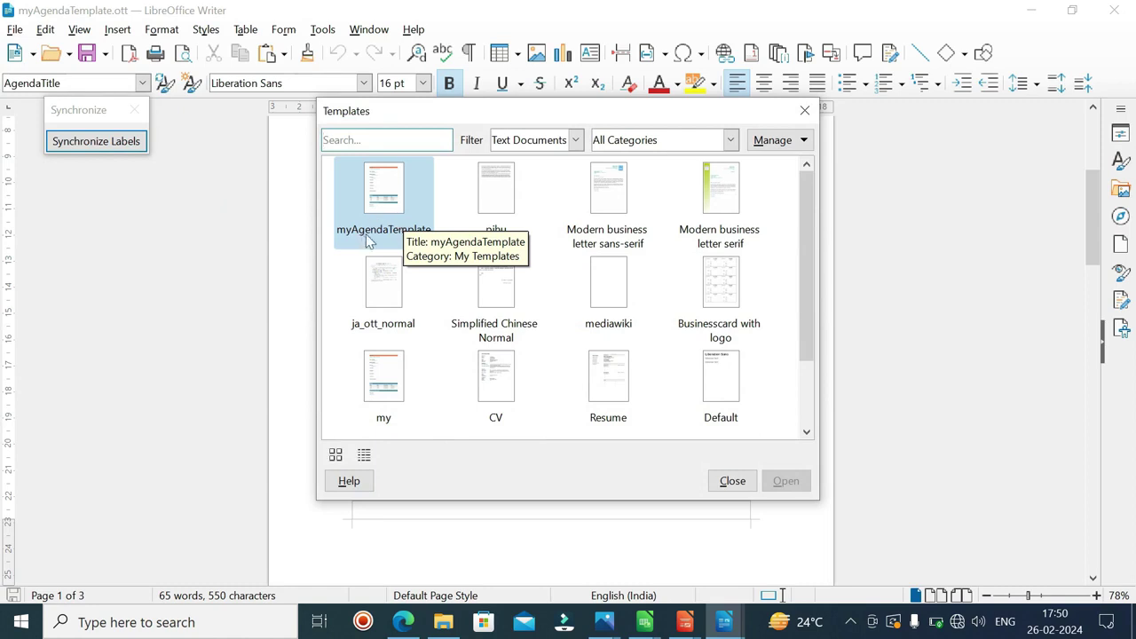
click(804, 110)
Reopen the template manager to examine the available text document templates, such as CV.
click(15, 29)
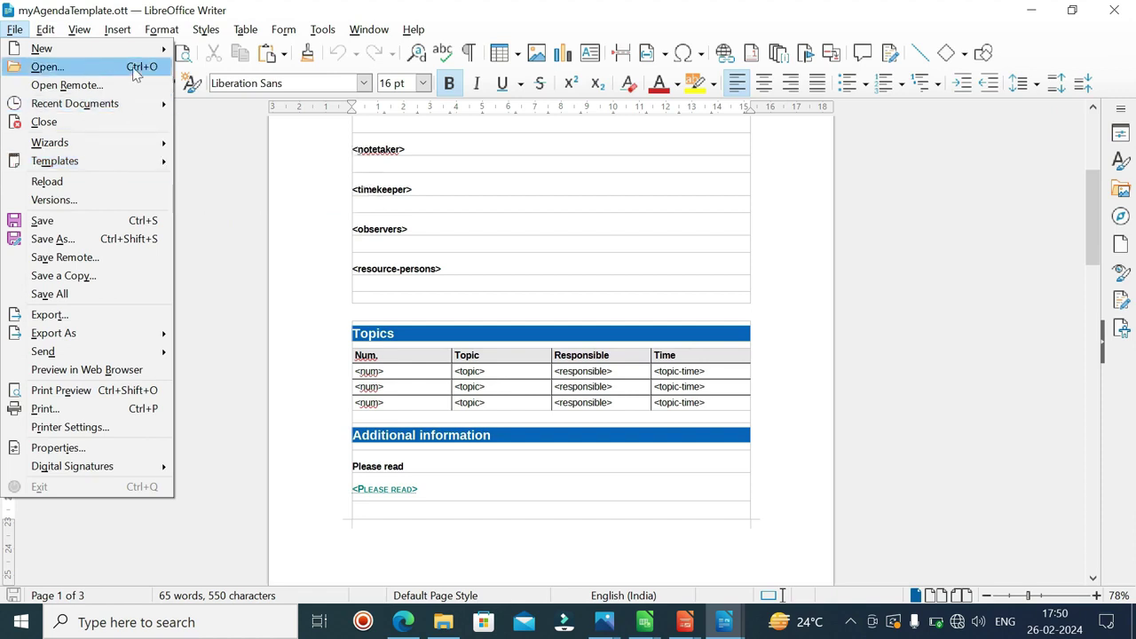
mouse_move(96, 56)
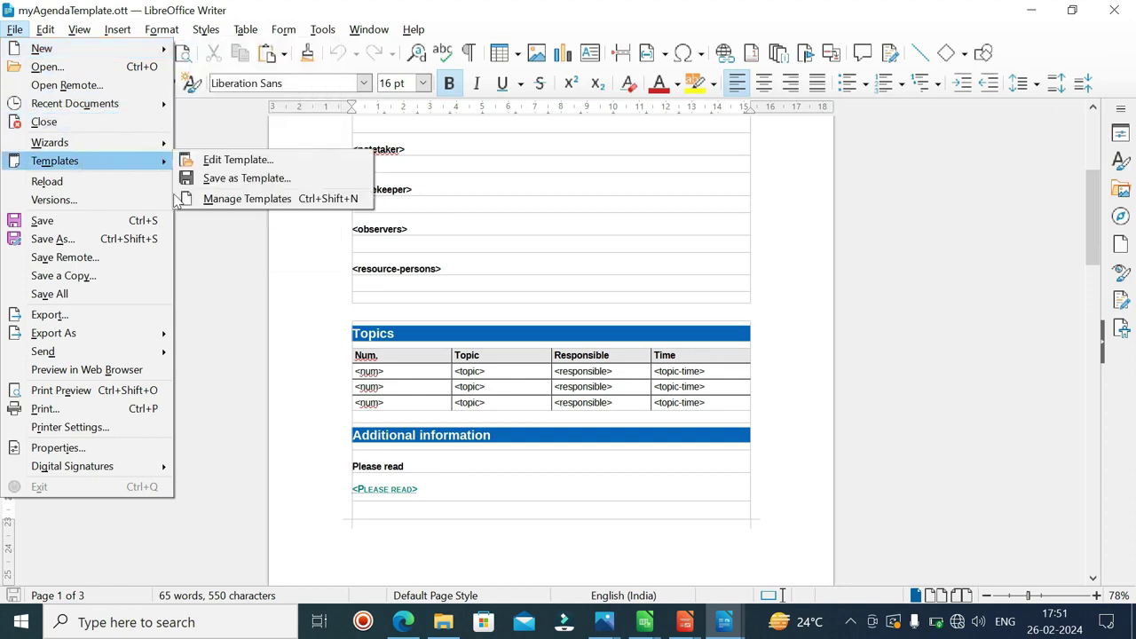
click(236, 201)
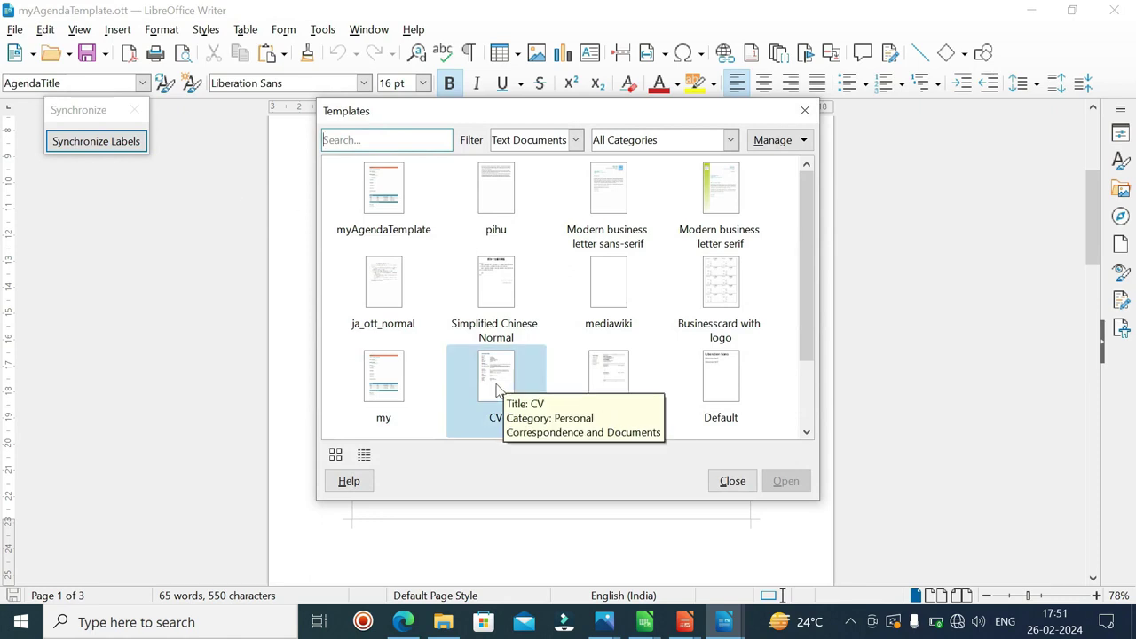
Create a new document from the CV template and look over its sections from About me to Languages.
click(495, 391)
click(785, 482)
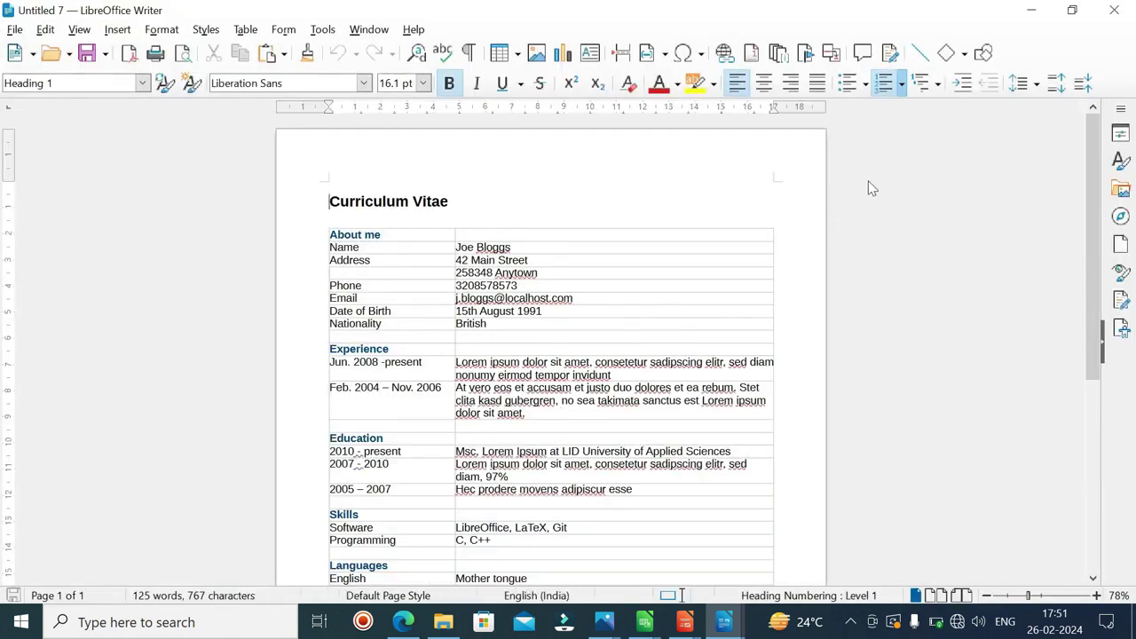
scroll(870, 188, down, 1)
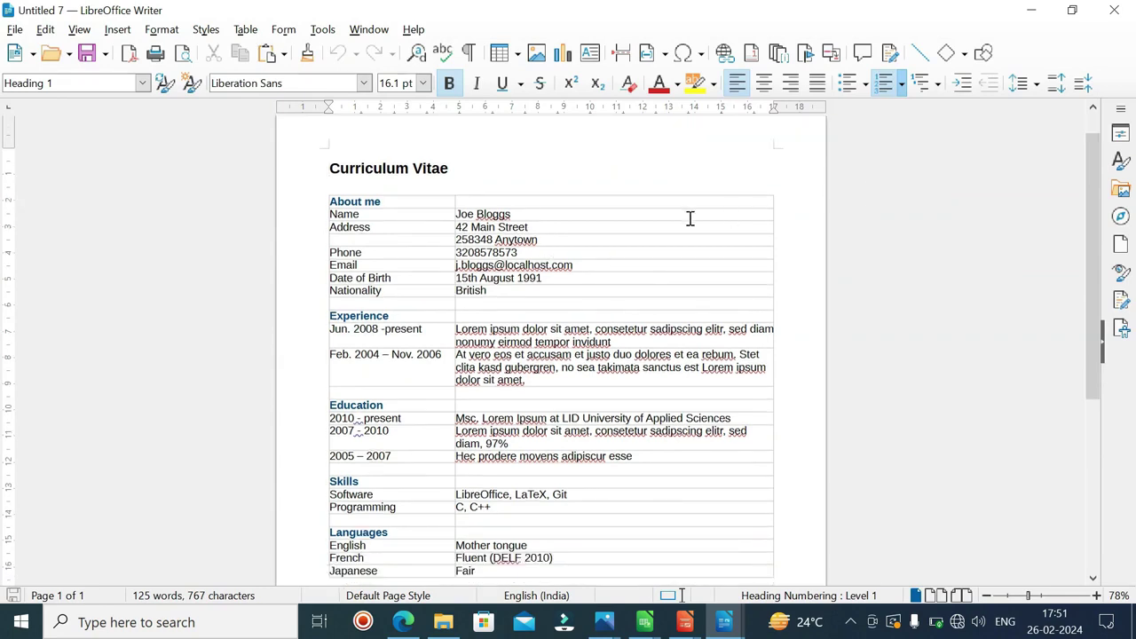
click(549, 211)
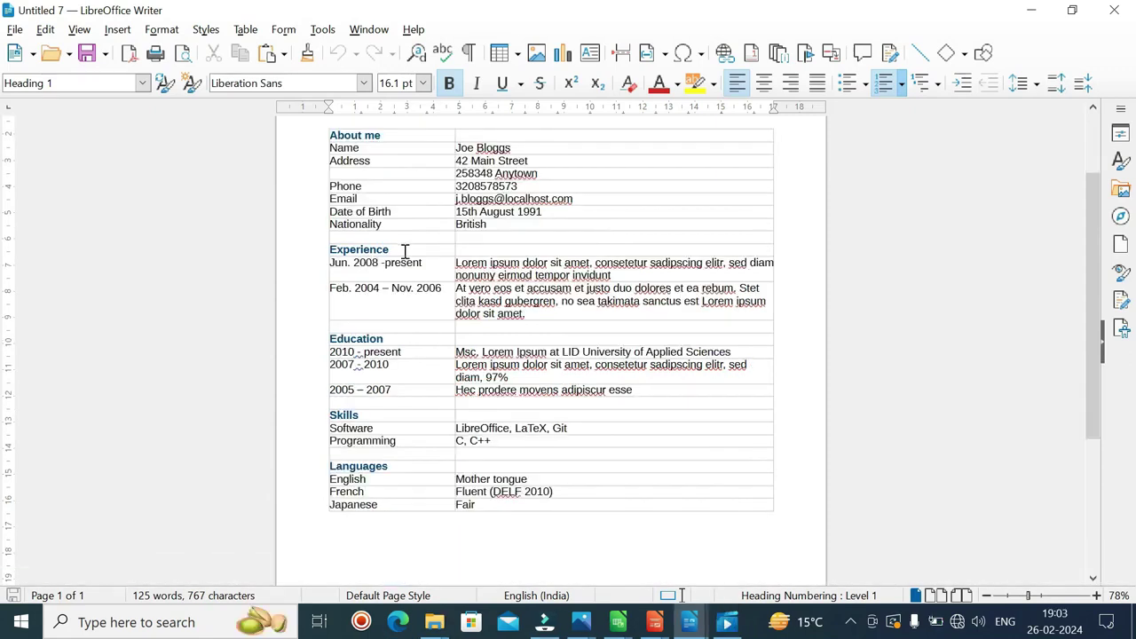
scroll(400, 250, up, 2)
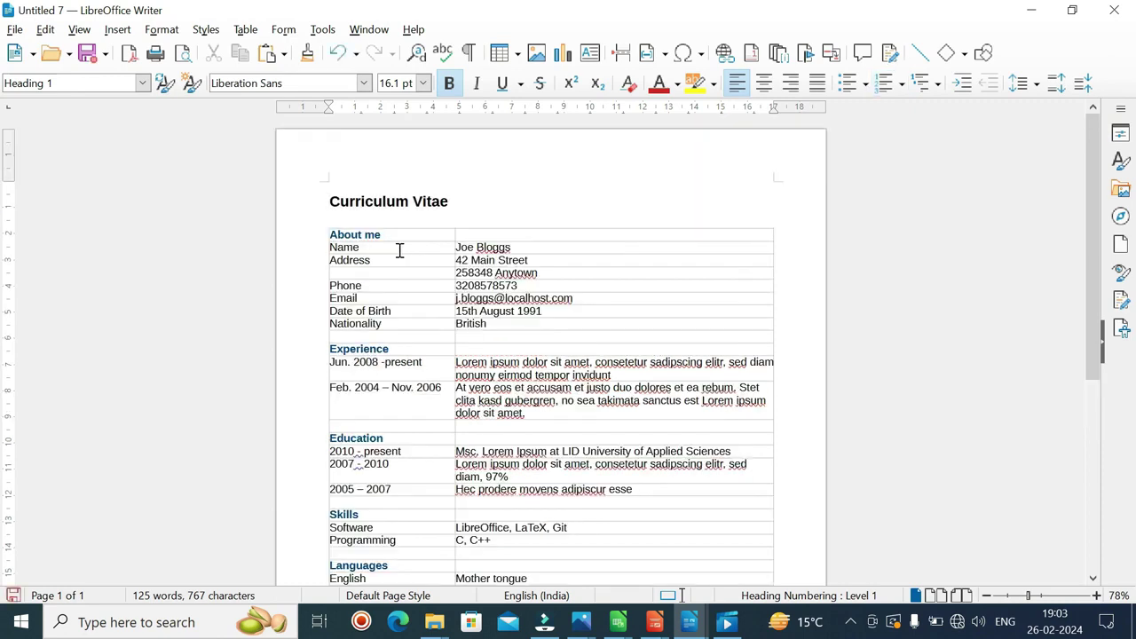
Replace the Experience heading in the CV table with QUALIFICATIONS.
click(415, 348)
key(BackSpace)
key(BackSpace)
key(BackSpace)
key(BackSpace)
key(BackSpace)
key(BackSpace)
key(BackSpace)
key(BackSpace)
key(BackSpace)
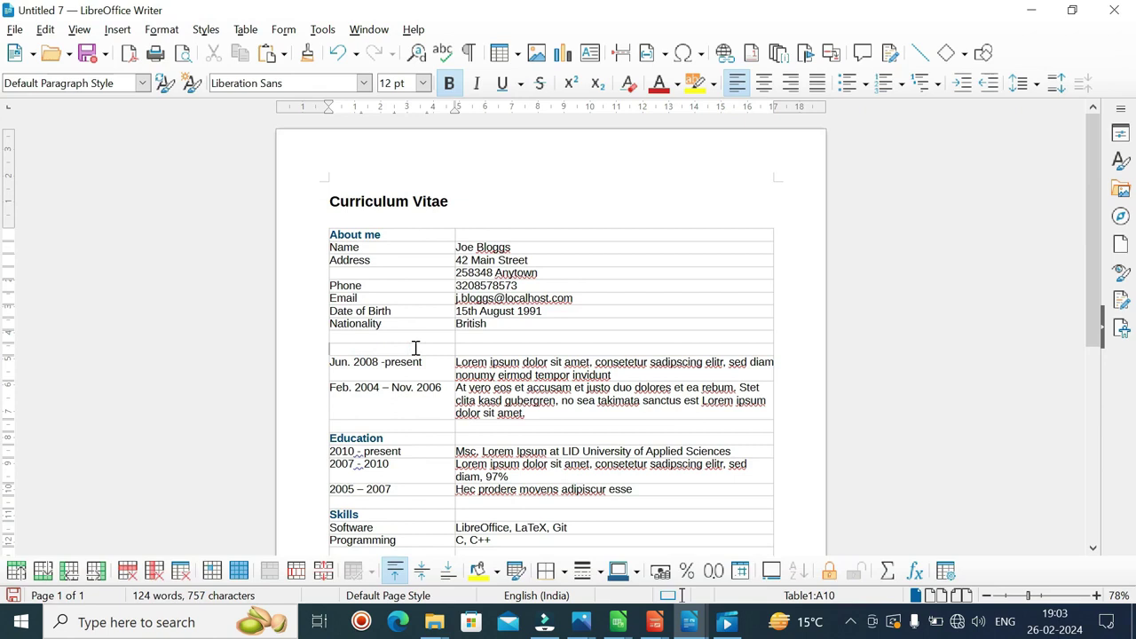
text(QUALIFICATIONS)
Cut the Languages heading and its English, French and Japanese rows out of the CV table.
scroll(413, 347, down, 1)
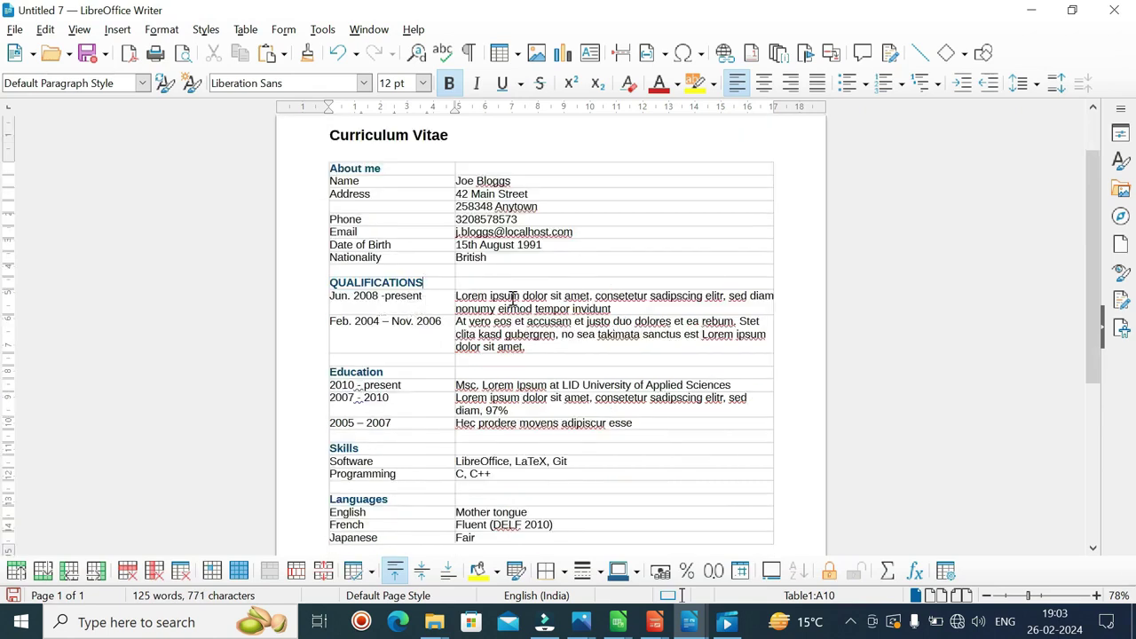
scroll(574, 338, down, 1)
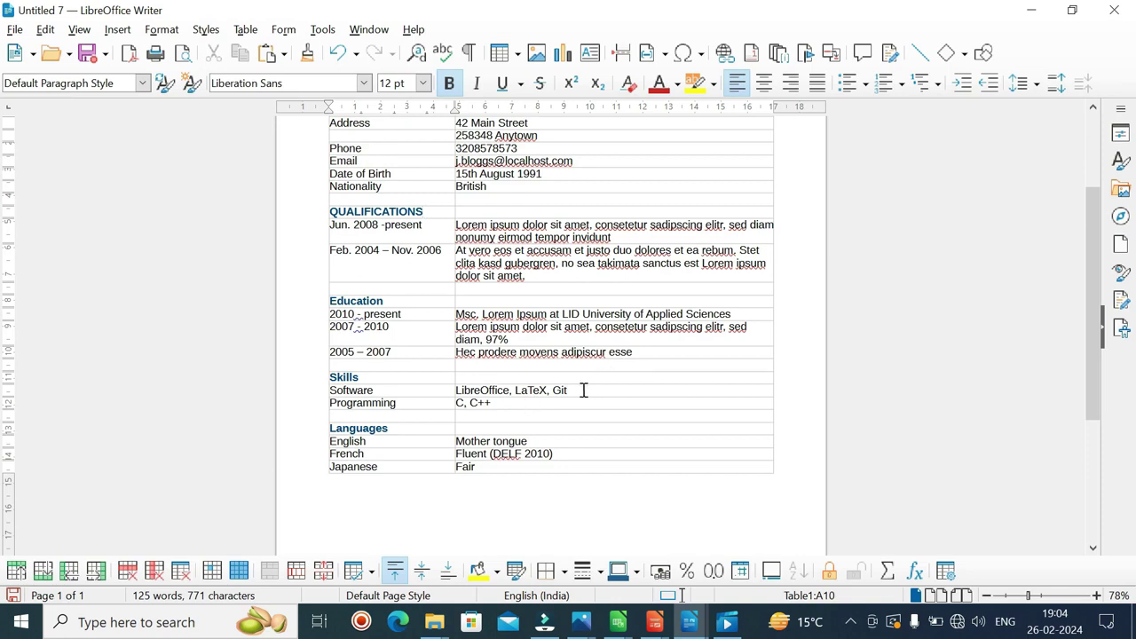
drag(577, 428, 374, 469)
right_click(396, 454)
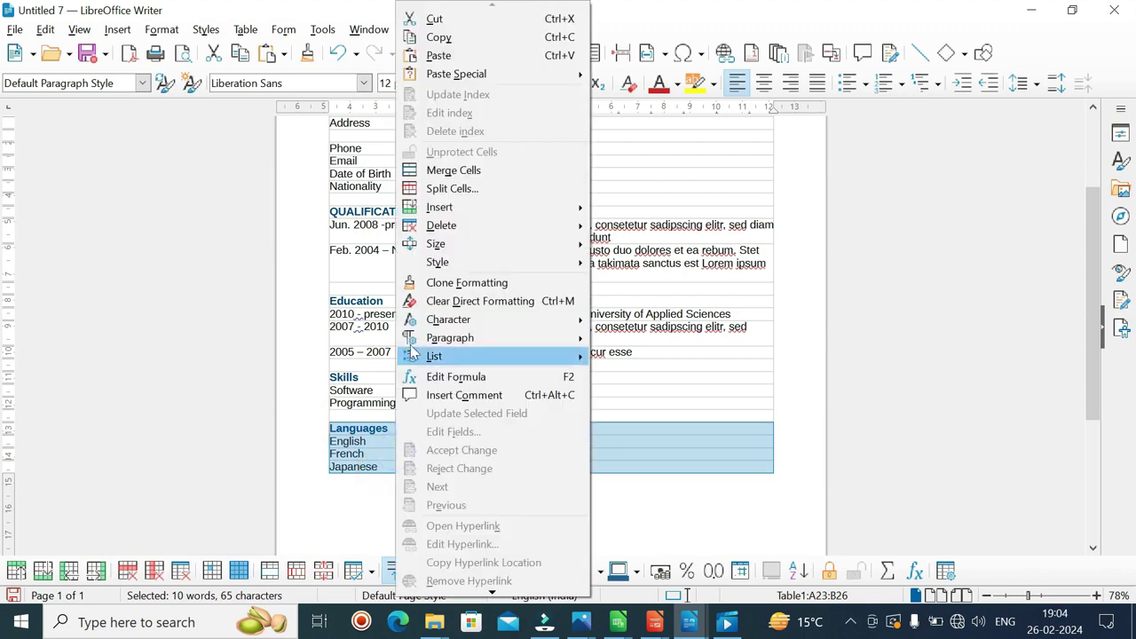
click(417, 18)
scroll(629, 343, up, 2)
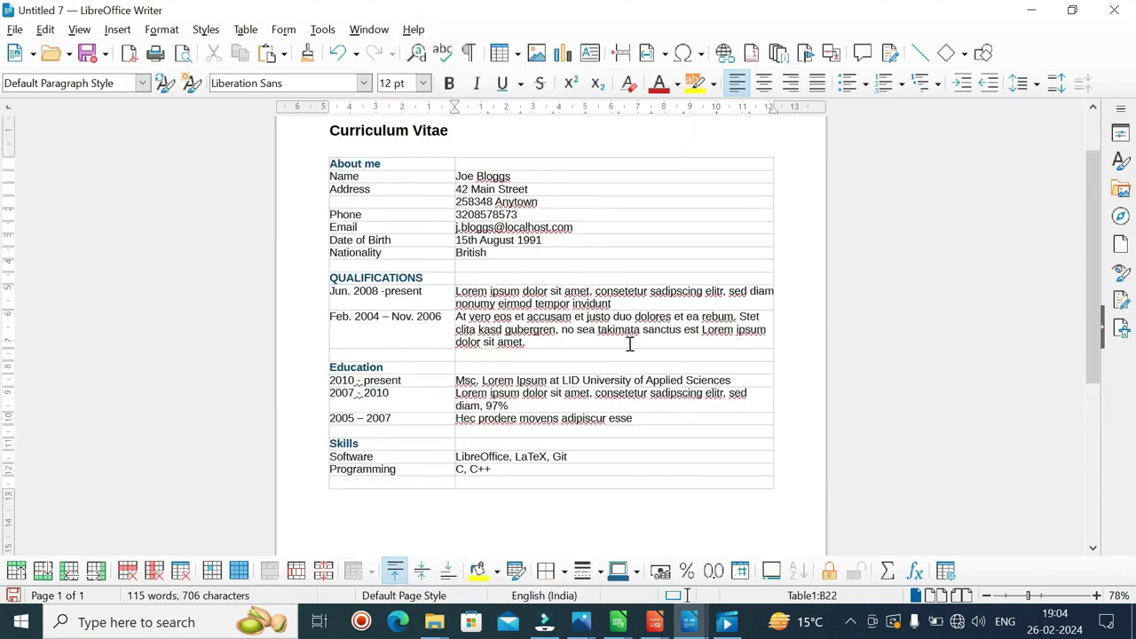
Save the CV as an ODF text document named HHH in Documents, and reload it.
click(14, 29)
mouse_move(87, 163)
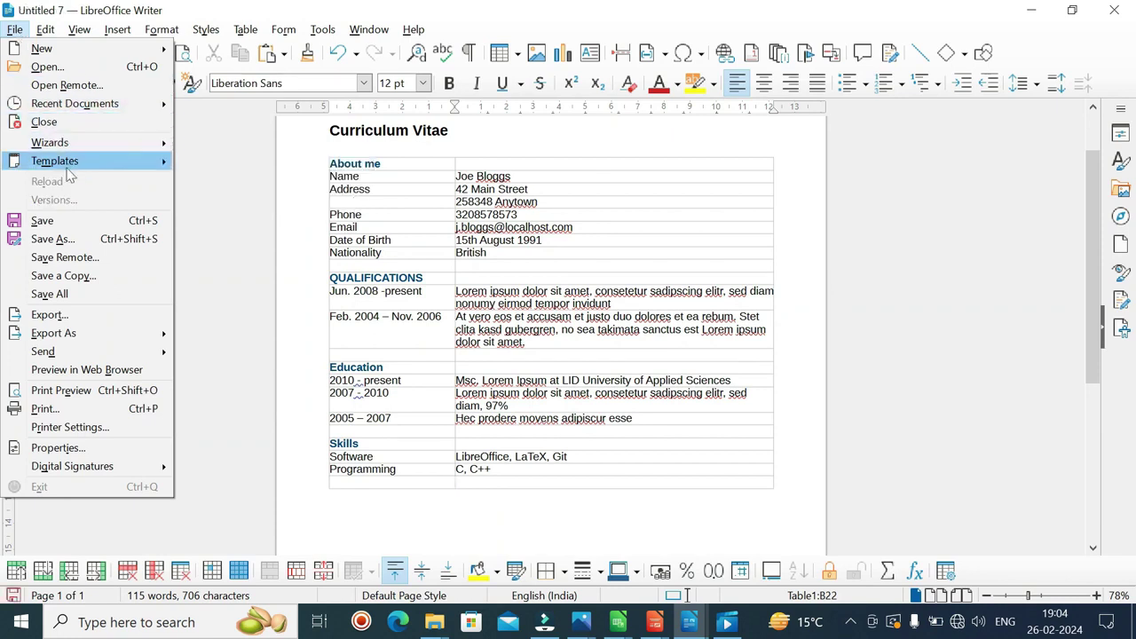
click(62, 220)
click(188, 333)
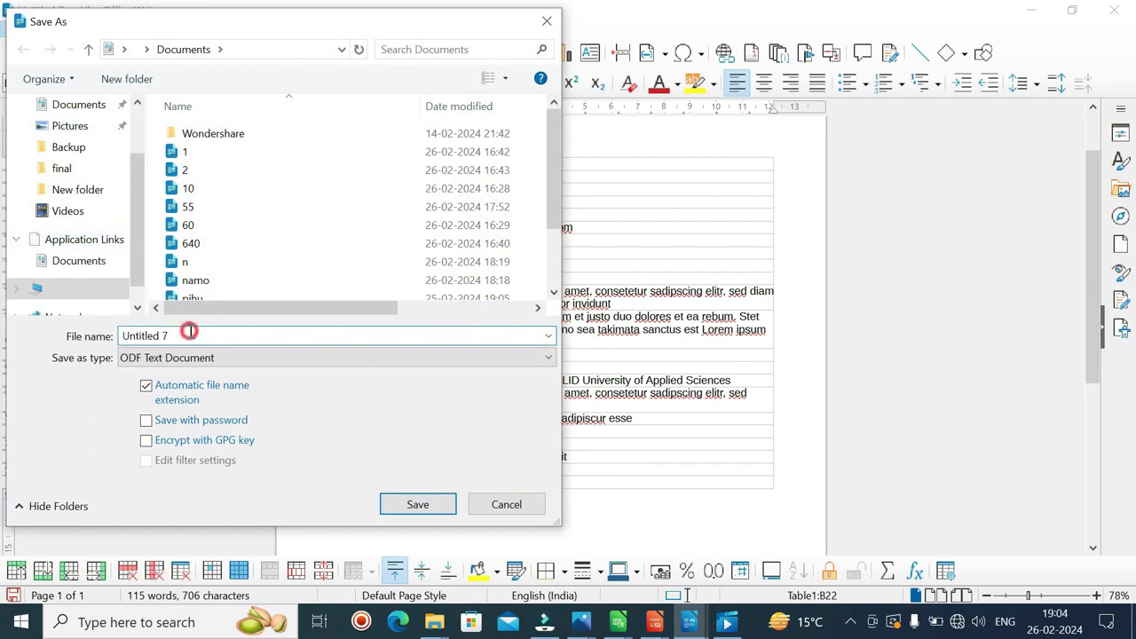
click(417, 504)
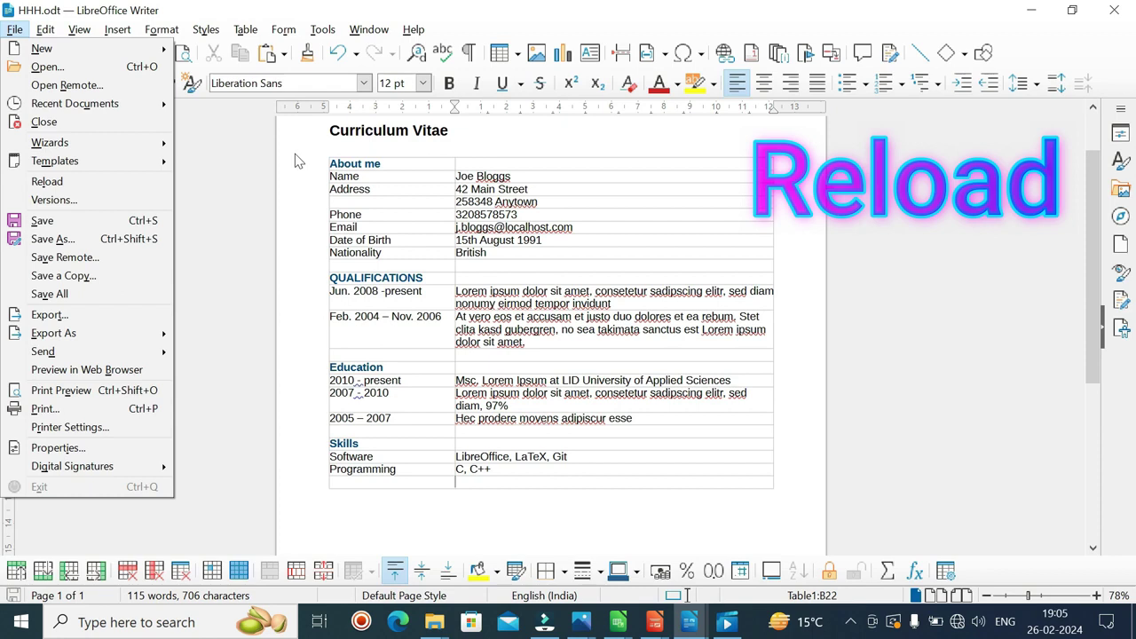
click(78, 181)
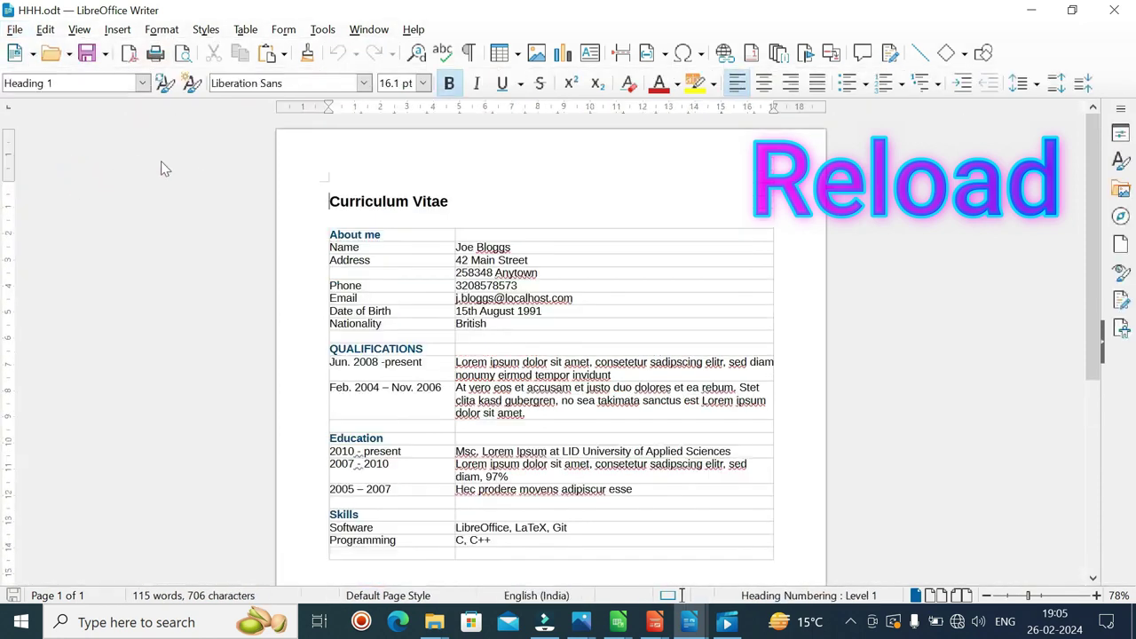
Minimize the CV document and open n.odt from the recently used documents.
click(15, 29)
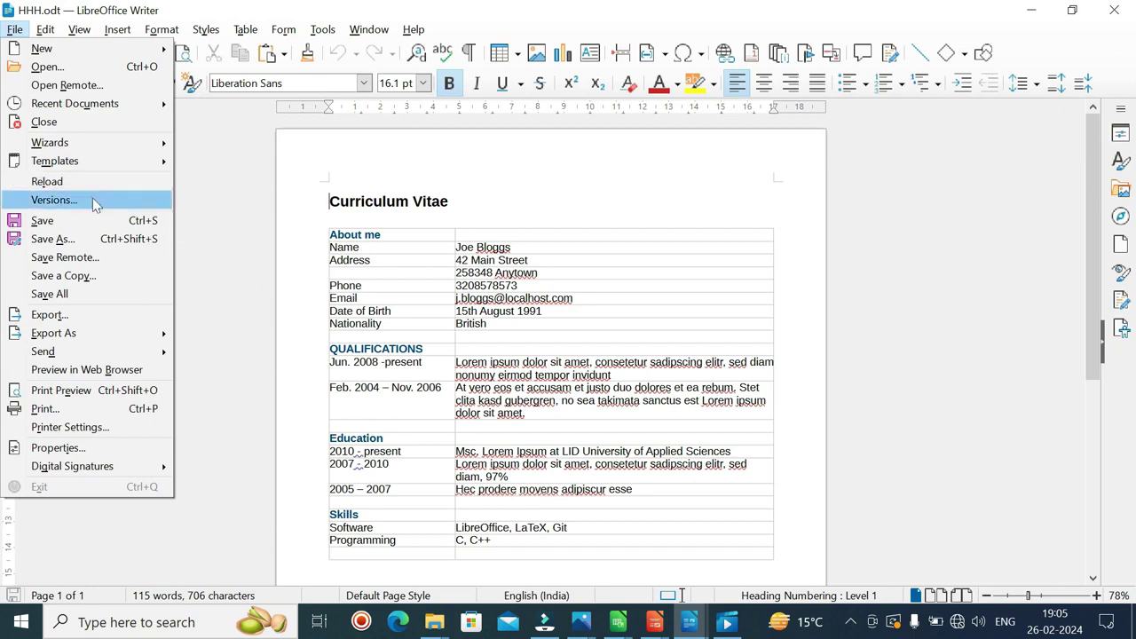
click(1029, 10)
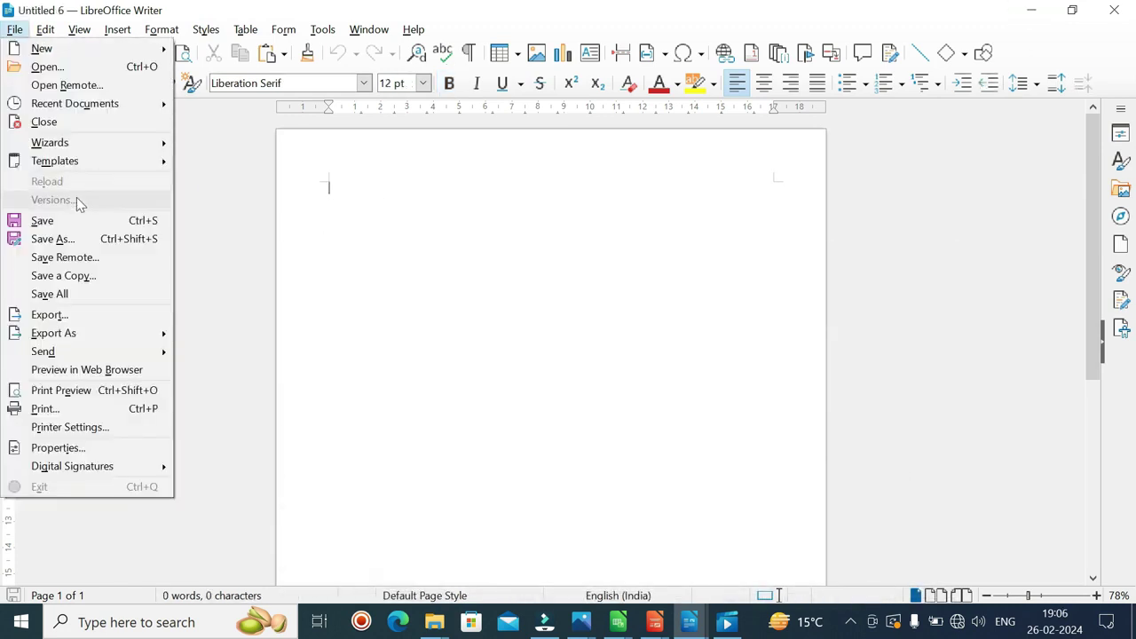
click(322, 234)
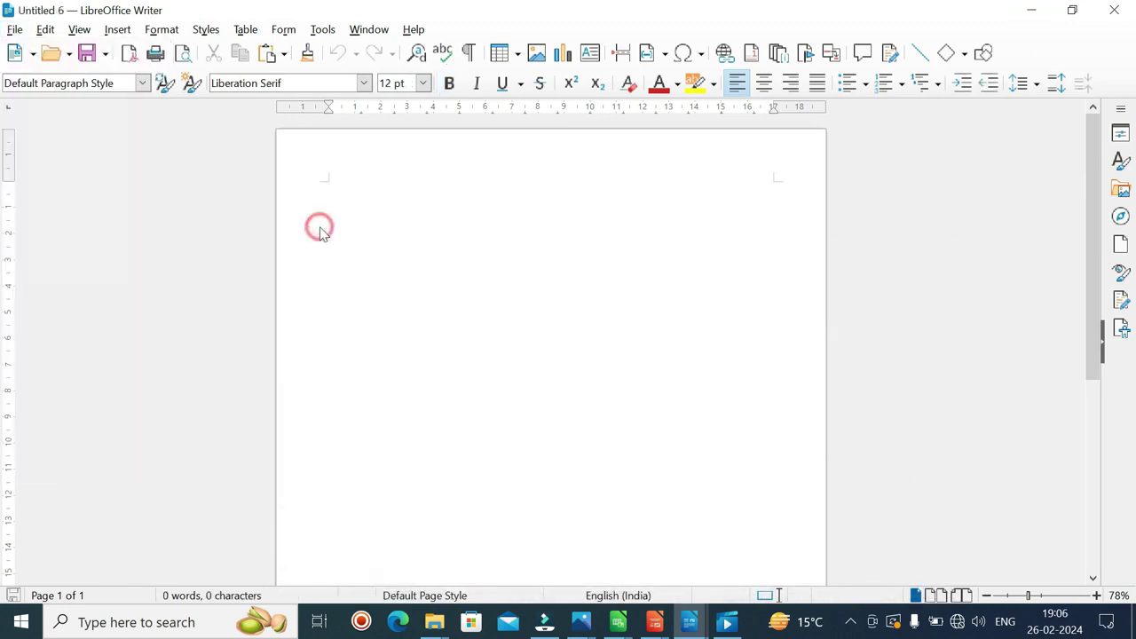
click(14, 29)
mouse_move(133, 103)
click(228, 127)
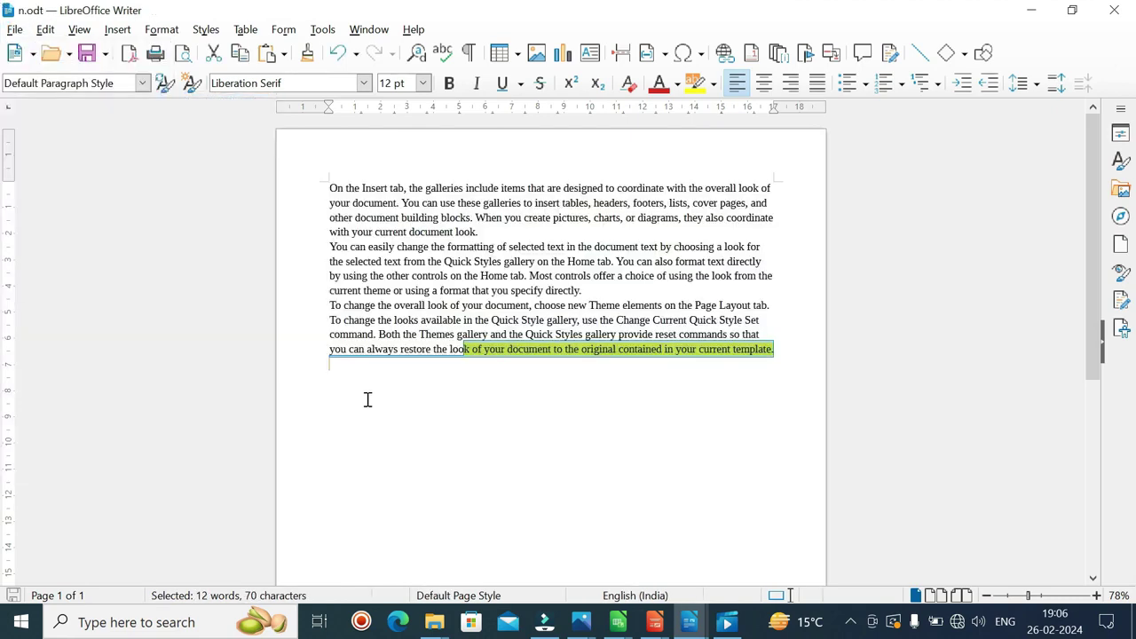
Save a new version of n.odt with the comment HHH, and close the version manager.
click(13, 29)
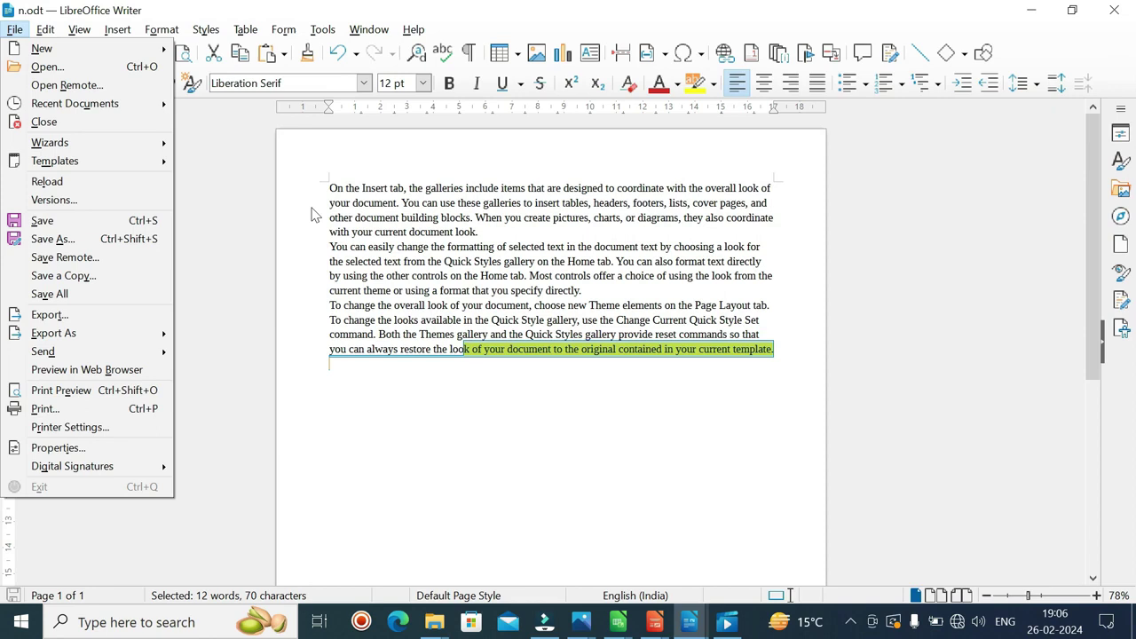
click(98, 208)
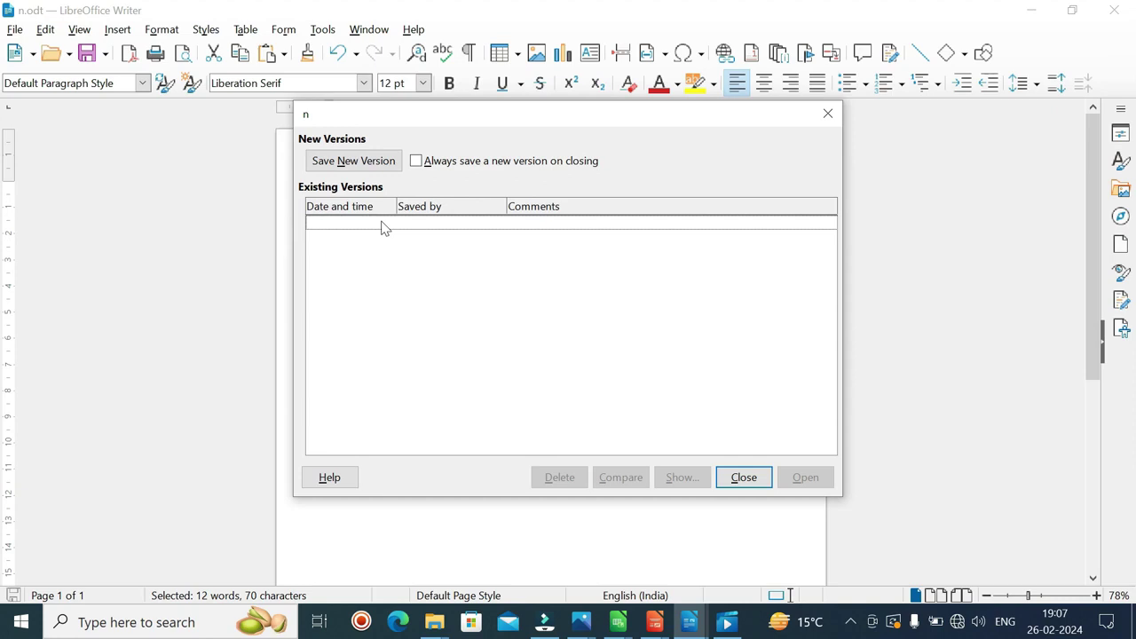
click(279, 225)
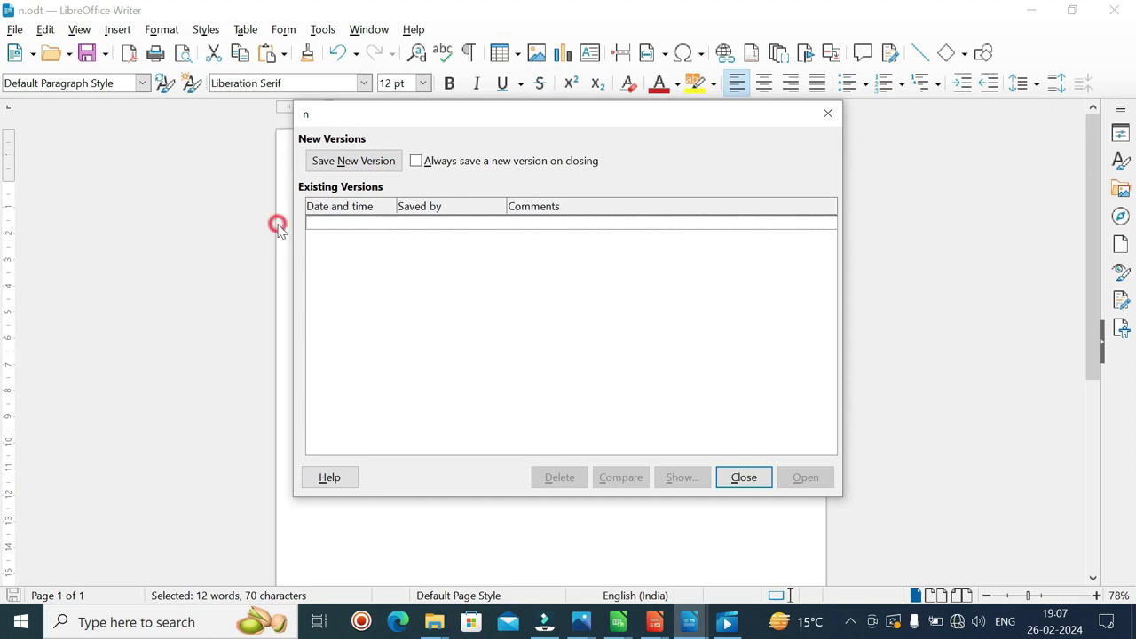
click(342, 223)
click(342, 160)
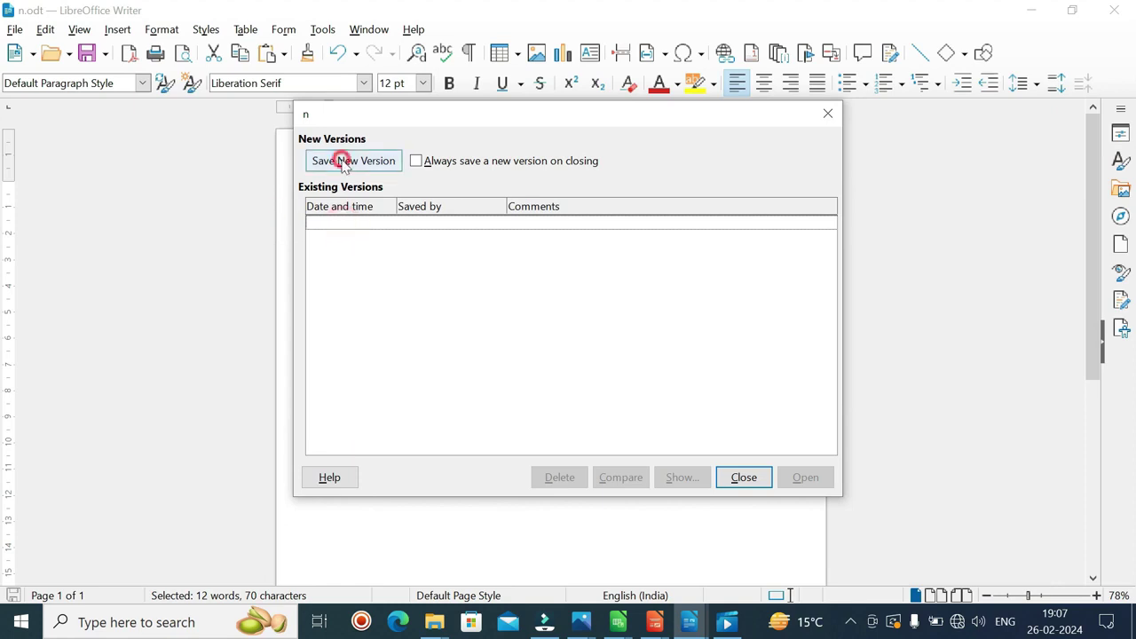
click(480, 266)
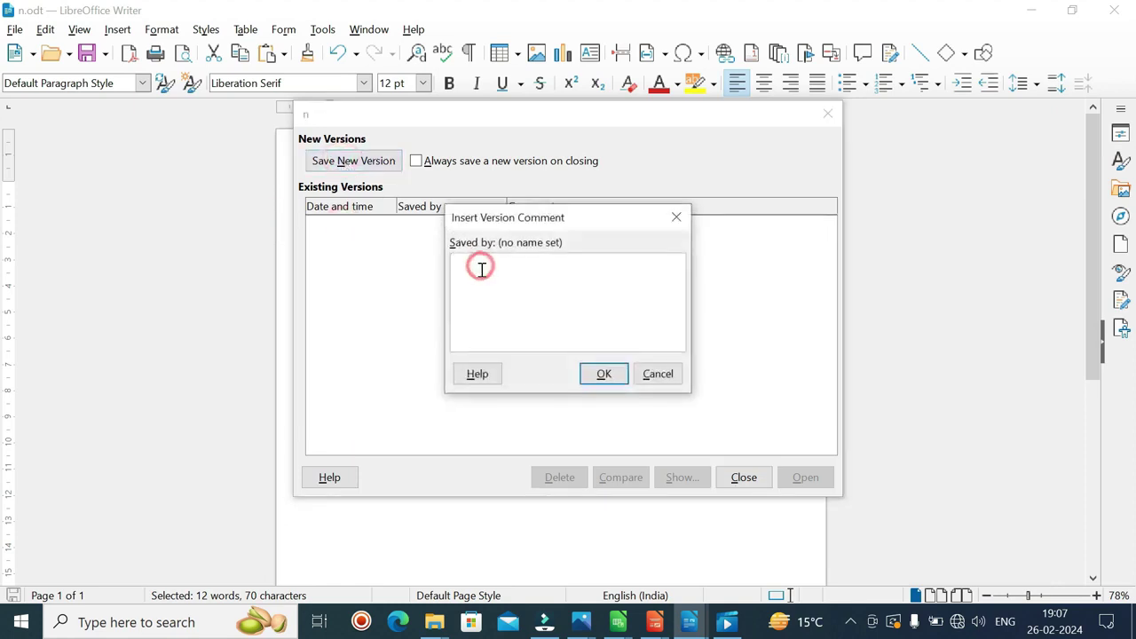
text(HHH)
click(601, 375)
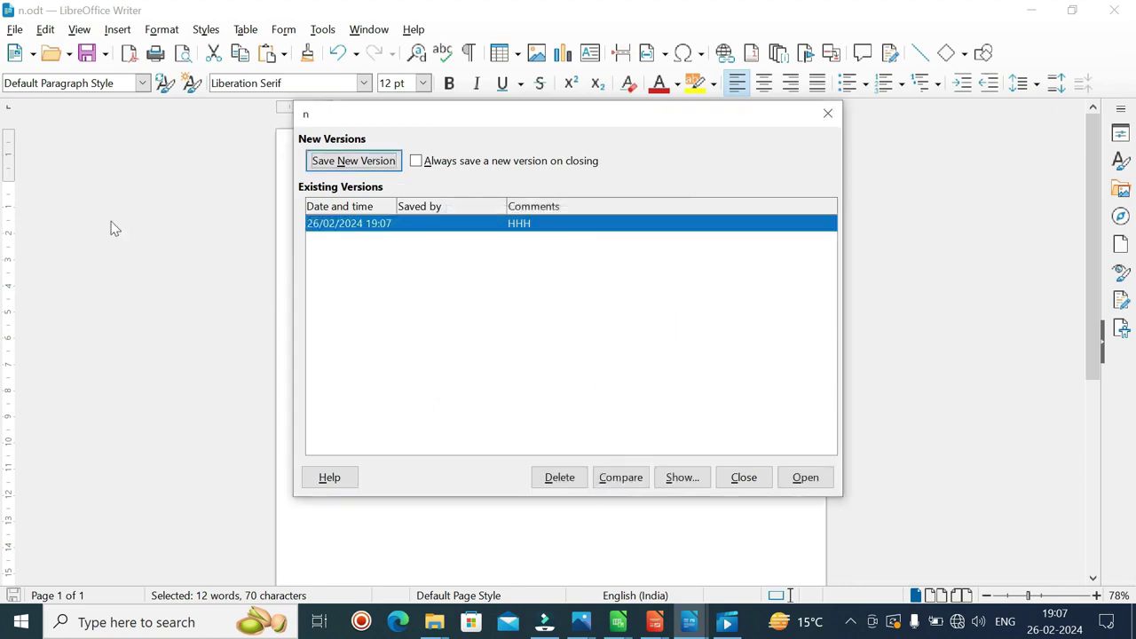
click(826, 114)
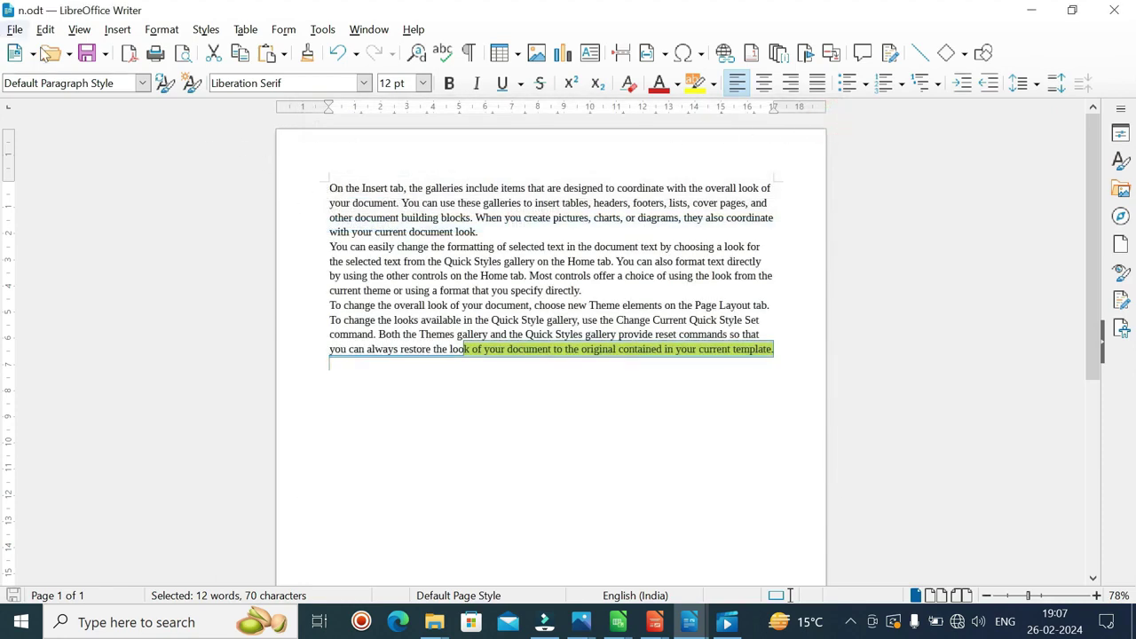
Save another version of n.odt with the comment TTTT, and close the version manager.
click(15, 29)
click(31, 202)
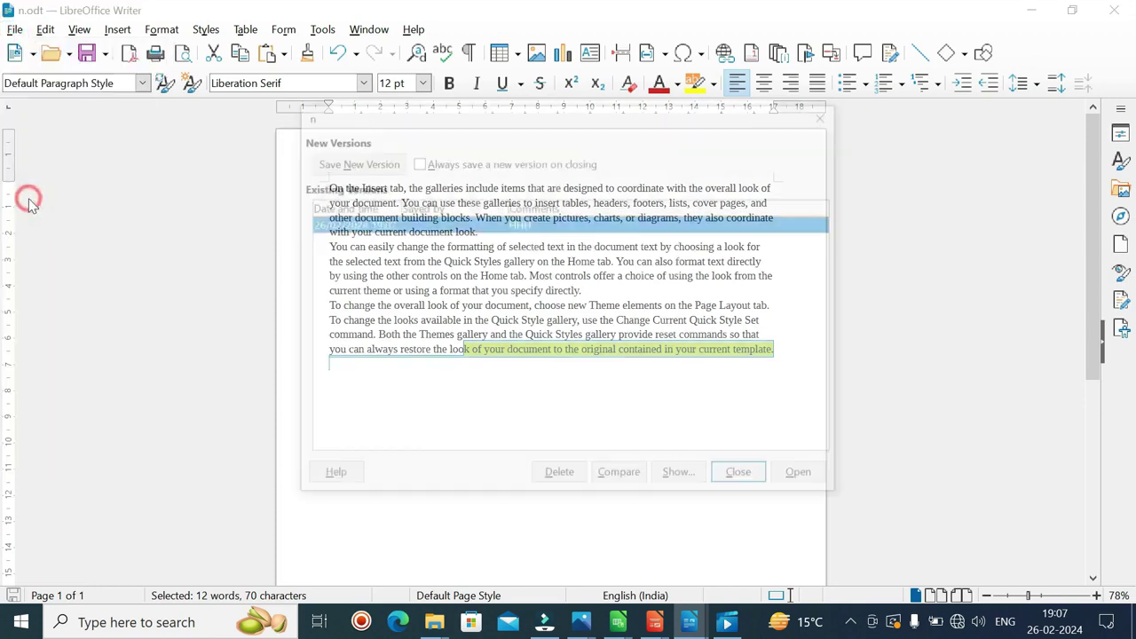
click(353, 162)
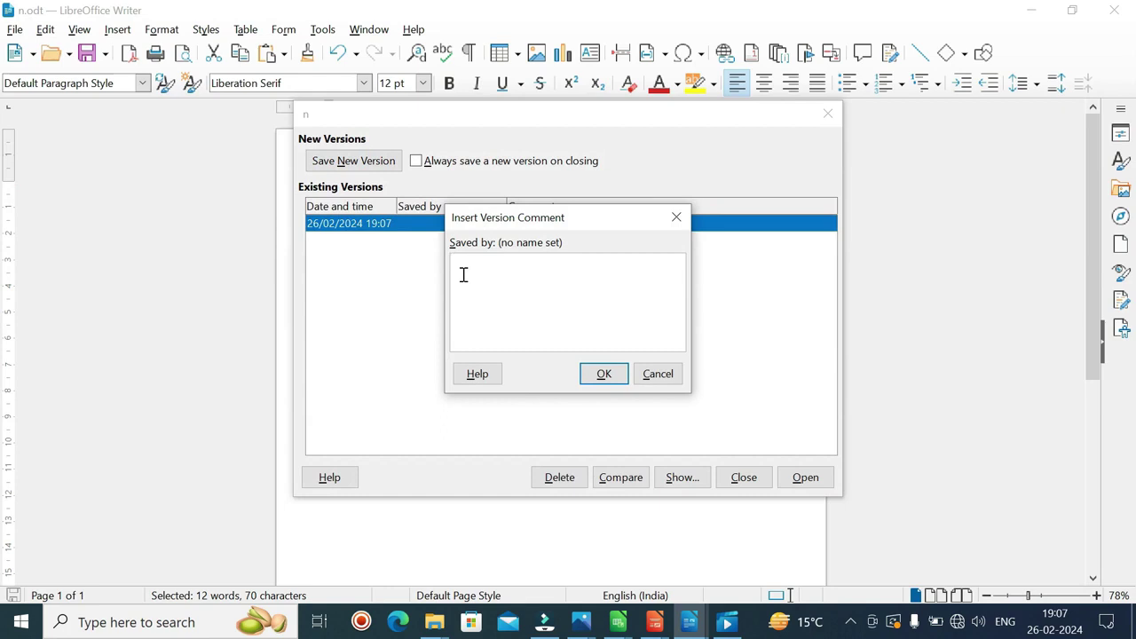
text(TTTT)
click(604, 374)
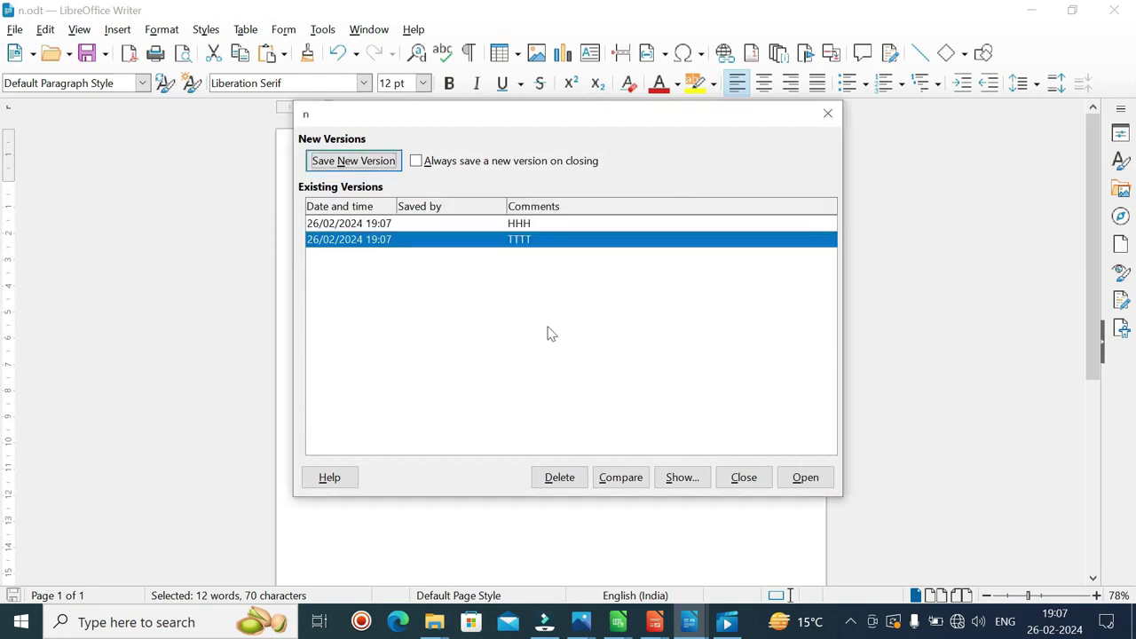
click(491, 241)
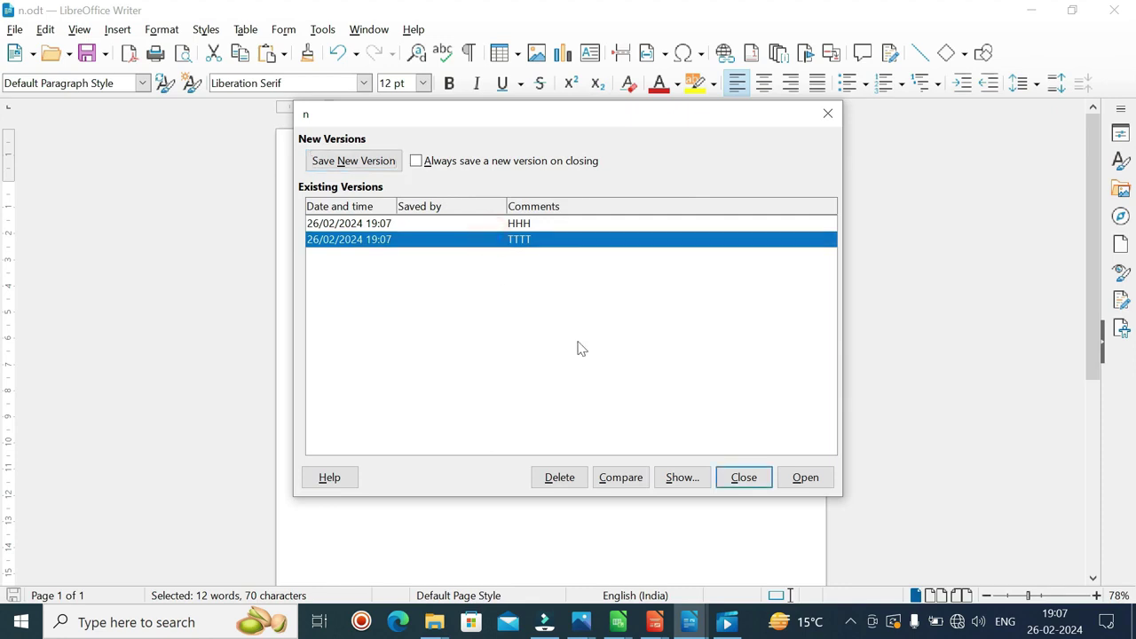
click(744, 478)
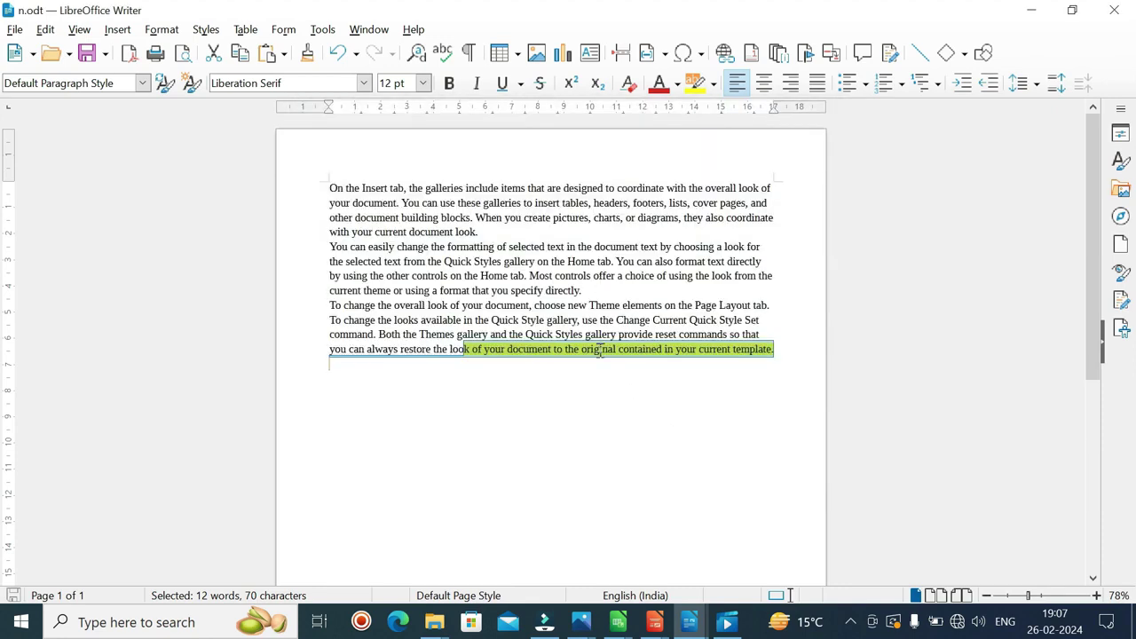
Open the saved version commented HHH to view it, and return to the editable n.odt.
click(14, 29)
click(53, 218)
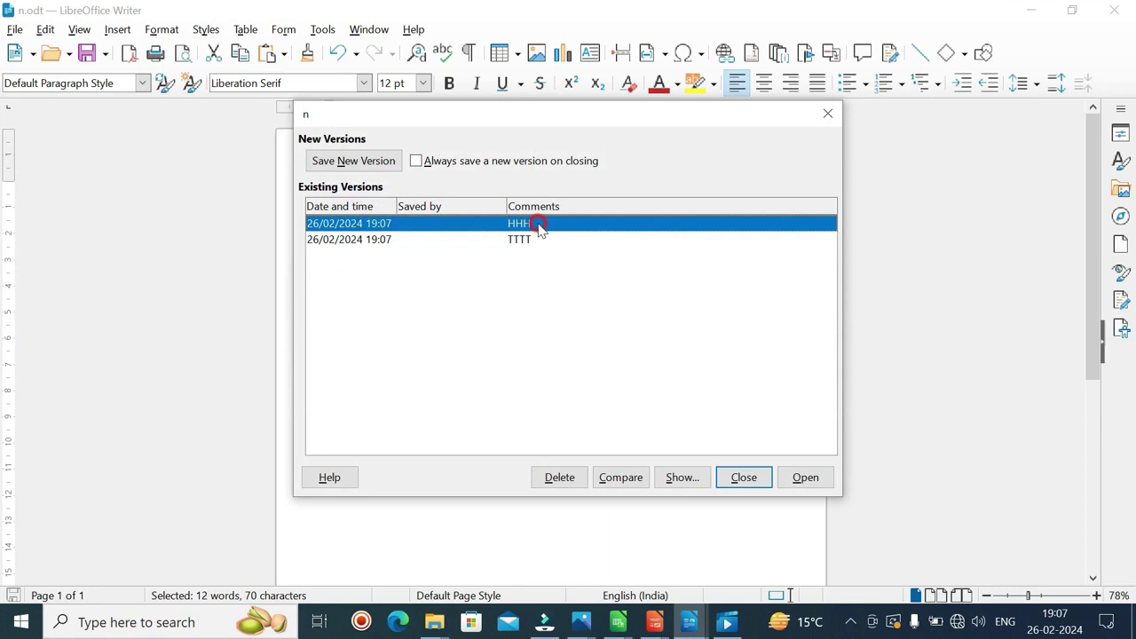
click(805, 478)
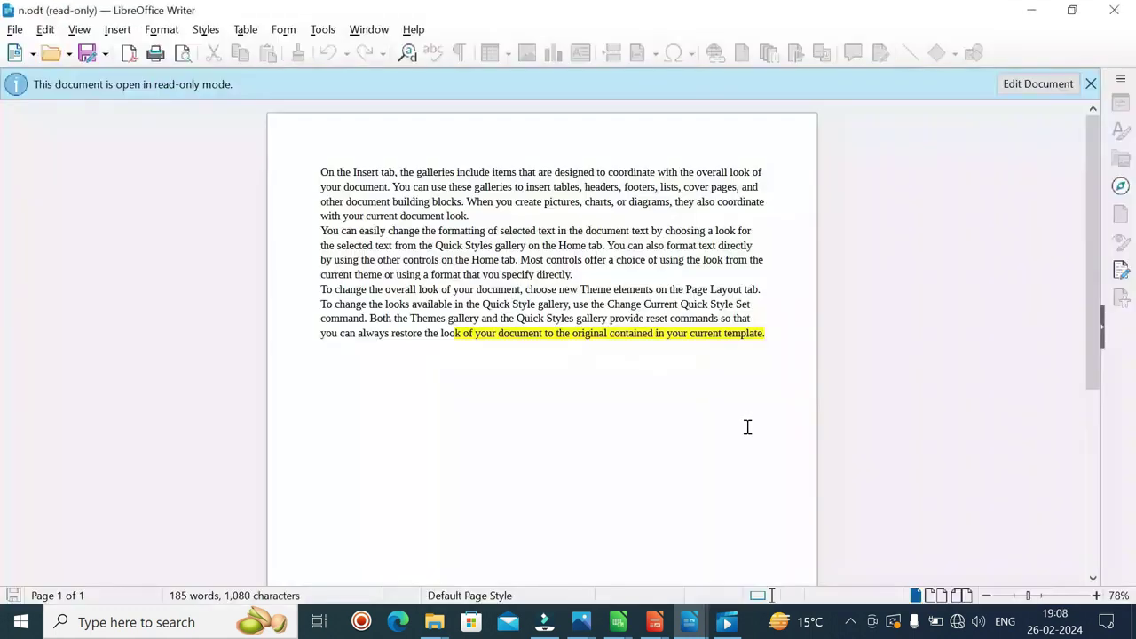
click(1039, 83)
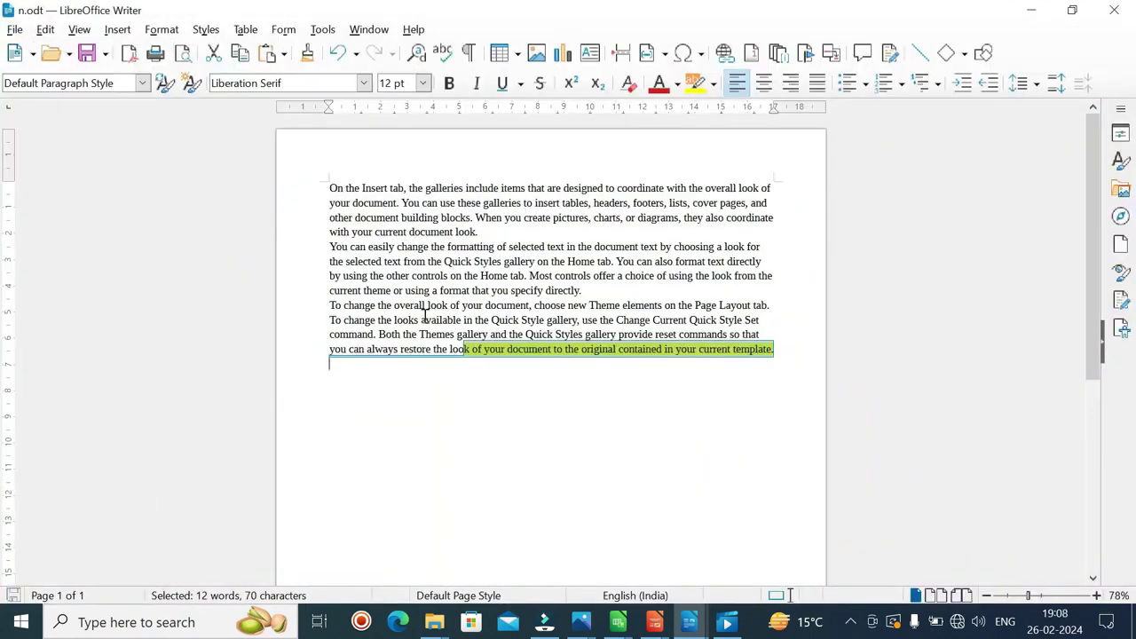
Highlight the second and third paragraphs of n.odt in yellow.
drag(331, 248, 774, 350)
click(699, 89)
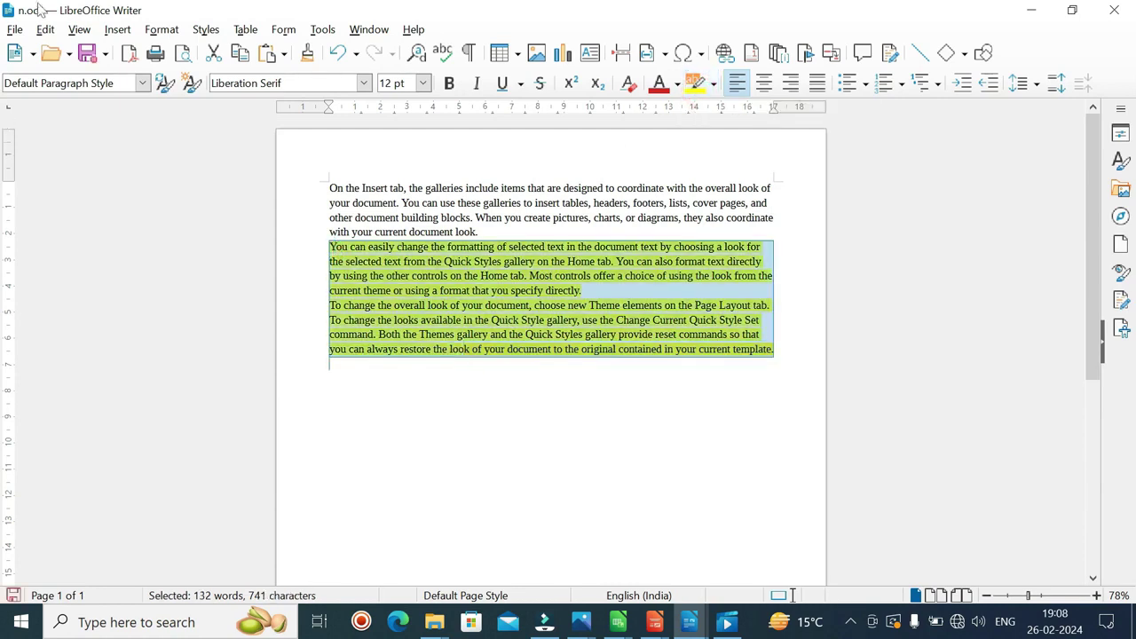
Save a third version of n.odt with the comment PP, and close the version manager.
click(14, 30)
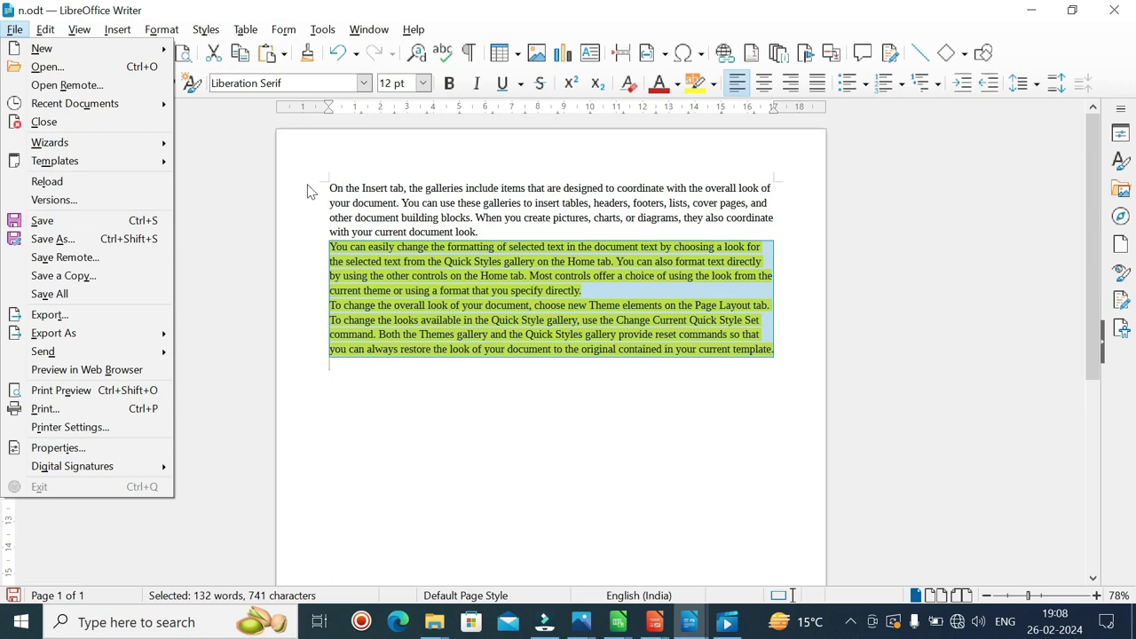
click(107, 202)
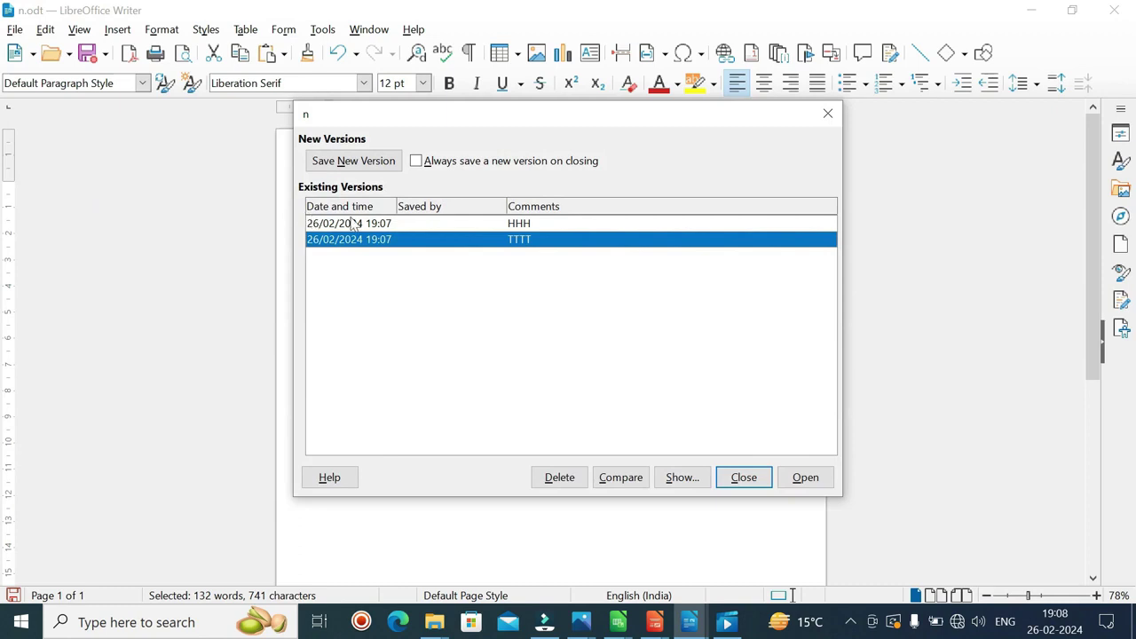
click(386, 165)
click(471, 266)
text(PP)
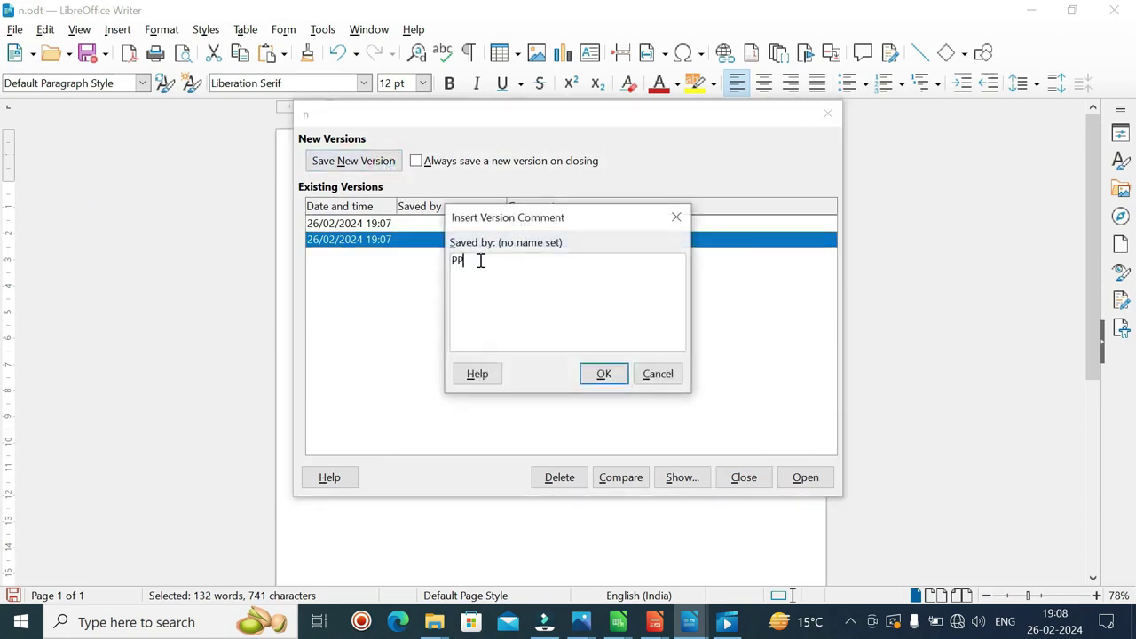
click(602, 374)
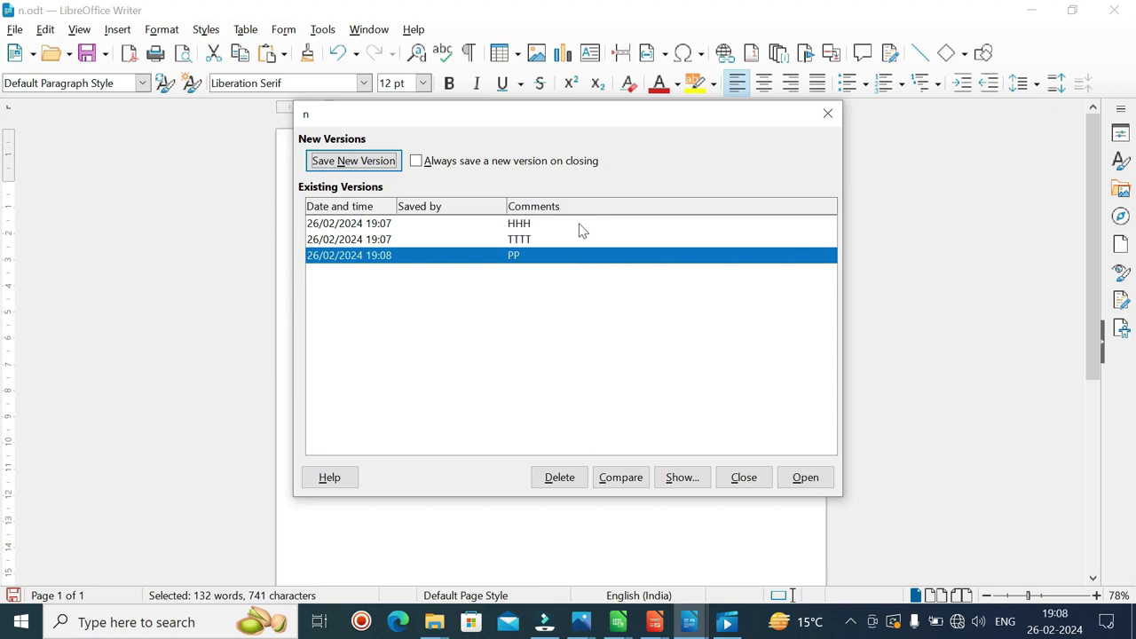
key(Escape)
Create a new text document containing a two-column Languages table: English, Mother tongue; French, Fluent (DELF 2010); Japanese, Fair.
click(14, 30)
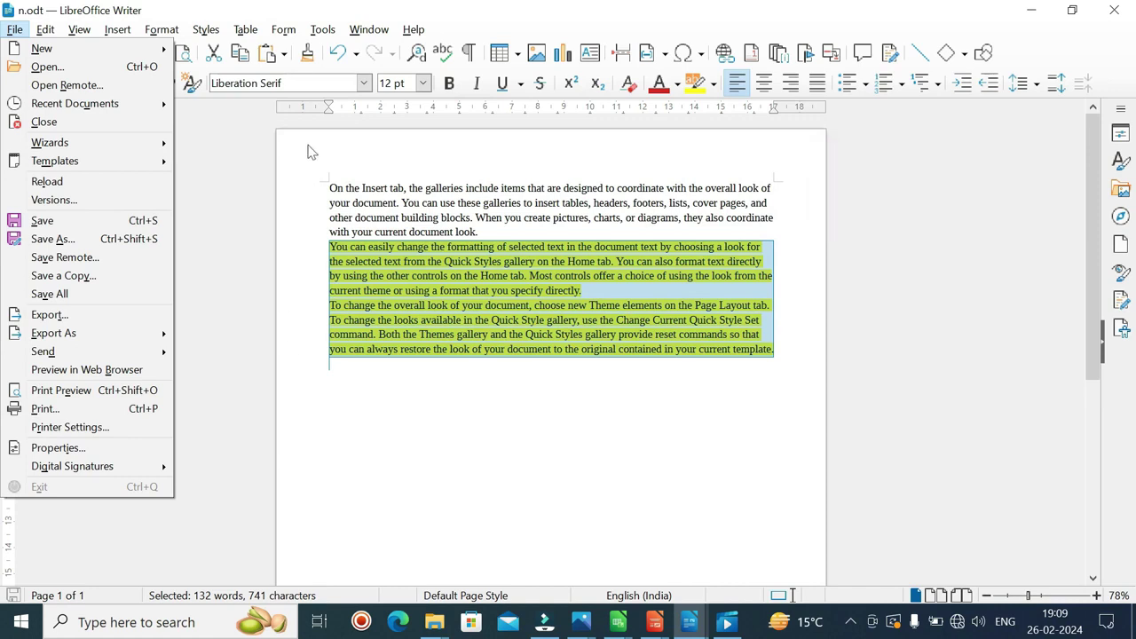
click(435, 154)
click(15, 55)
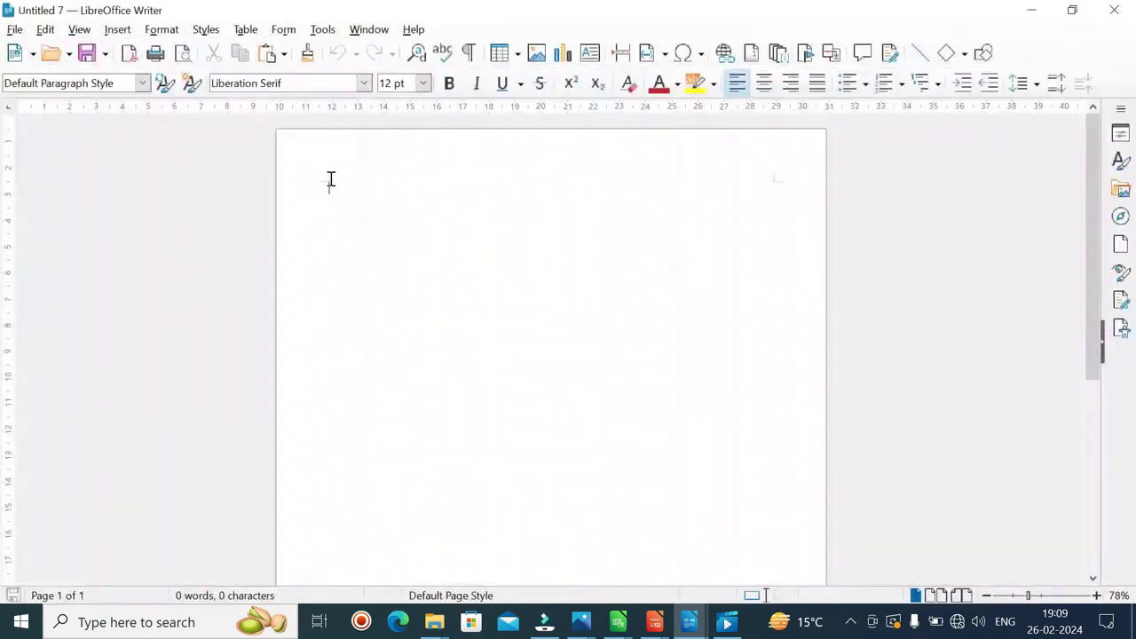
text(Languages	 English	Mother tongue French	Fluent (DELF 2010) Japanese	Fair)
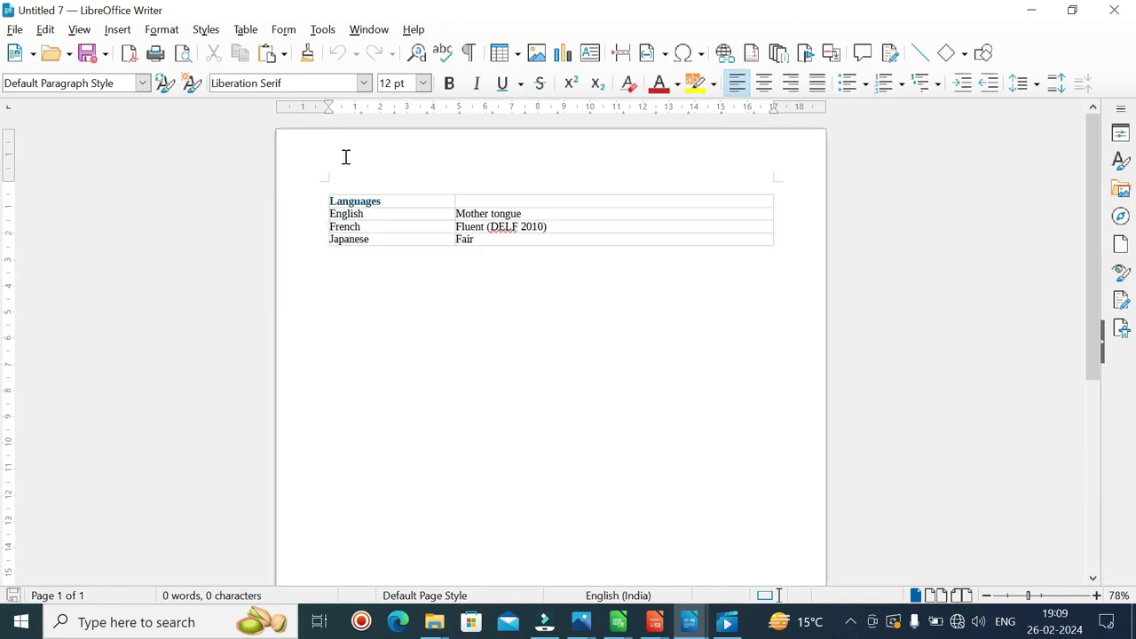
Save the new document in the Documents folder as Untitled 7 in ODF Text Document format.
click(15, 29)
click(39, 220)
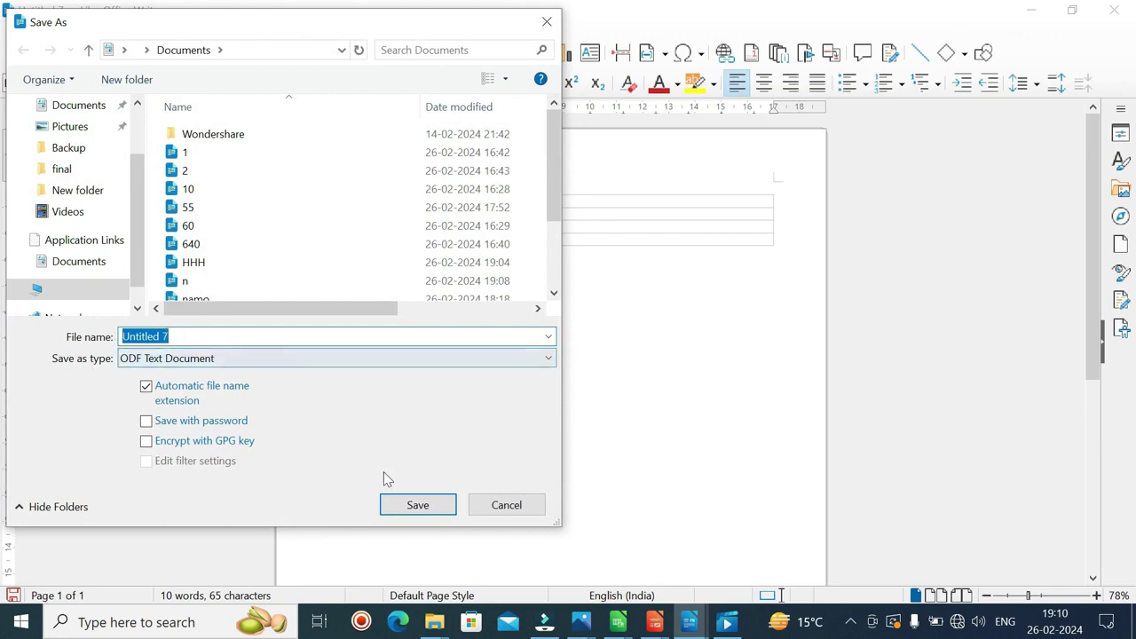
click(417, 504)
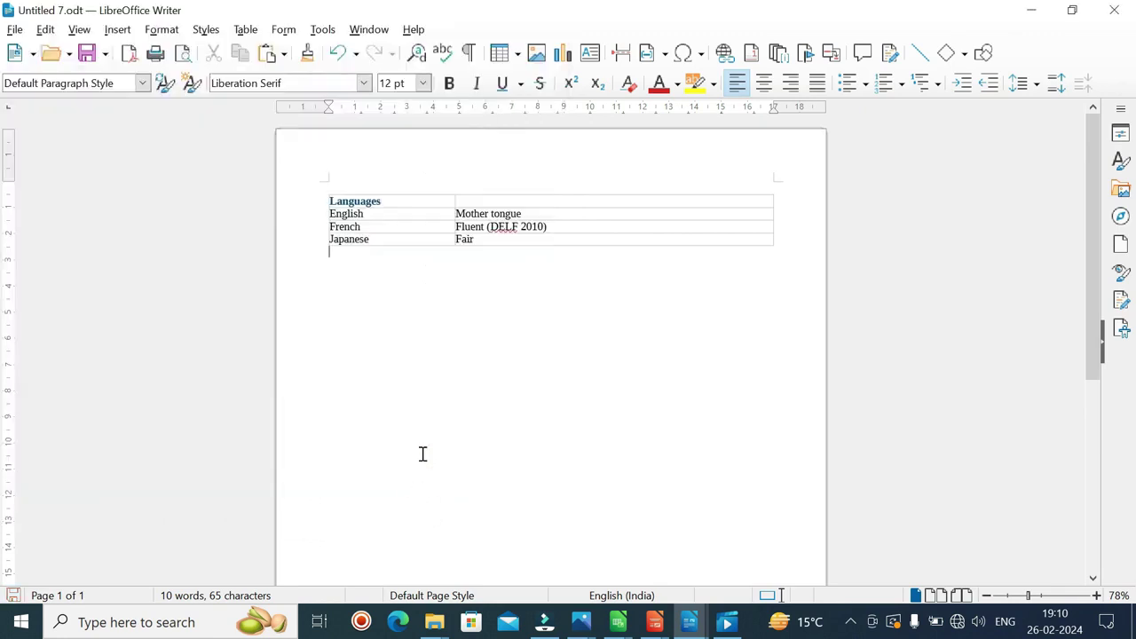
Delete the word Fair from the Japanese row of the Languages table.
click(15, 30)
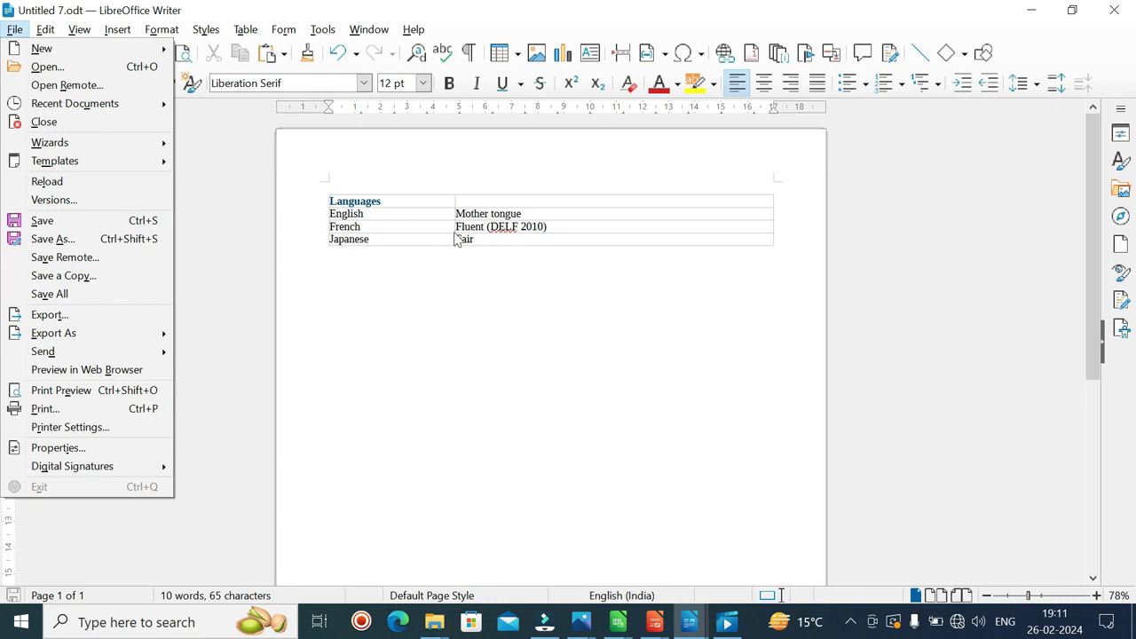
click(515, 240)
key(BackSpace)
key(BackSpace)
key(BackSpace)
key(BackSpace)
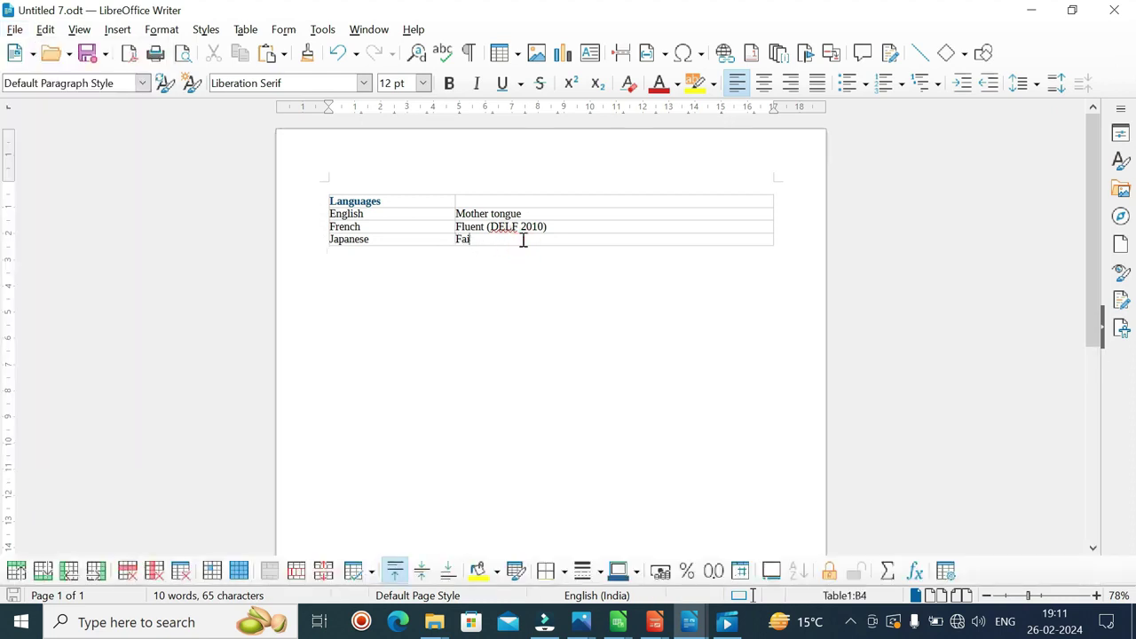
Save the edited document as a separate ODF text file named SSS in the Documents folder.
click(14, 30)
click(75, 239)
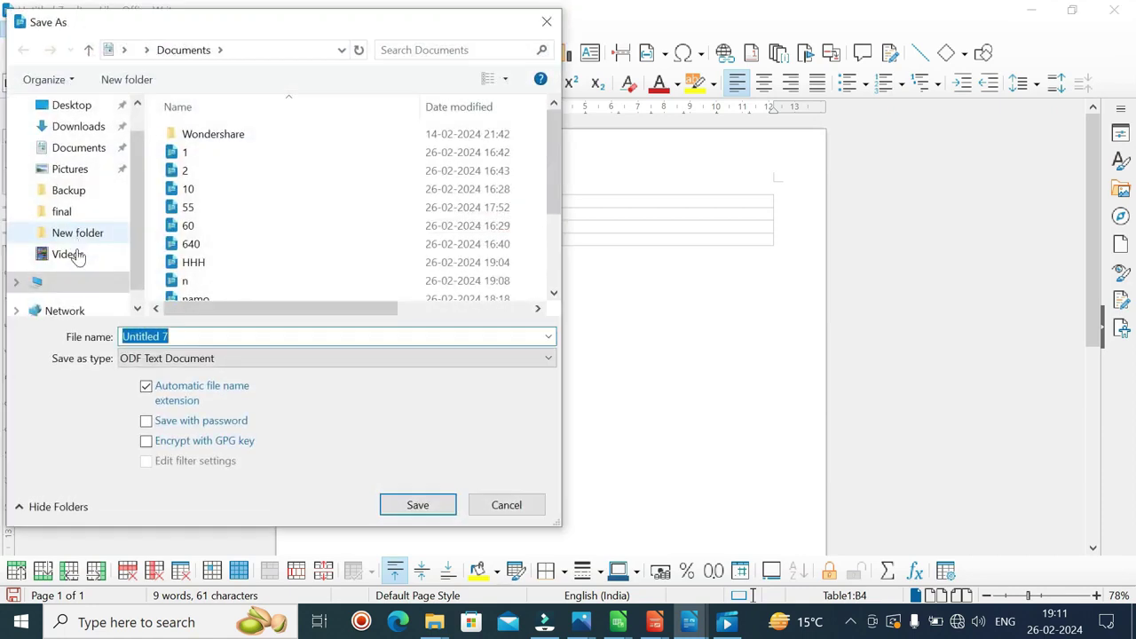
click(197, 337)
key(BackSpace)
key(BackSpace)
key(BackSpace)
key(BackSpace)
key(BackSpace)
key(BackSpace)
key(BackSpace)
key(BackSpace)
key(BackSpace)
key(BackSpace)
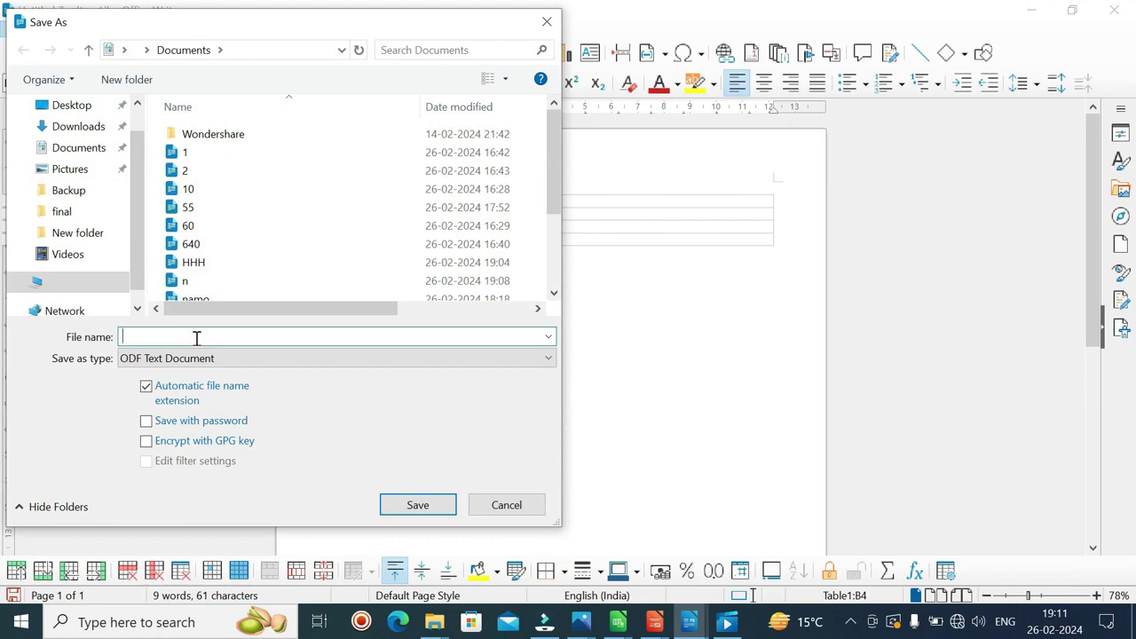
text(SSS)
click(430, 504)
Save all open documents, naming the unsaved spreadsheet GGG in the Documents folder.
click(15, 30)
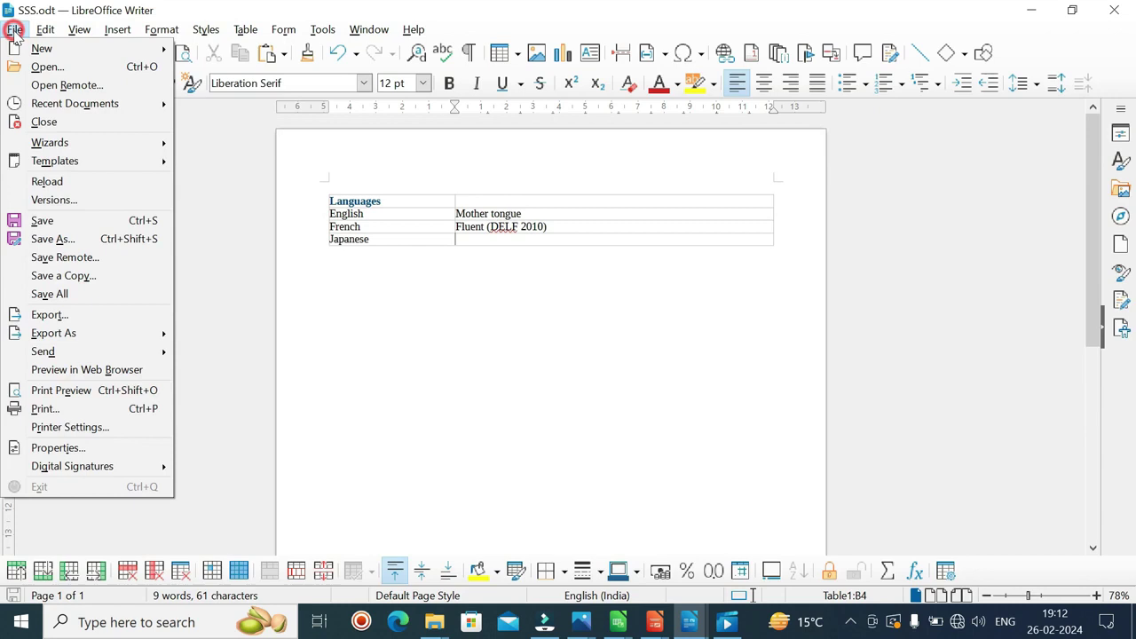
mouse_move(116, 103)
click(78, 297)
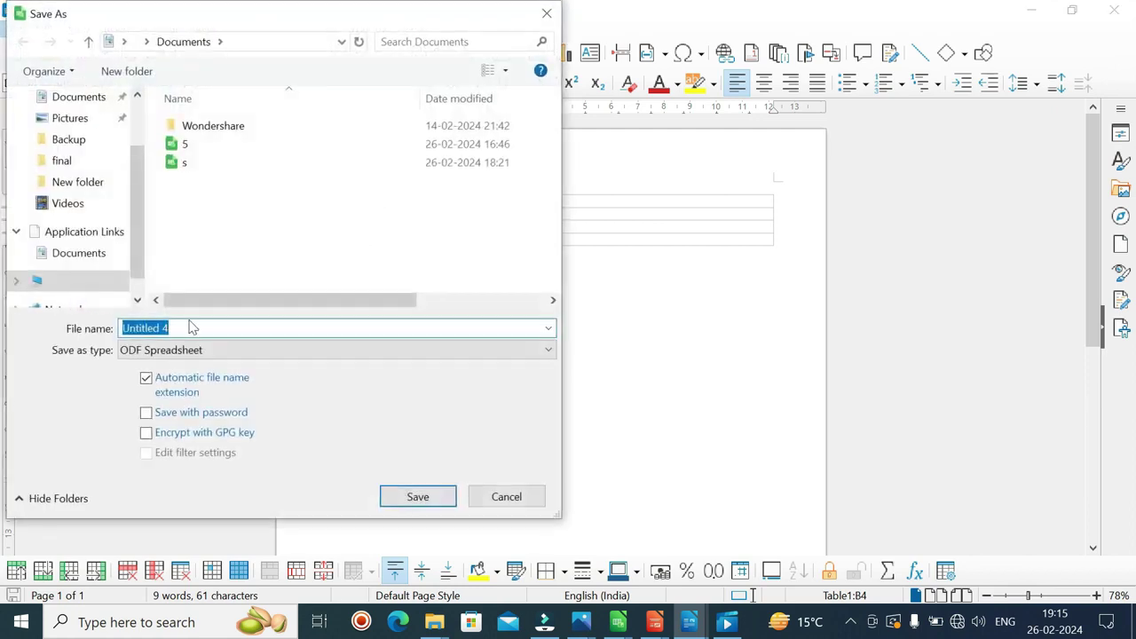
key(BackSpace)
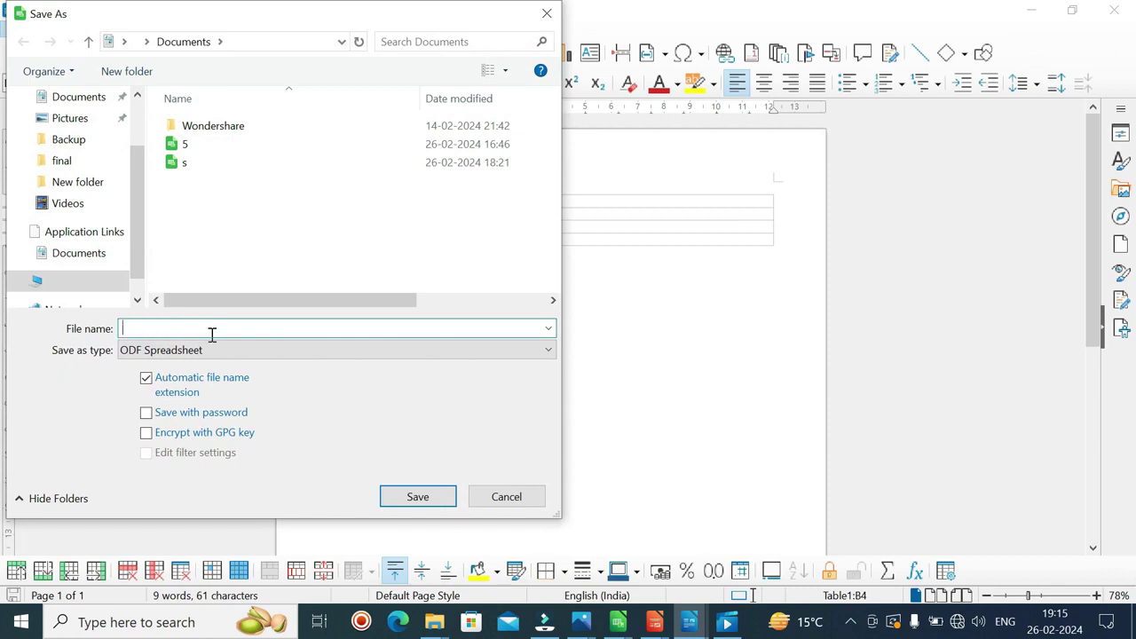
text(GGG)
click(418, 497)
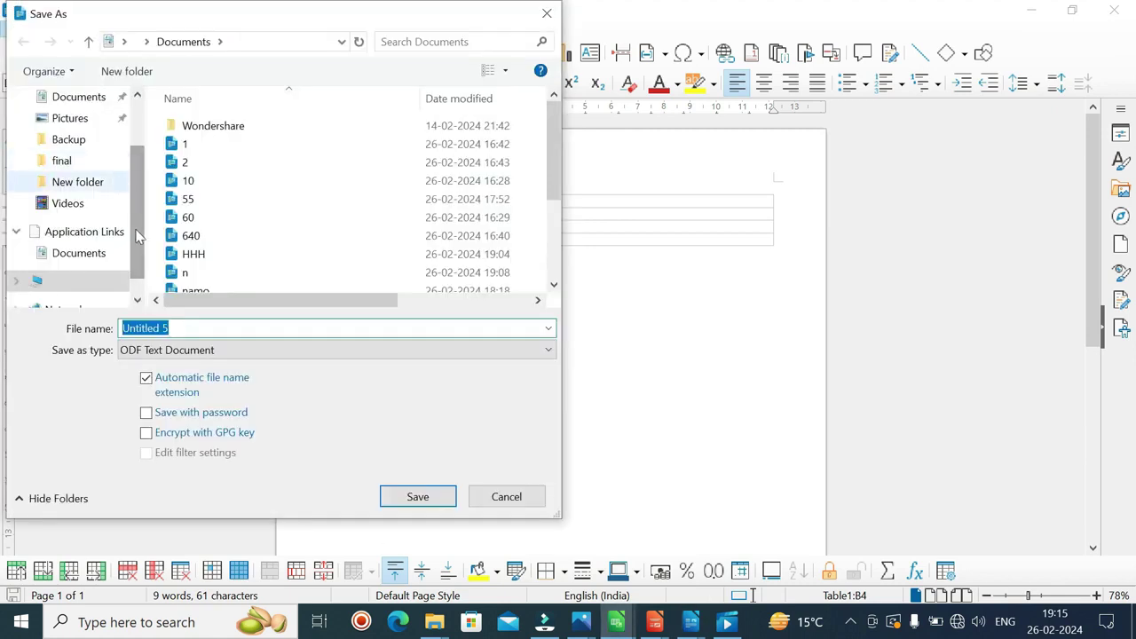
Name the remaining unsaved text document 67 and save it as an ODF text document in the Documents folder.
click(212, 326)
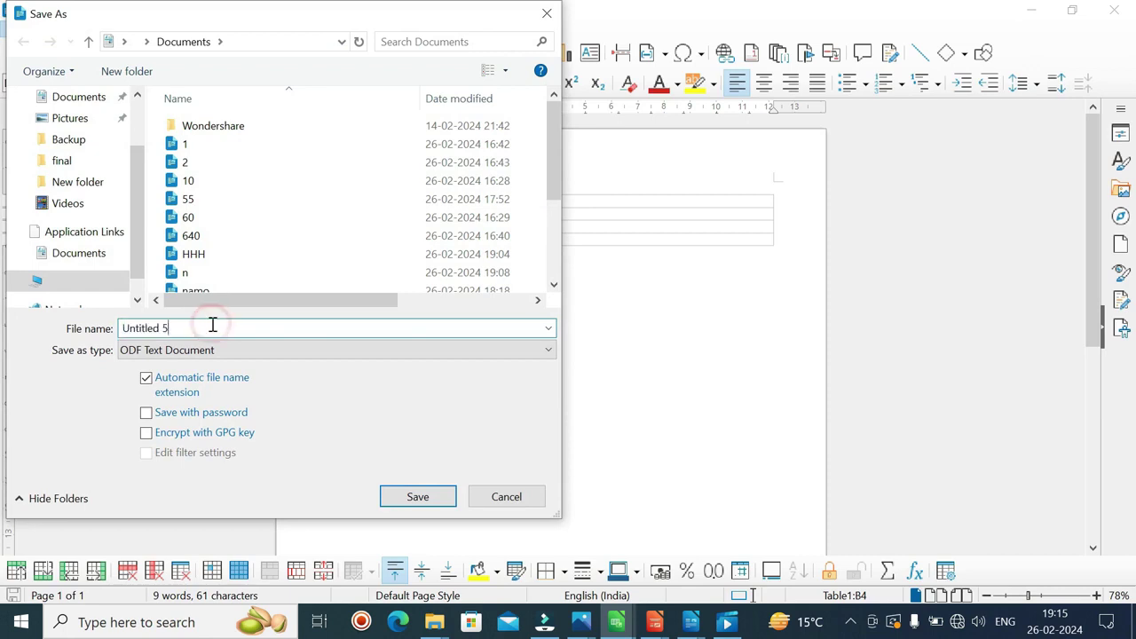
key(BackSpace)
key(BackSpace)
key(BackSpace)
key(BackSpace)
key(BackSpace)
key(BackSpace)
key(BackSpace)
key(BackSpace)
key(BackSpace)
key(BackSpace)
text(67)
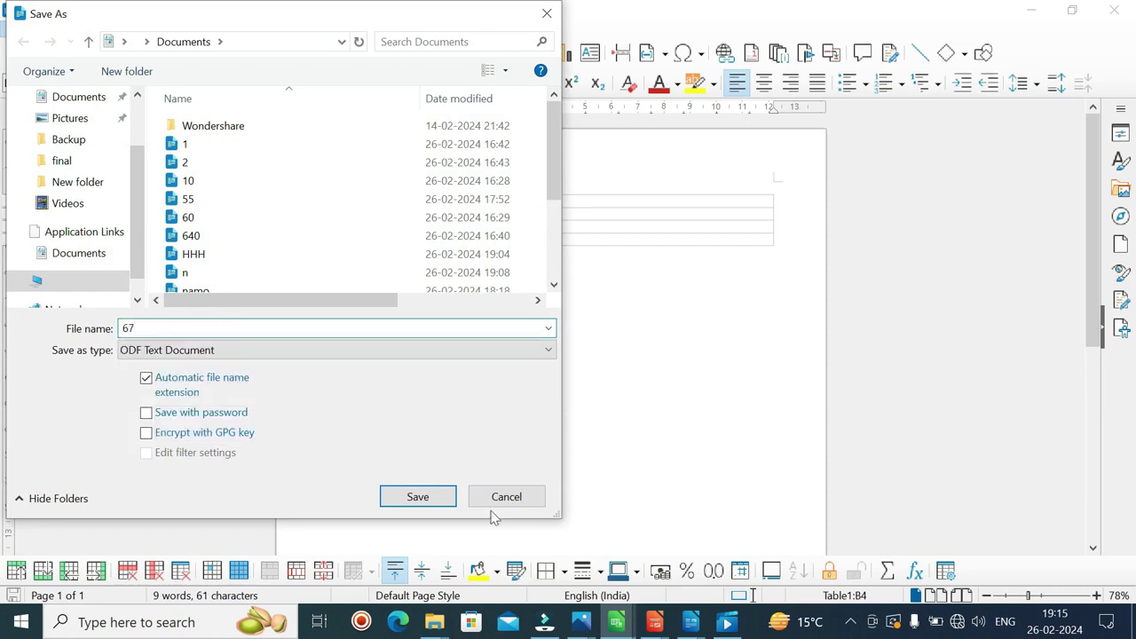
click(434, 499)
click(430, 499)
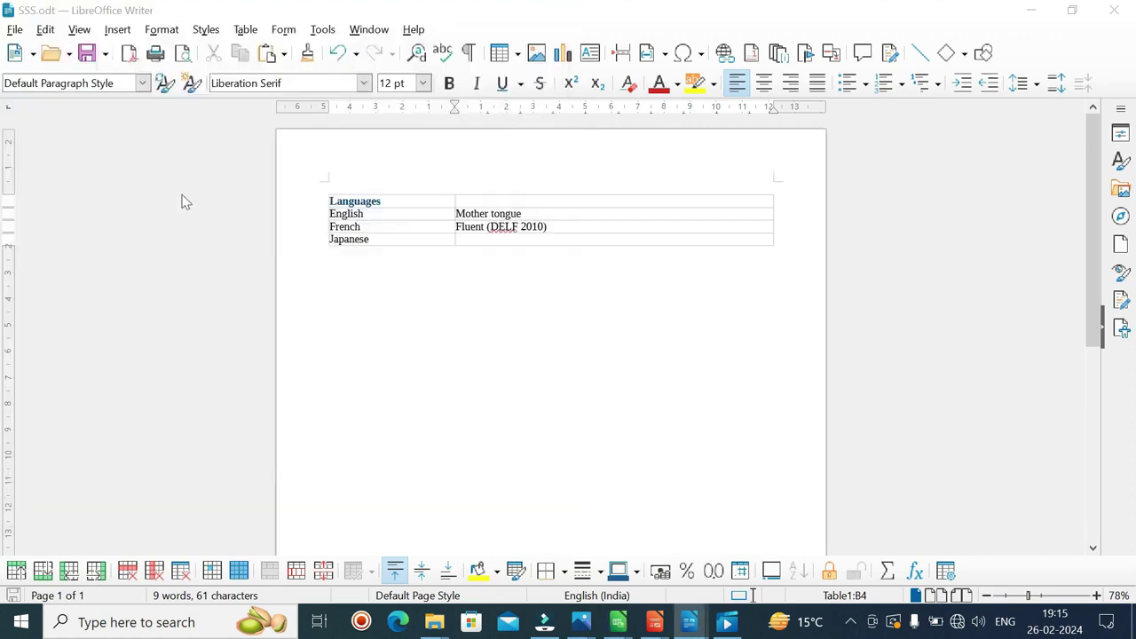
Check the list of recent documents for the newly saved files, and close it without opening any.
click(15, 30)
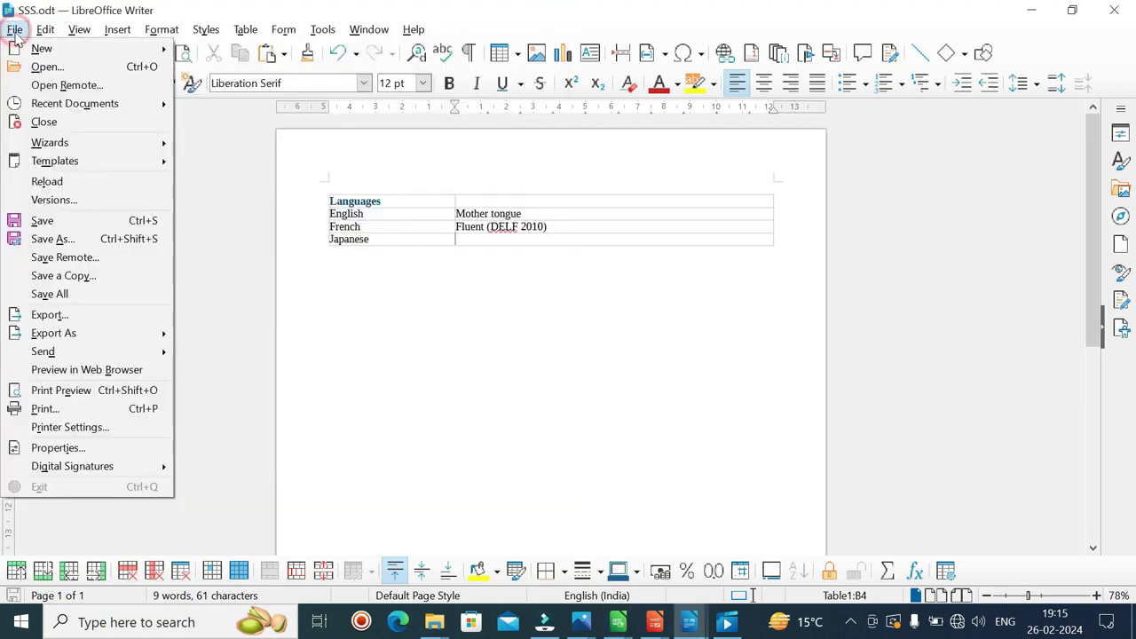
click(28, 97)
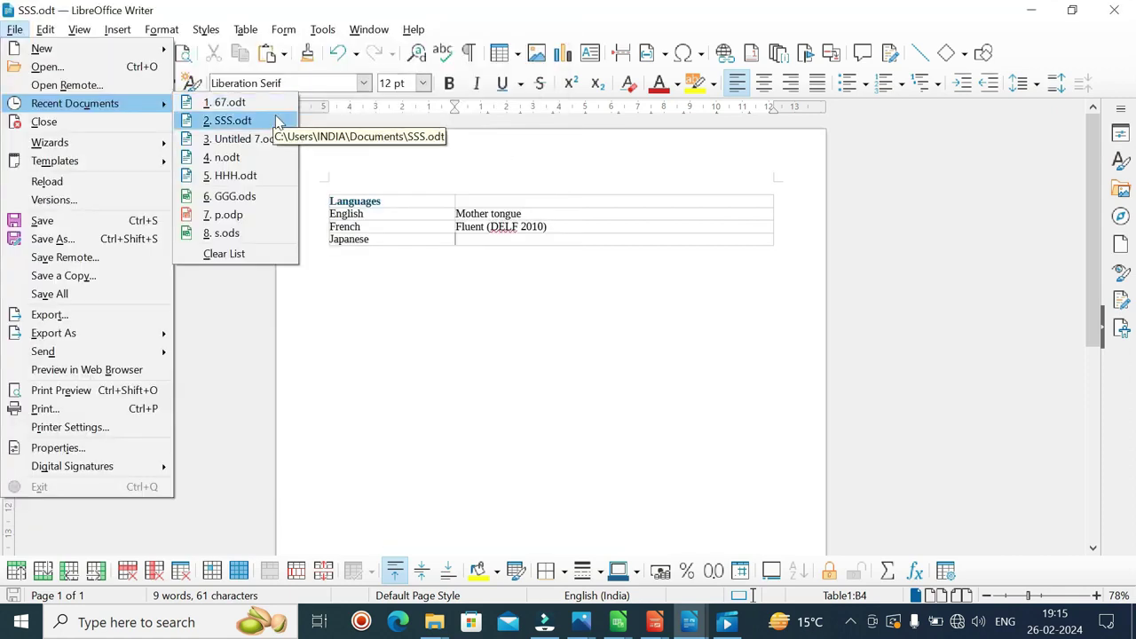
click(290, 328)
Start exporting SSS.odt under the file name JJJ, with the Desktop as destination folder.
click(15, 29)
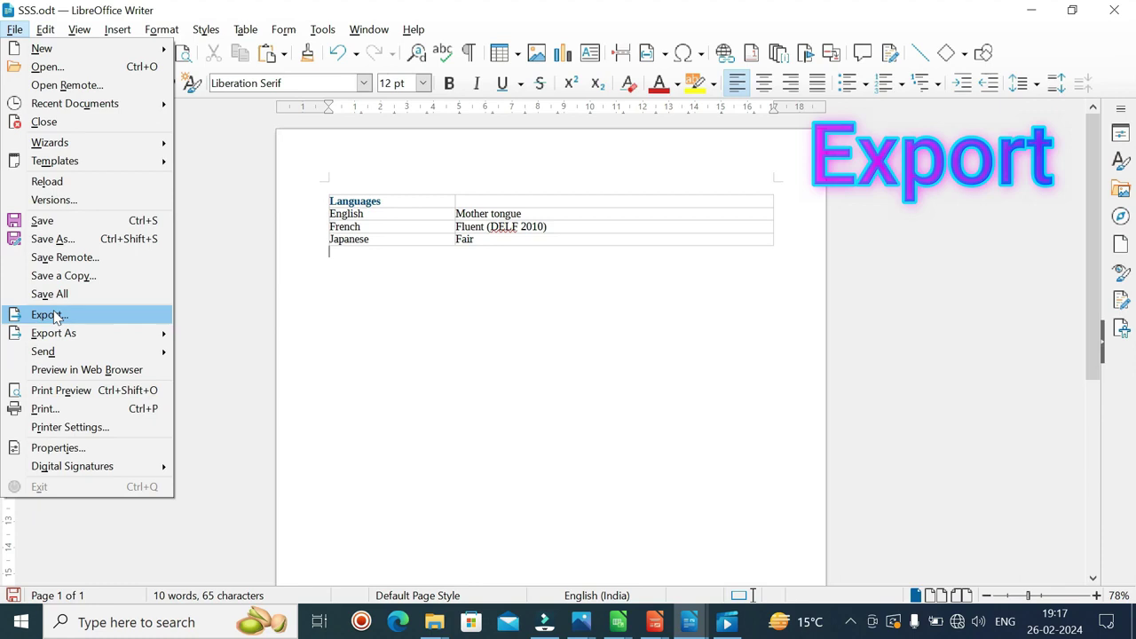
click(52, 313)
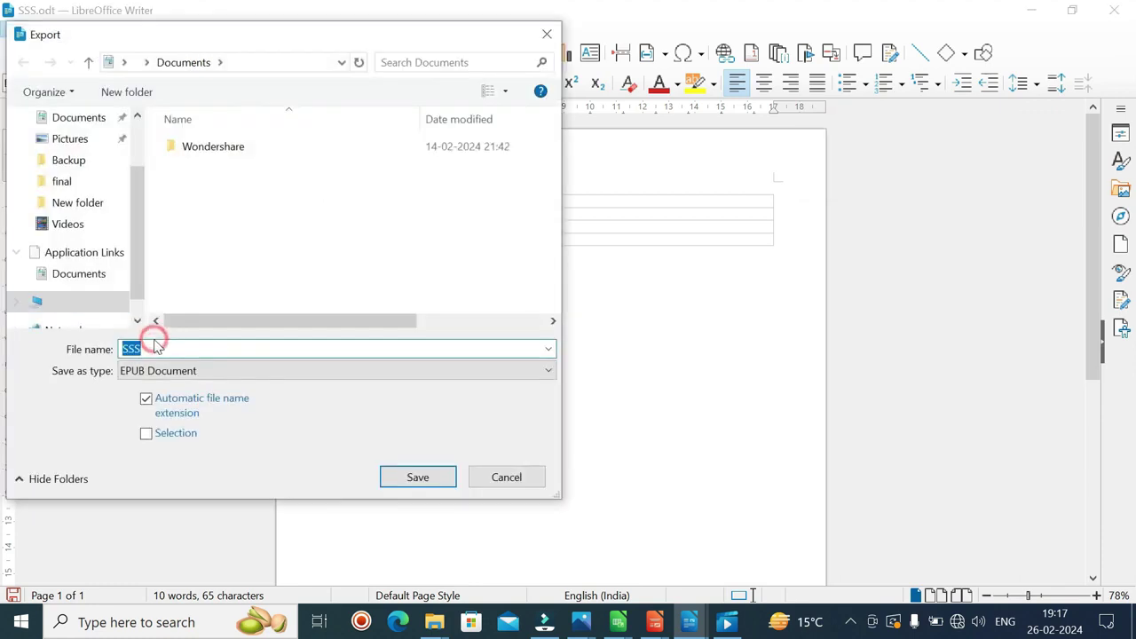
text(JJJ)
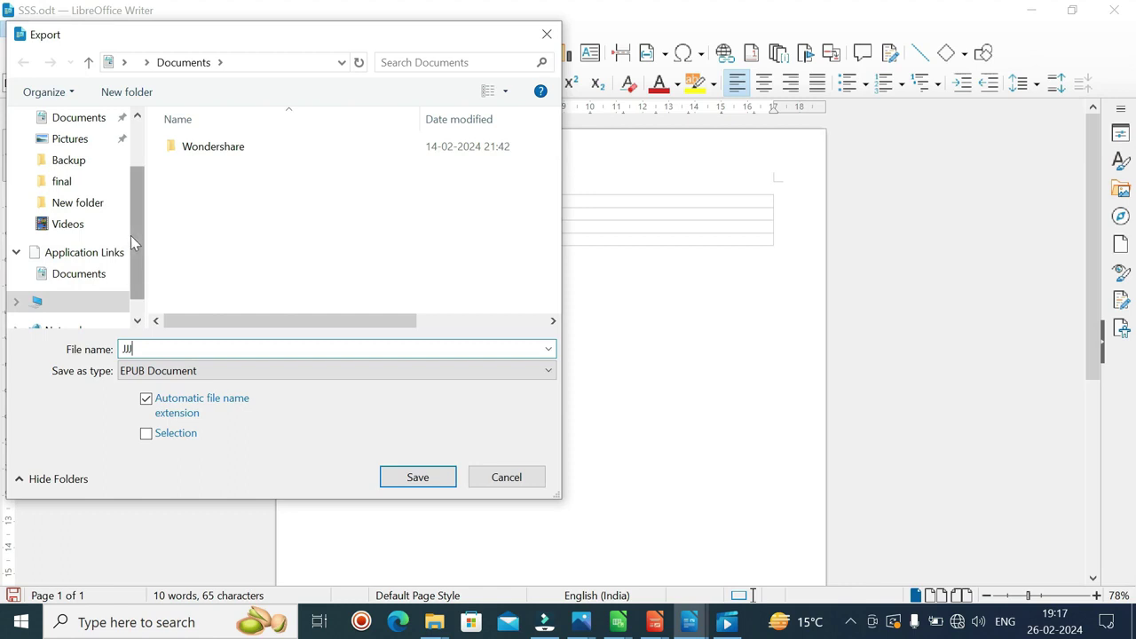
scroll(133, 241, up, 2)
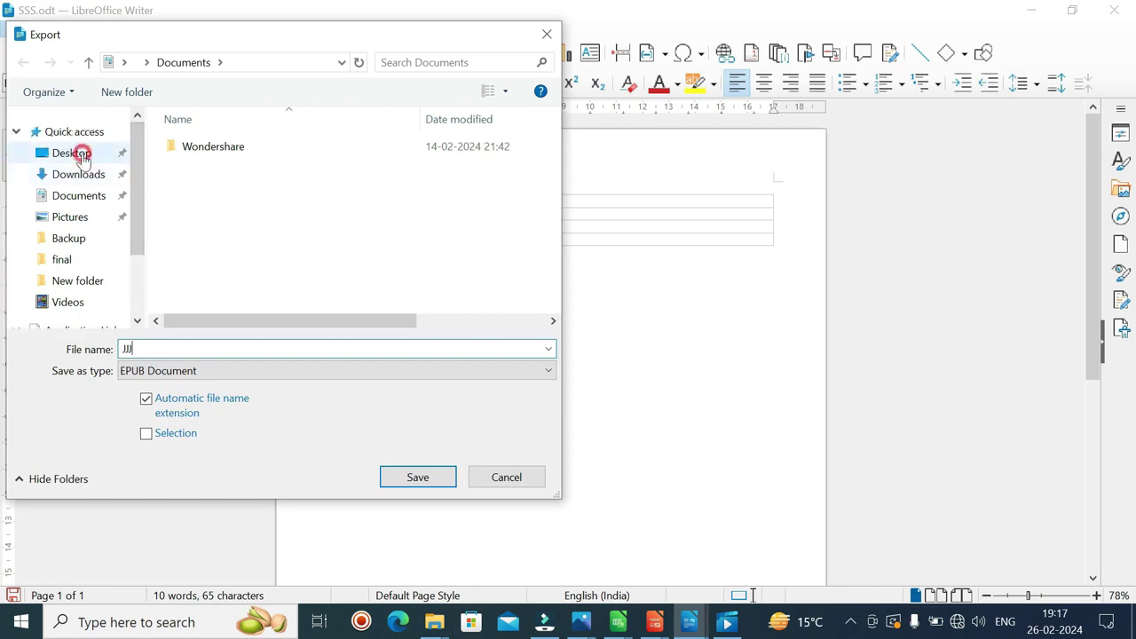
click(80, 155)
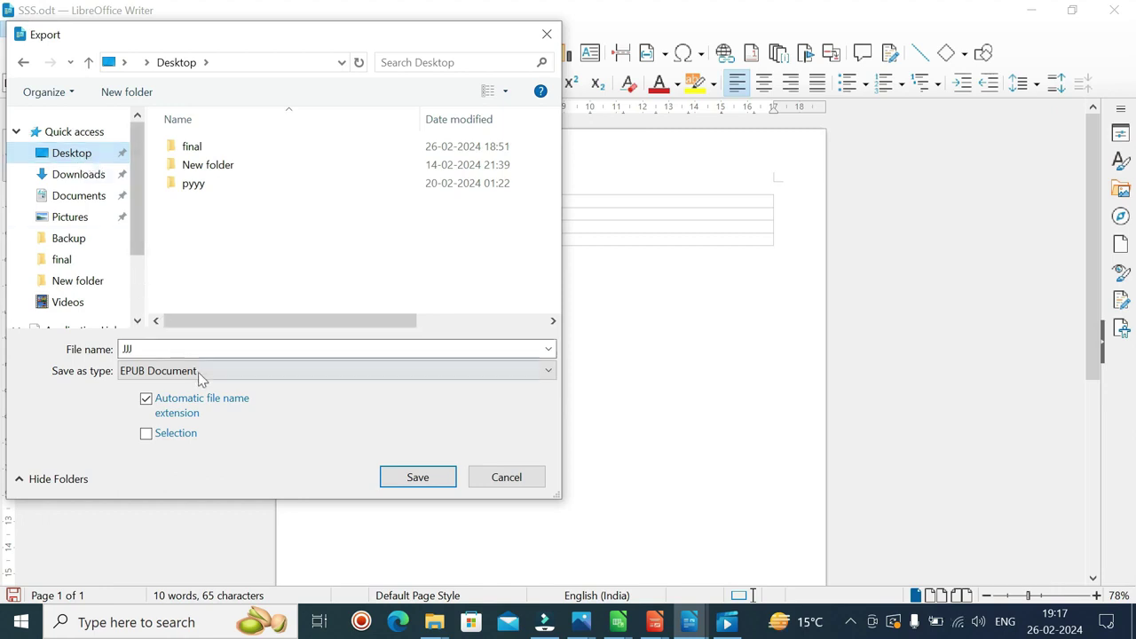
Choose PDF - Portable Document Format as the export type, and export all pages with the default PDF options.
scroll(201, 372, down, 1)
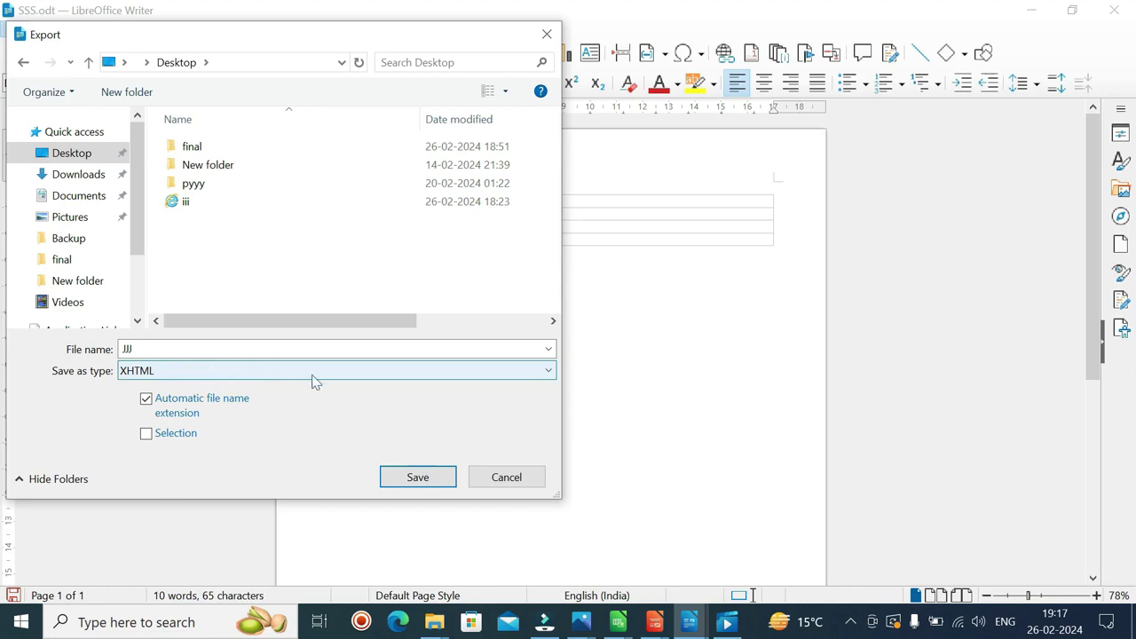
click(551, 378)
click(238, 404)
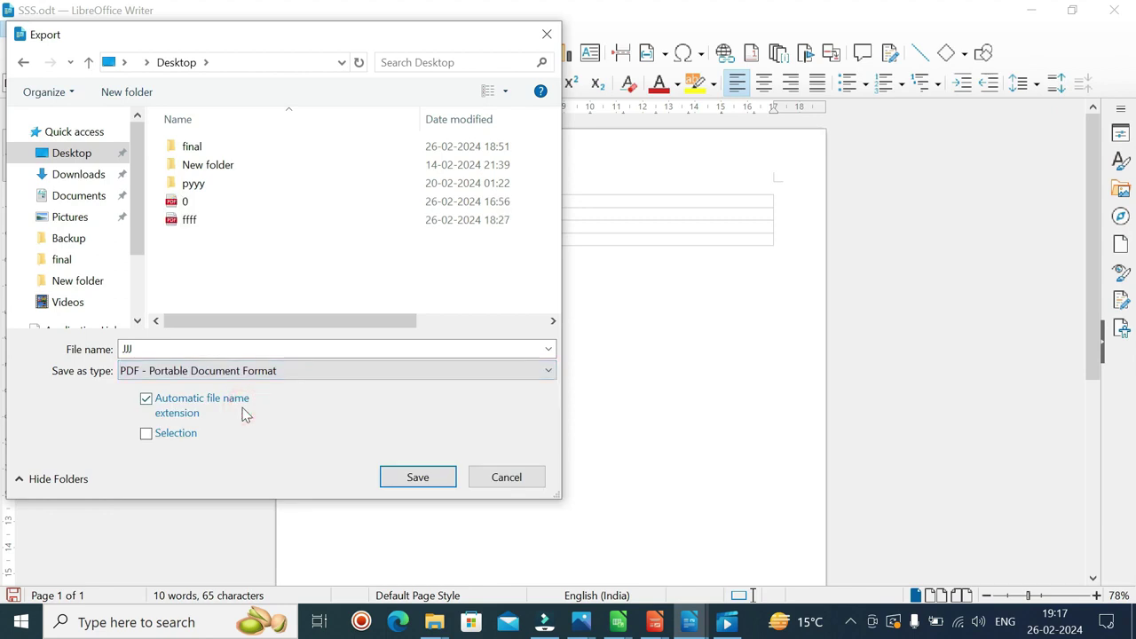
click(391, 479)
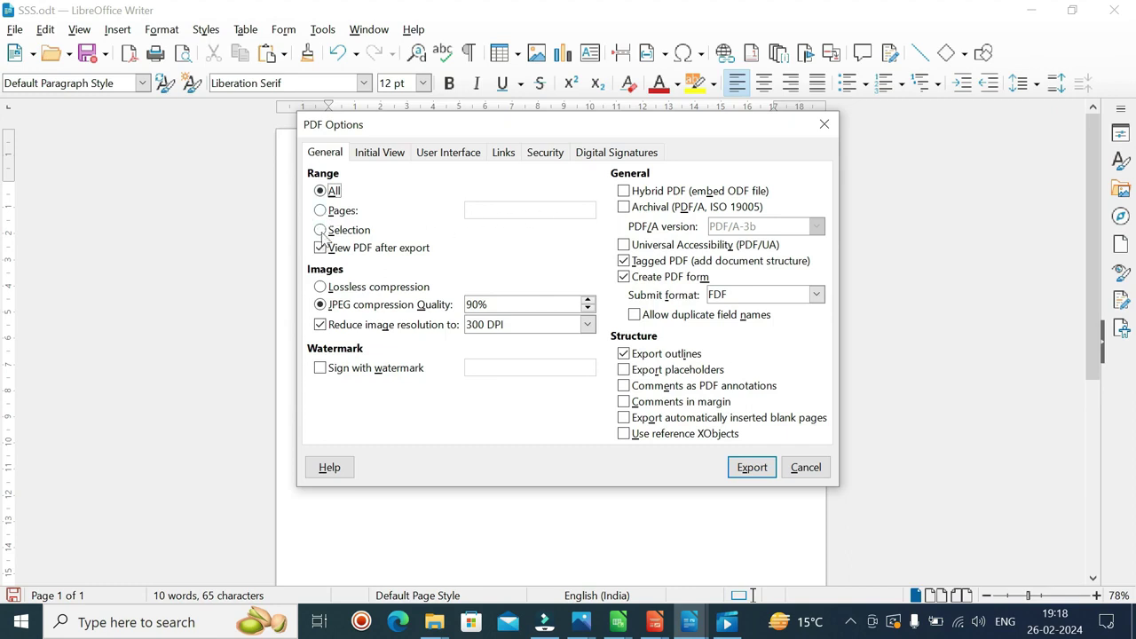
drag(459, 125, 655, 159)
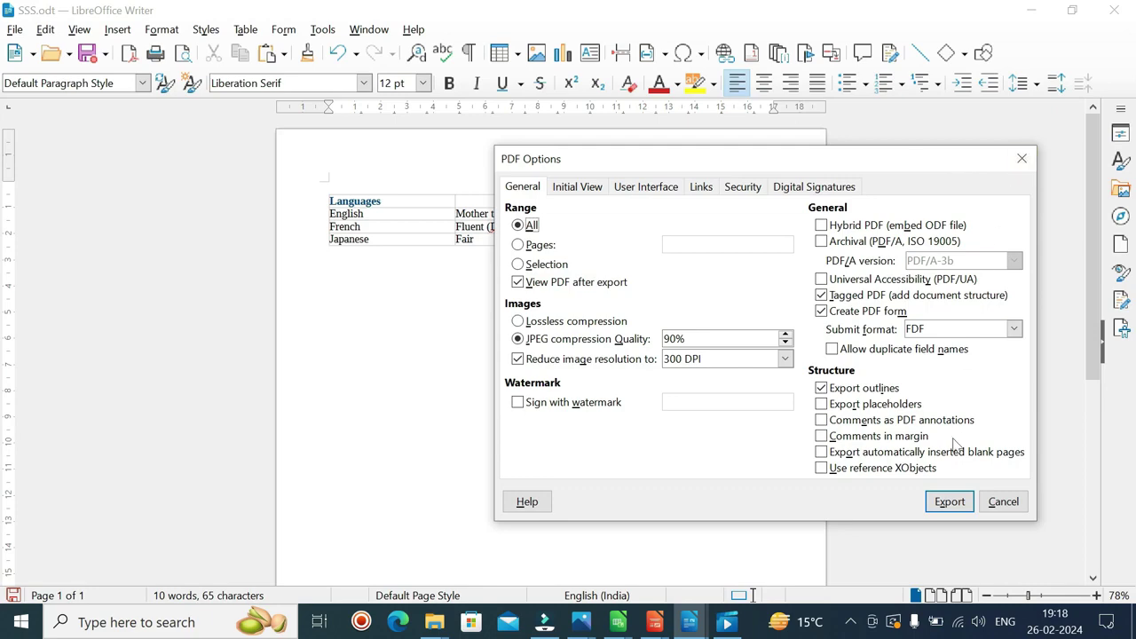
click(957, 505)
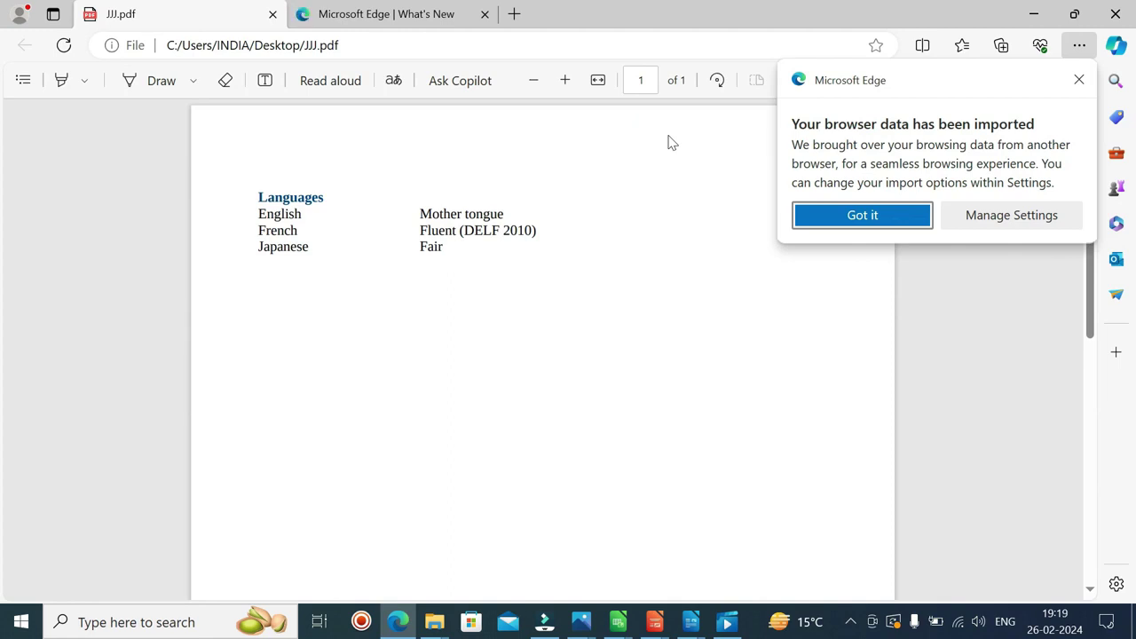
Minimise the PDF viewer to show the desktop, and open the exported JJJ PDF from there.
click(1032, 12)
click(1030, 9)
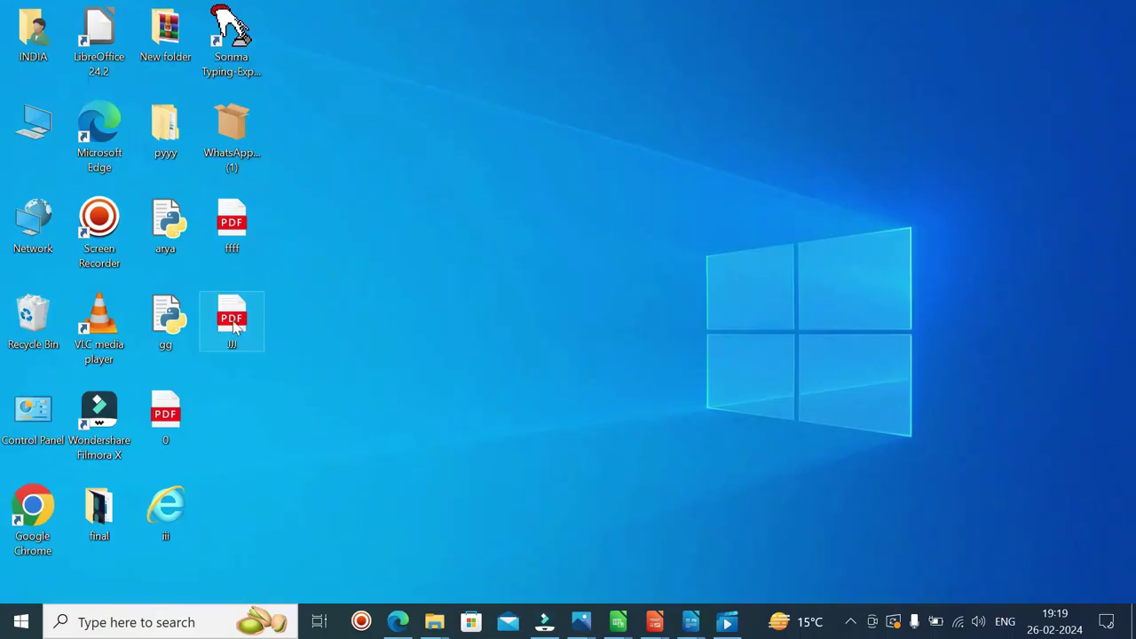
right_click(234, 326)
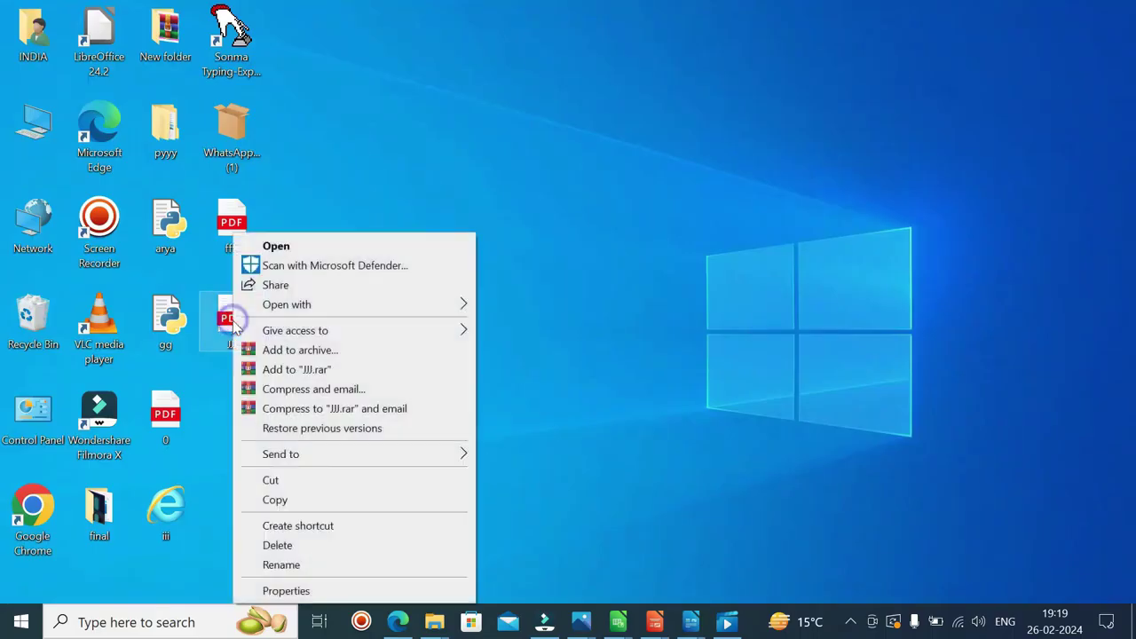
click(314, 242)
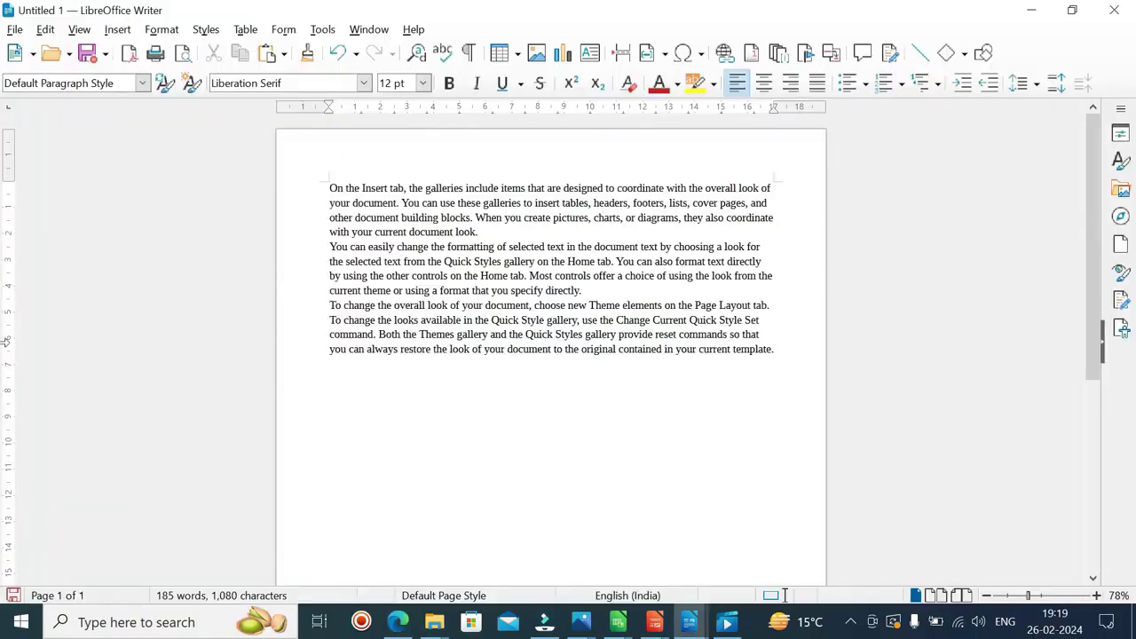
Start a direct PDF export of the document to the Desktop under the file name II, and cancel it.
click(1034, 14)
click(13, 30)
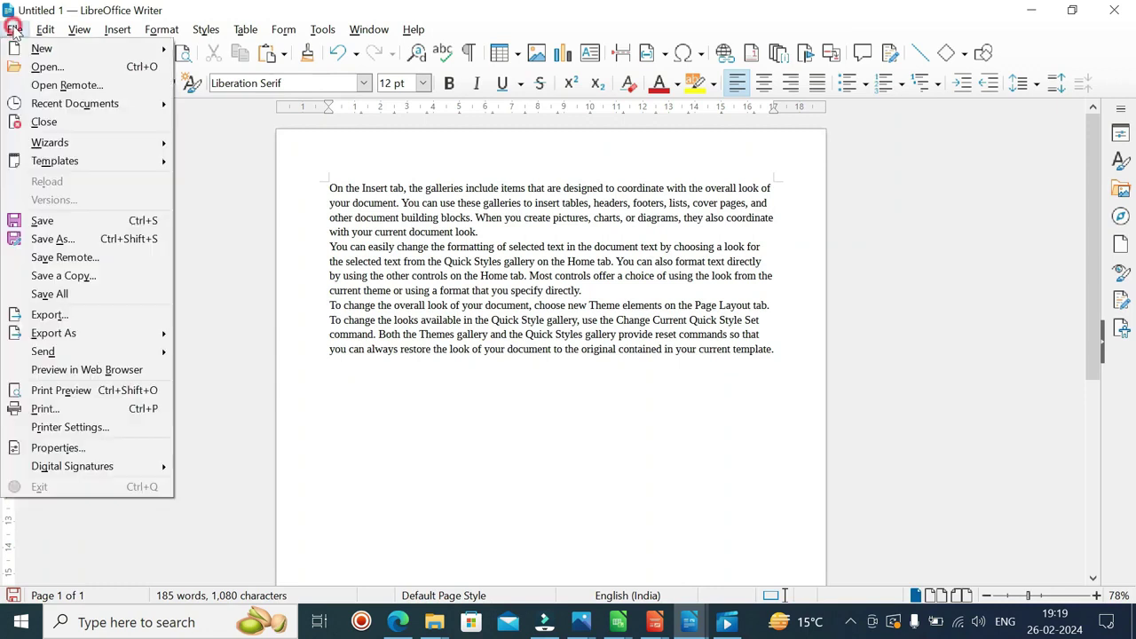
mouse_move(71, 333)
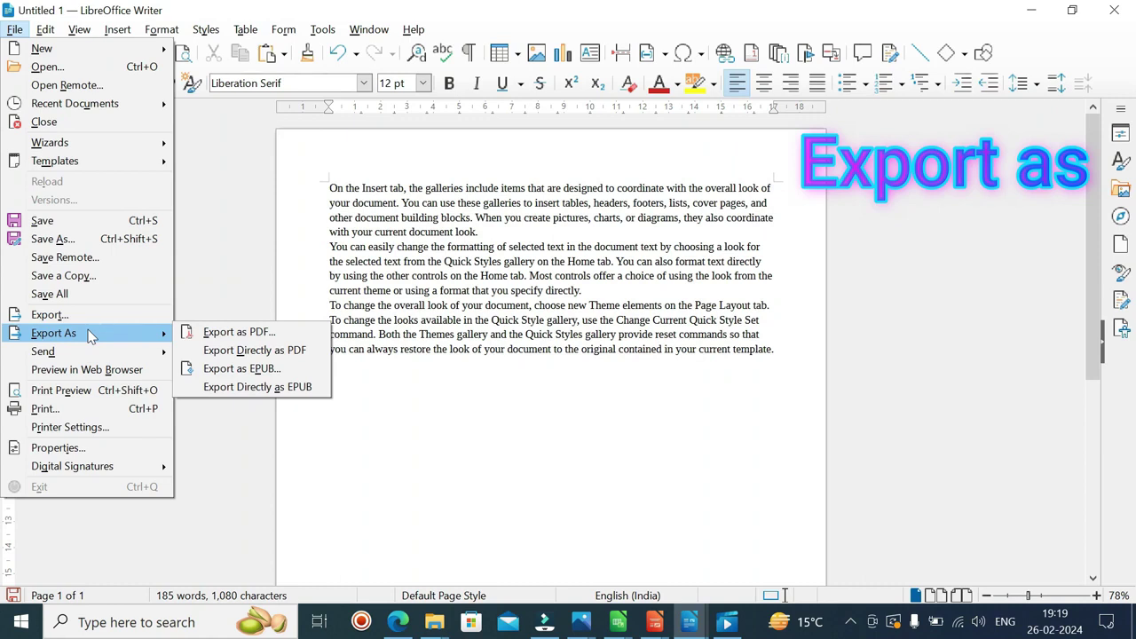
click(272, 353)
click(240, 350)
key(ctrl+a)
text(ii)
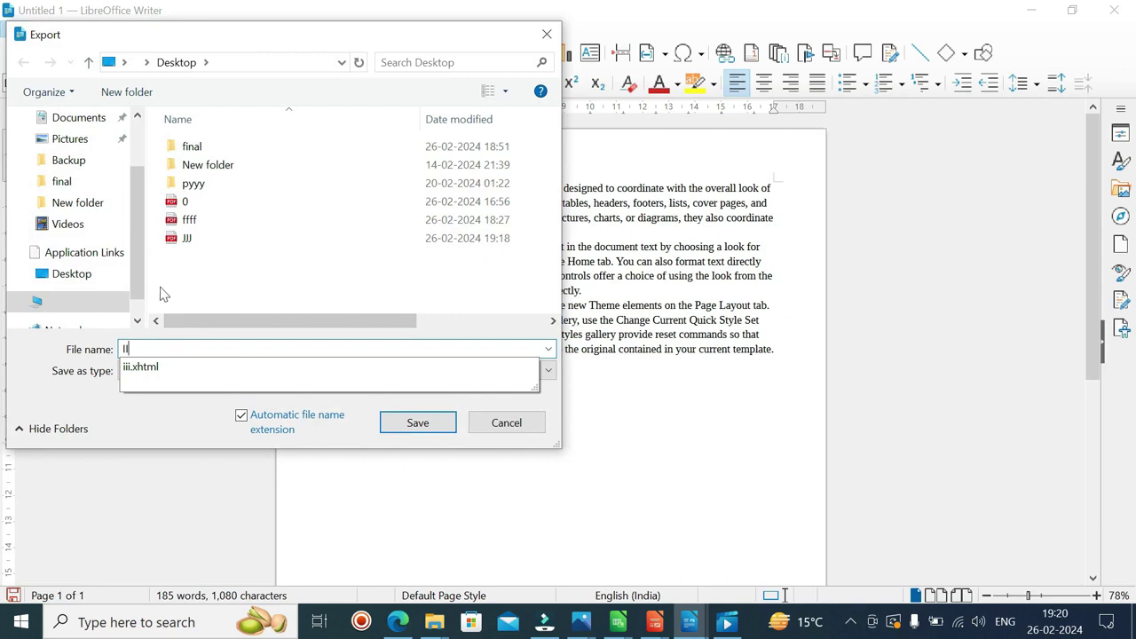
click(75, 275)
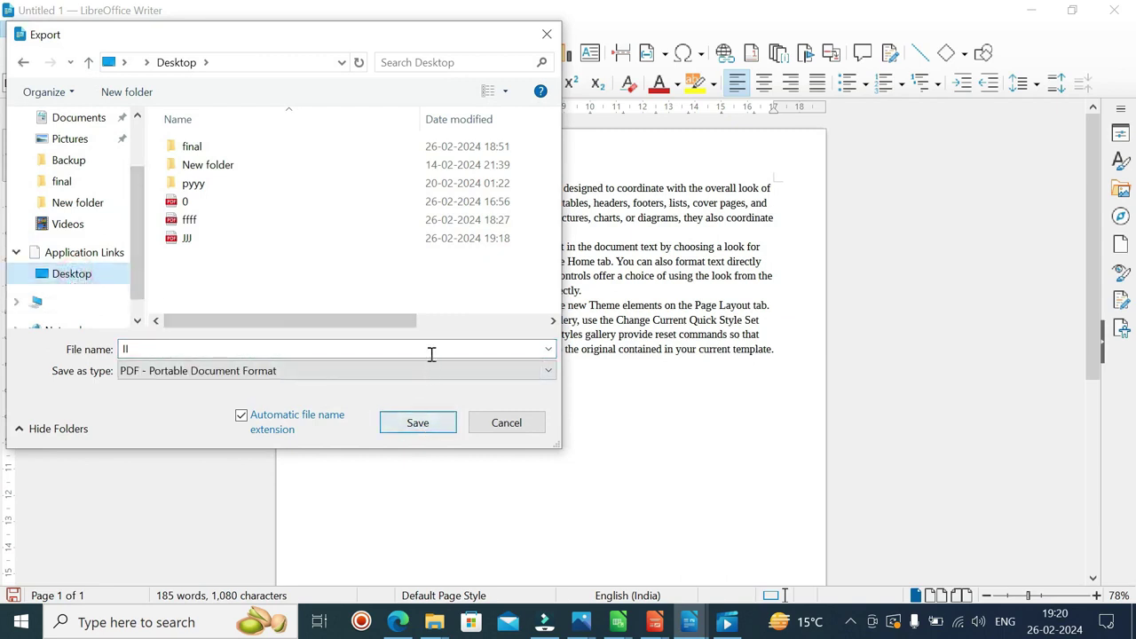
click(557, 35)
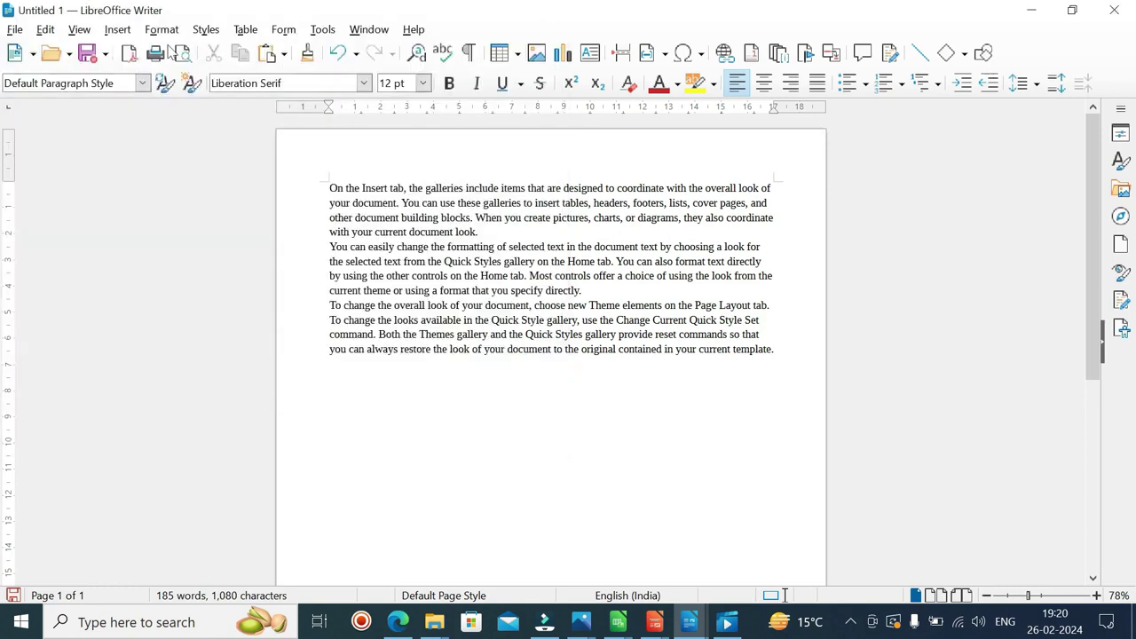
Check the available commands for sending the document, without sending it.
click(15, 29)
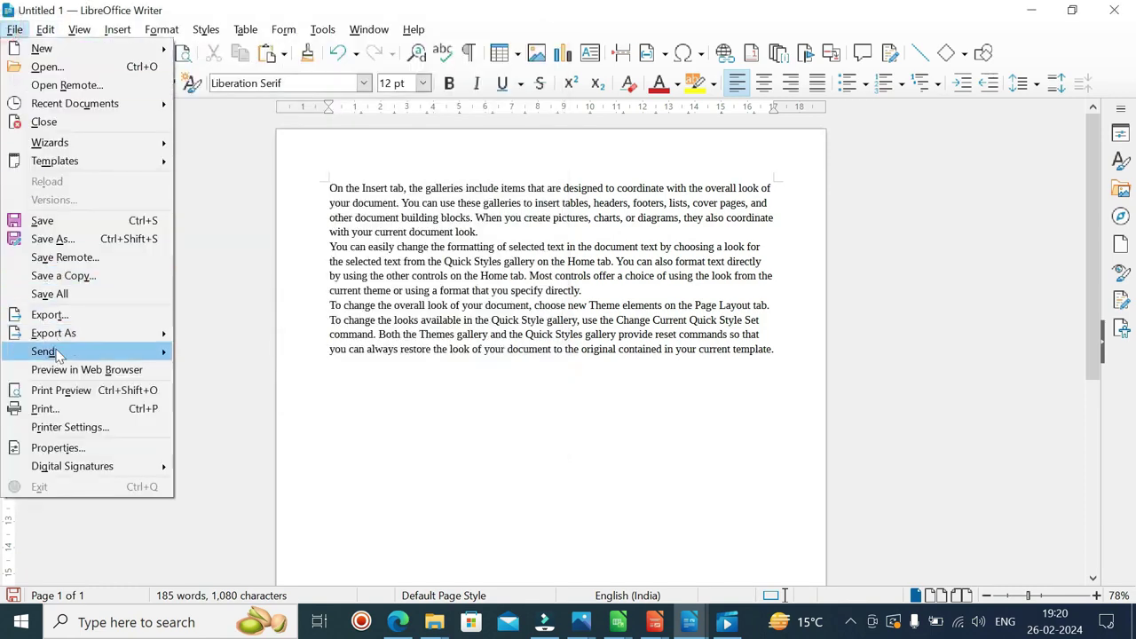
mouse_move(55, 353)
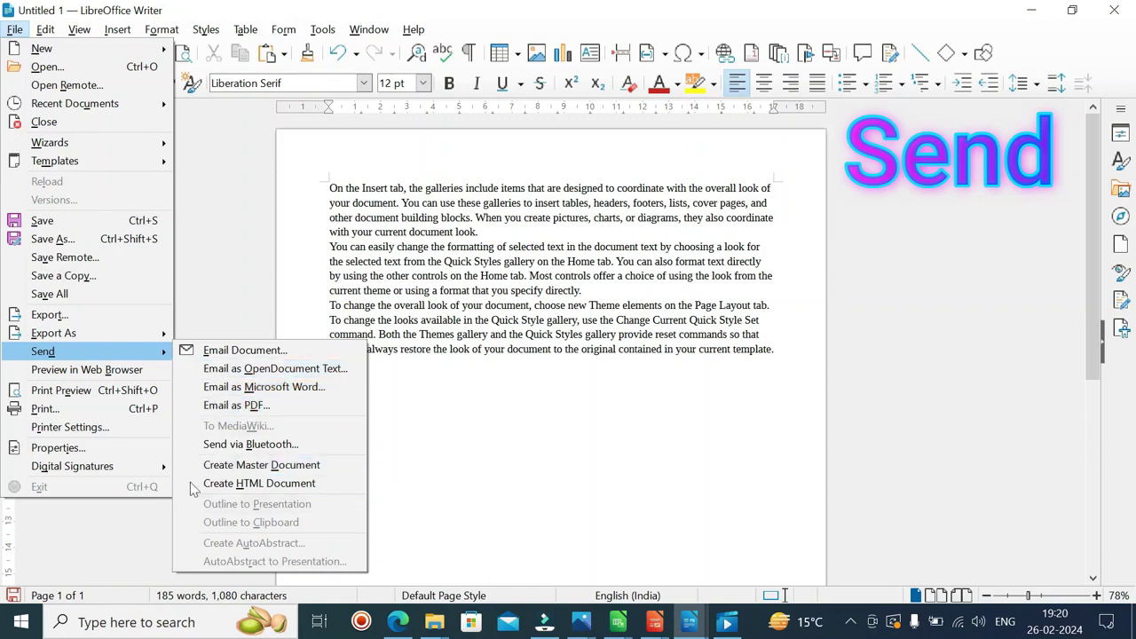
click(223, 302)
Preview the document in the web browser, and return to Writer to show its print preview.
click(14, 30)
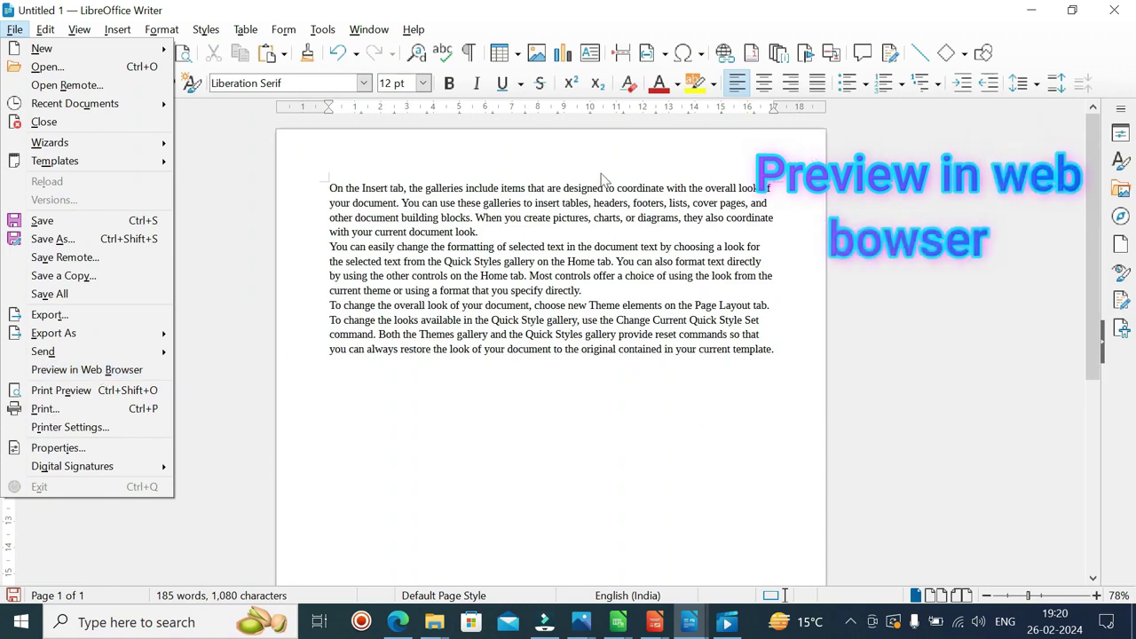
click(105, 371)
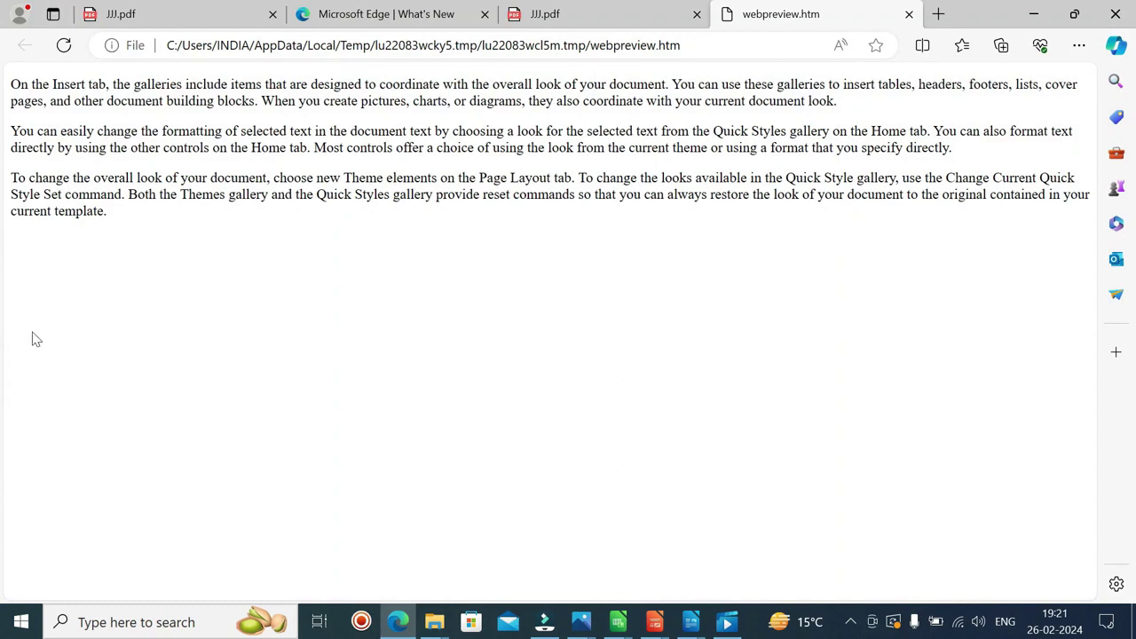
key(alt+Tab)
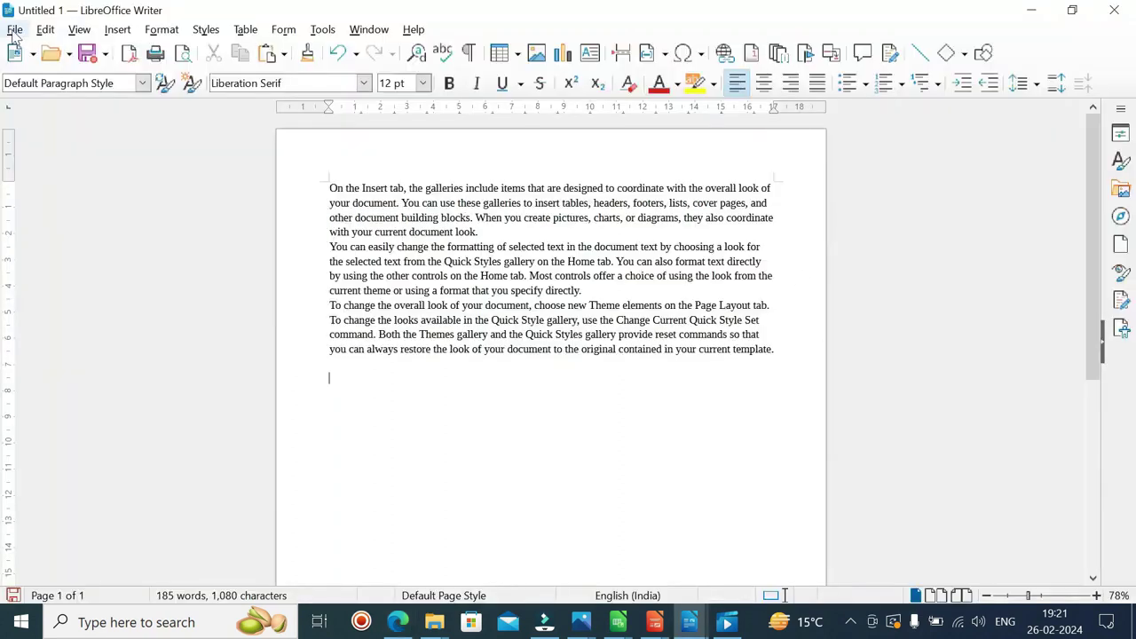
click(14, 31)
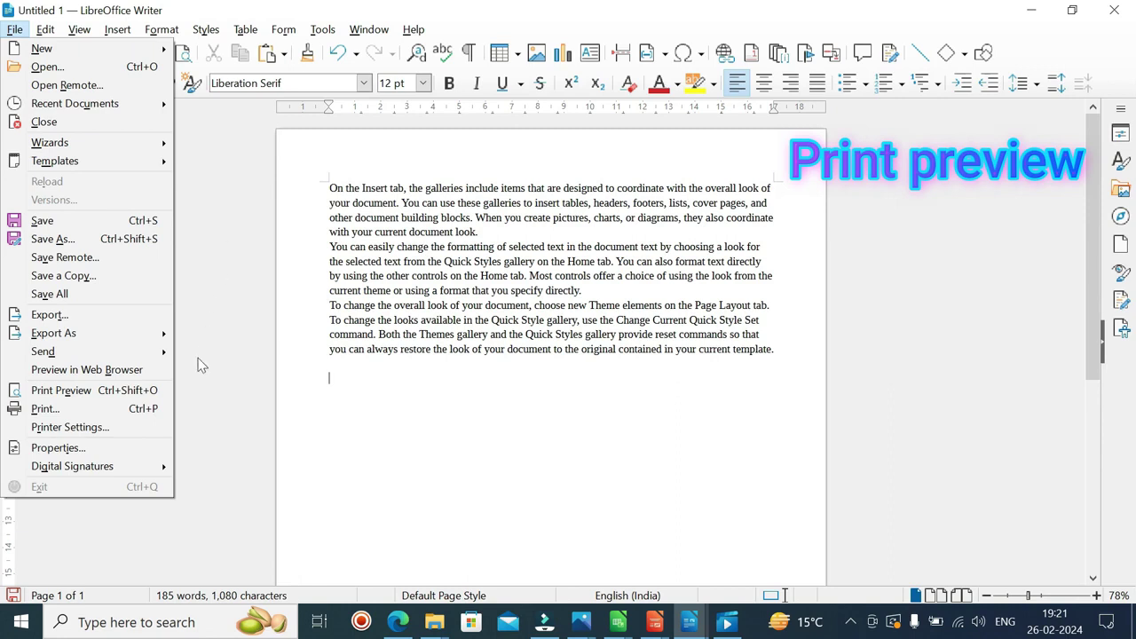
click(71, 391)
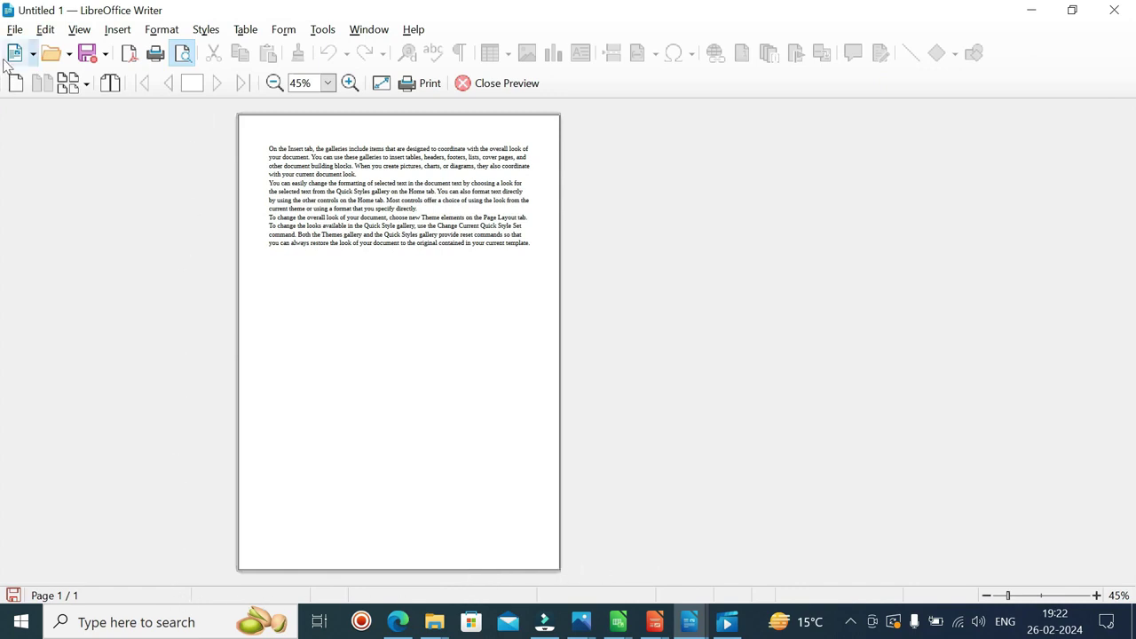
Open the Print dialog, and restrict printing to specific pages with the entry ,4,61.
click(14, 29)
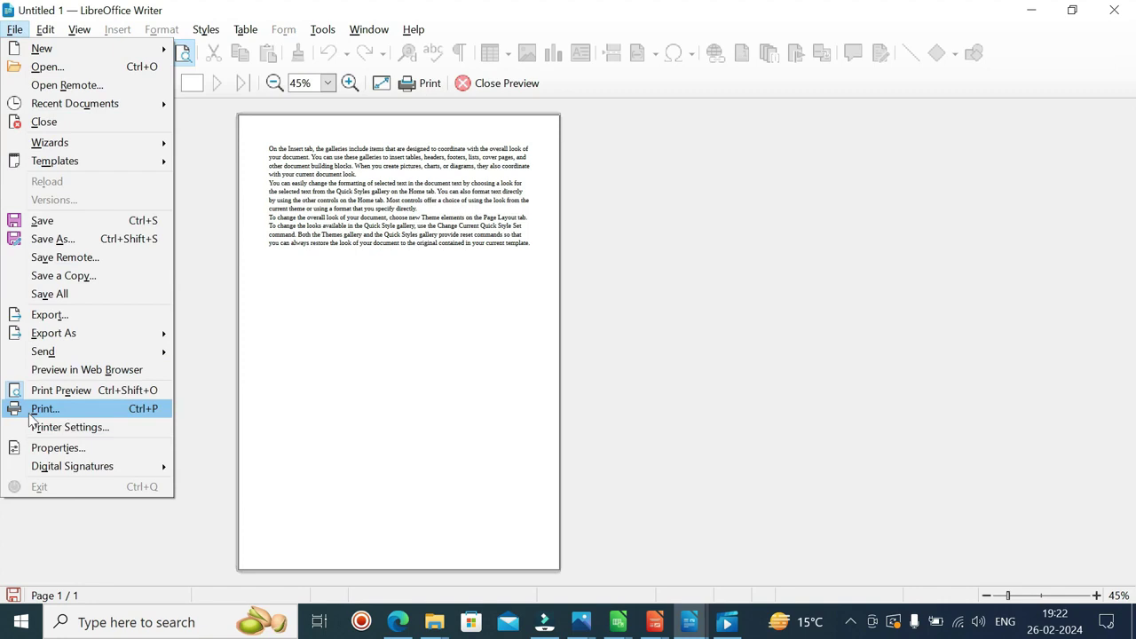
click(74, 409)
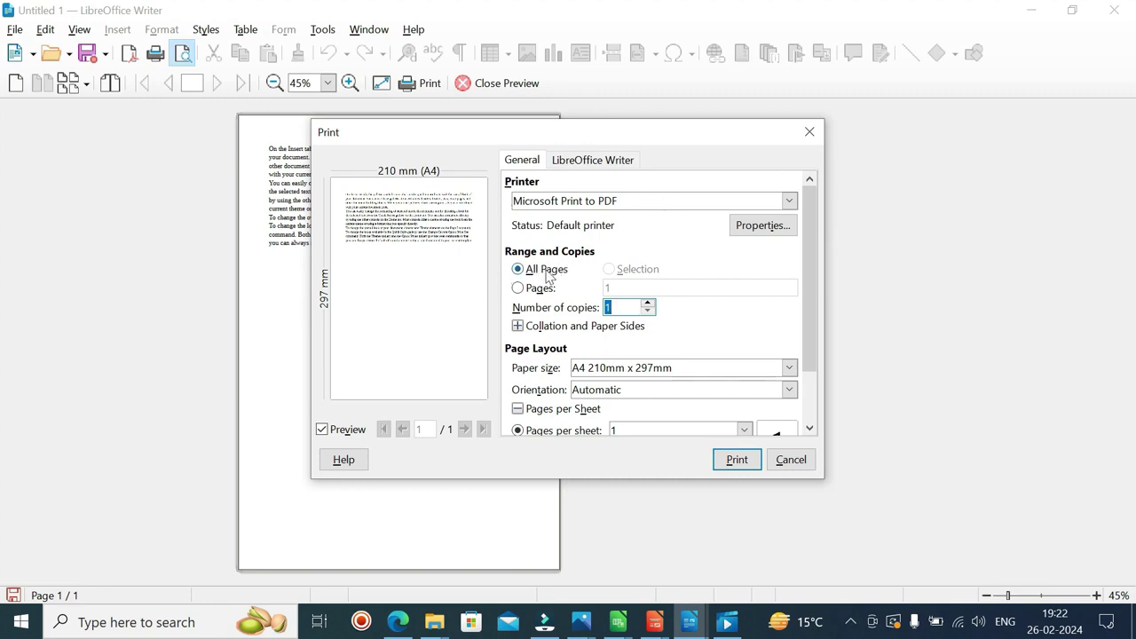
click(519, 289)
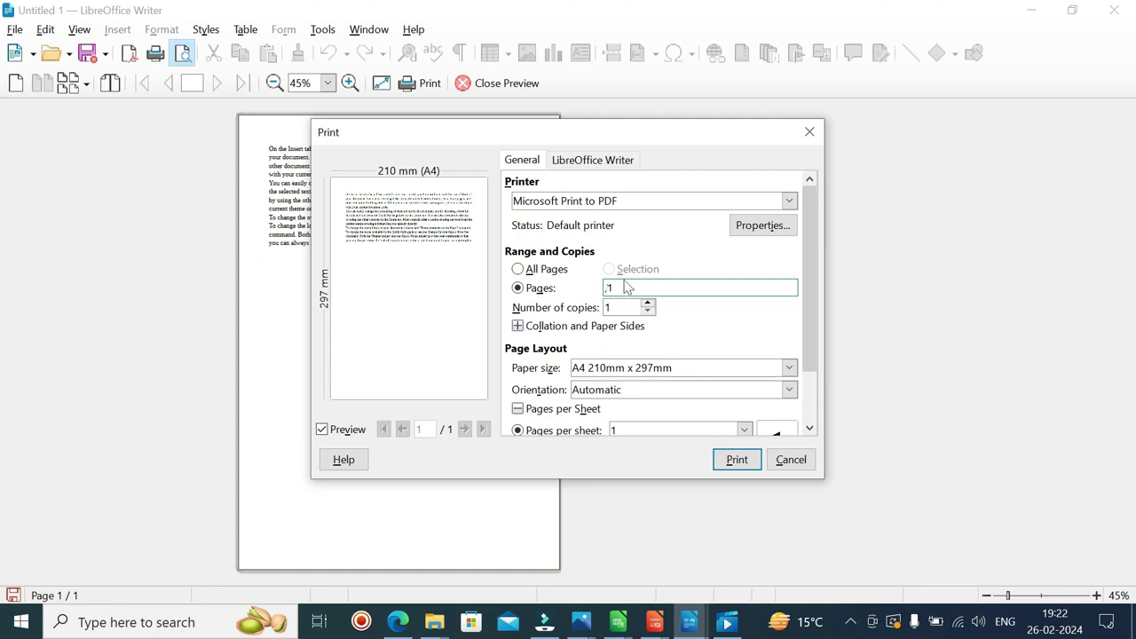
text(4)
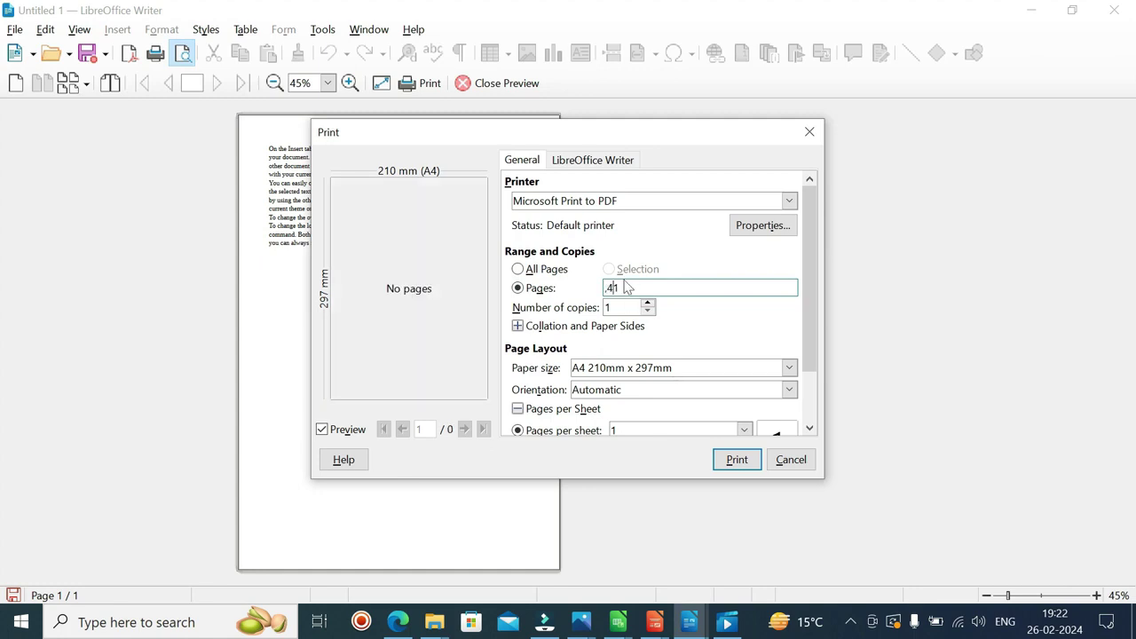
text(,6)
scroll(575, 216, down, 2)
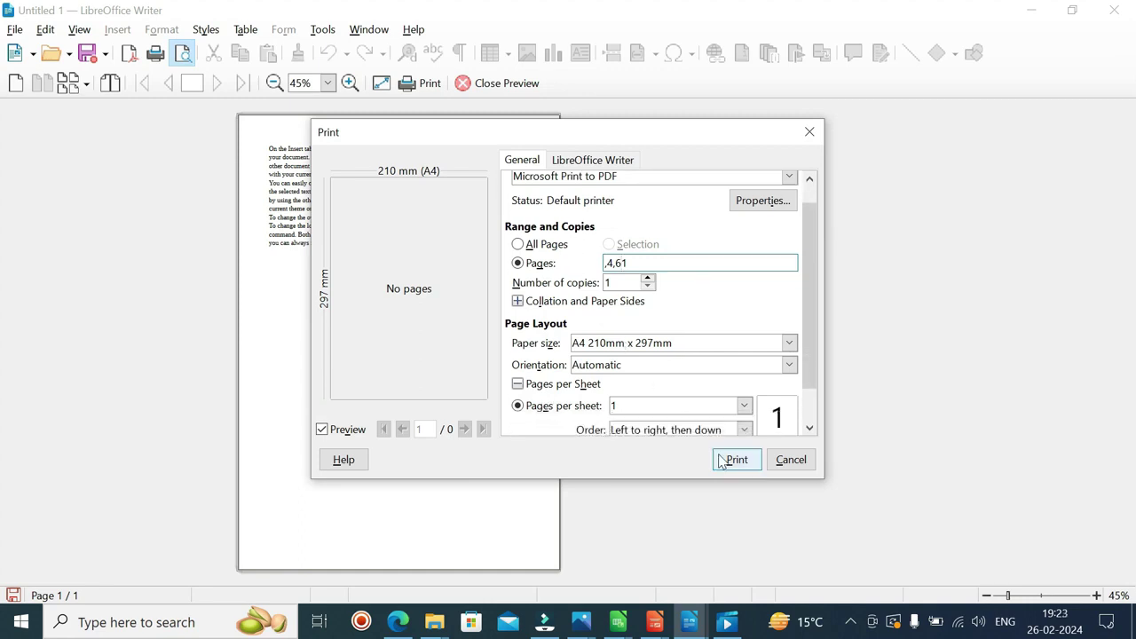
Look at the document properties of the Microsoft Print to PDF printer, and close the Print dialog without printing.
click(767, 202)
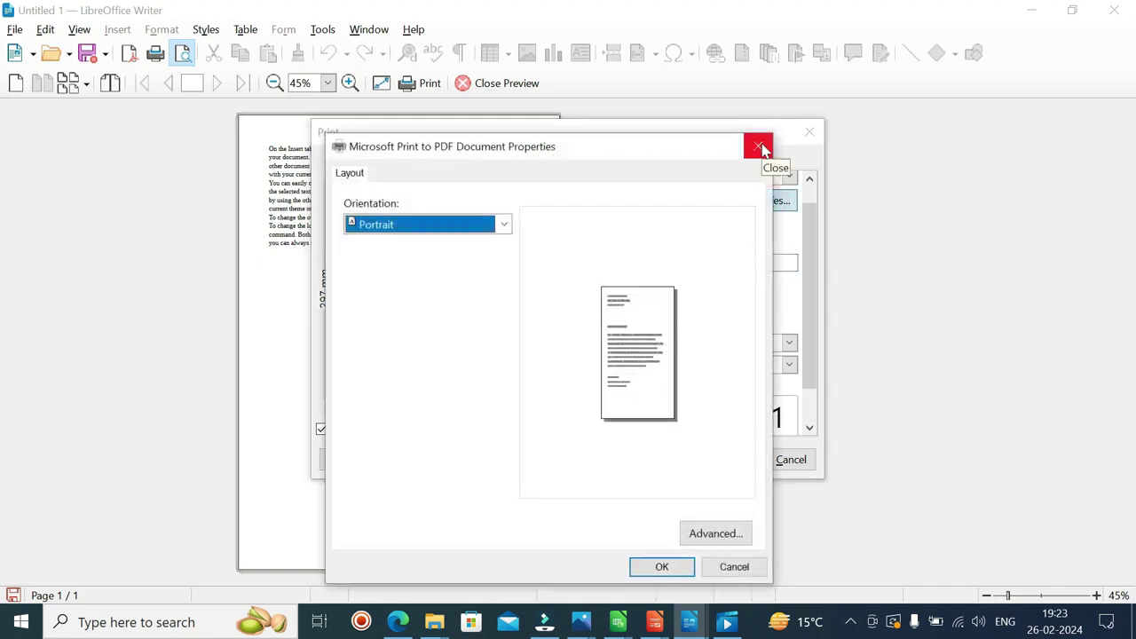
click(761, 145)
click(808, 132)
Open the printer settings, check the list of available printers and examine the printer options, leaving them as they are.
click(14, 29)
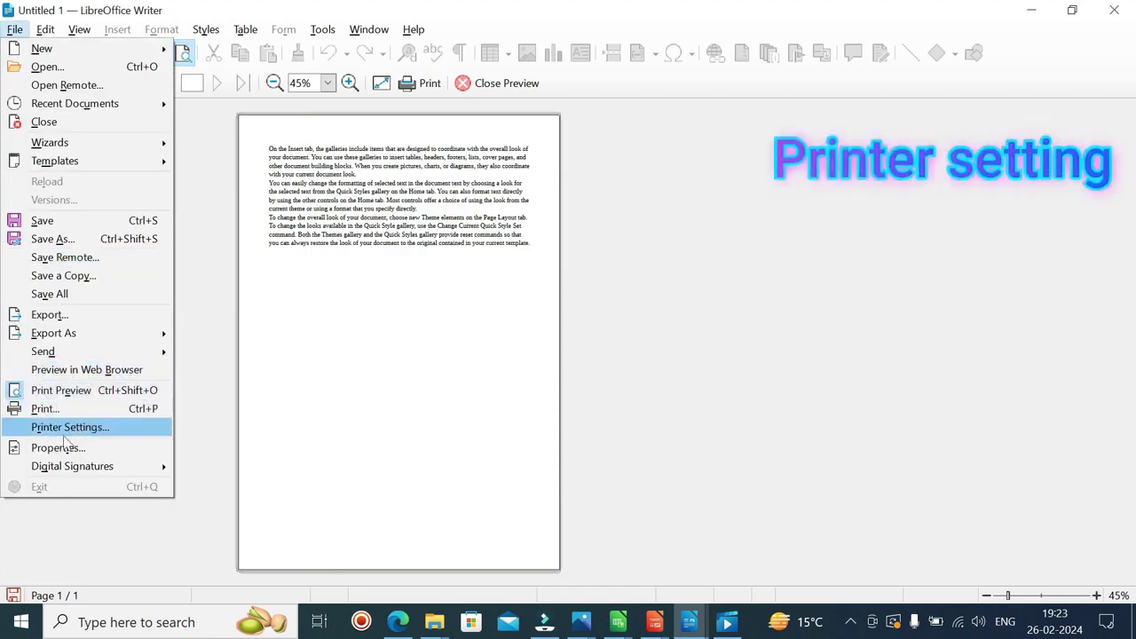
click(127, 434)
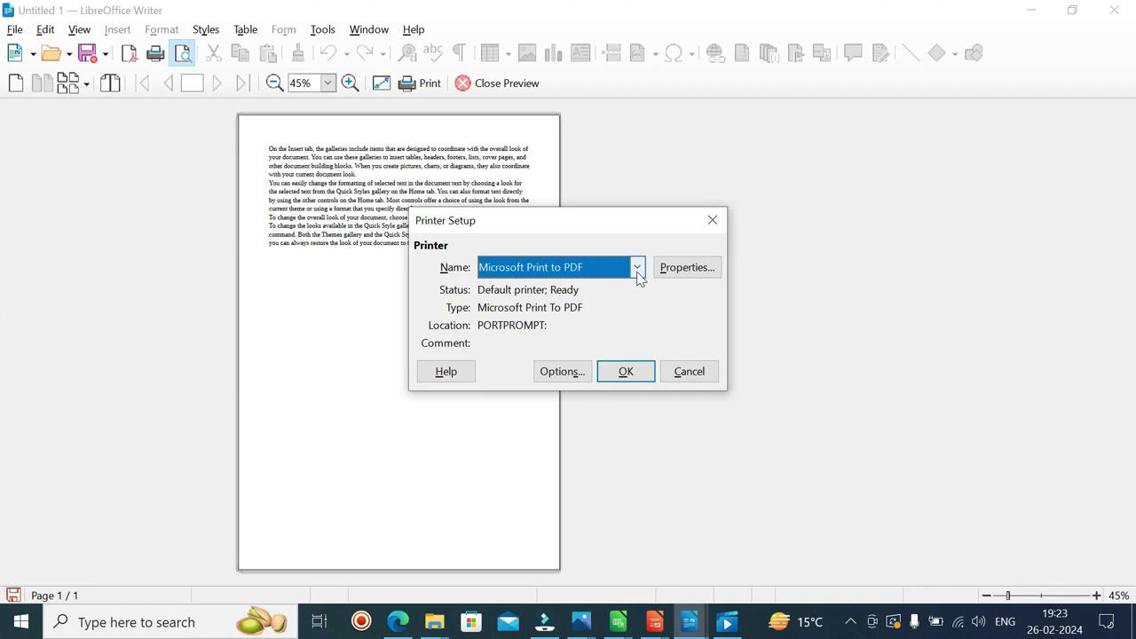
click(601, 277)
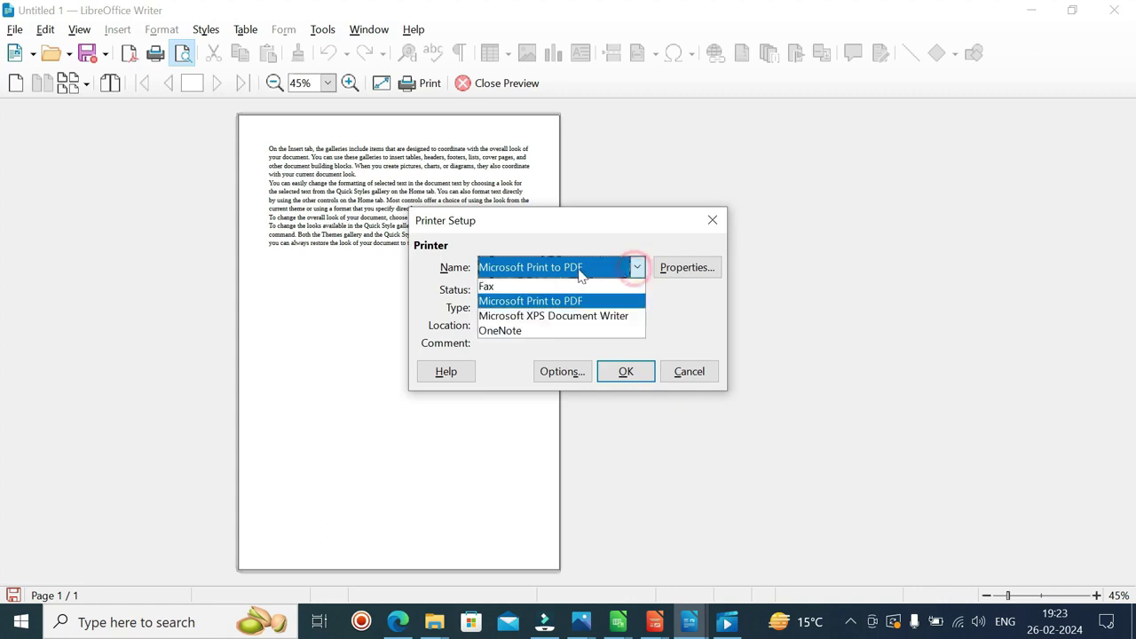
click(639, 270)
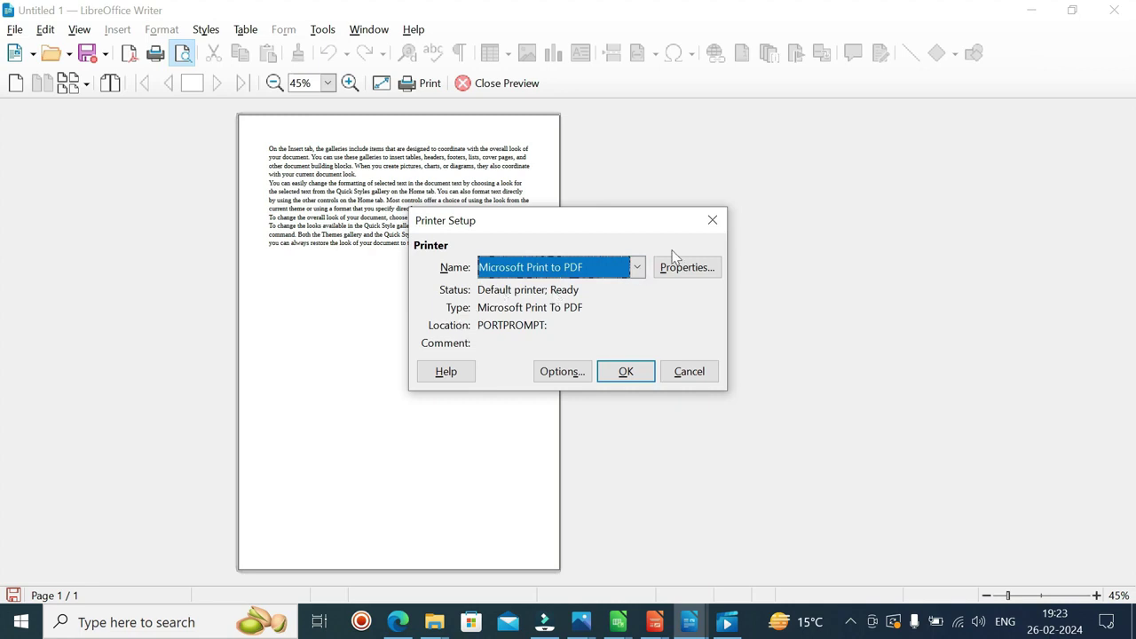
click(562, 372)
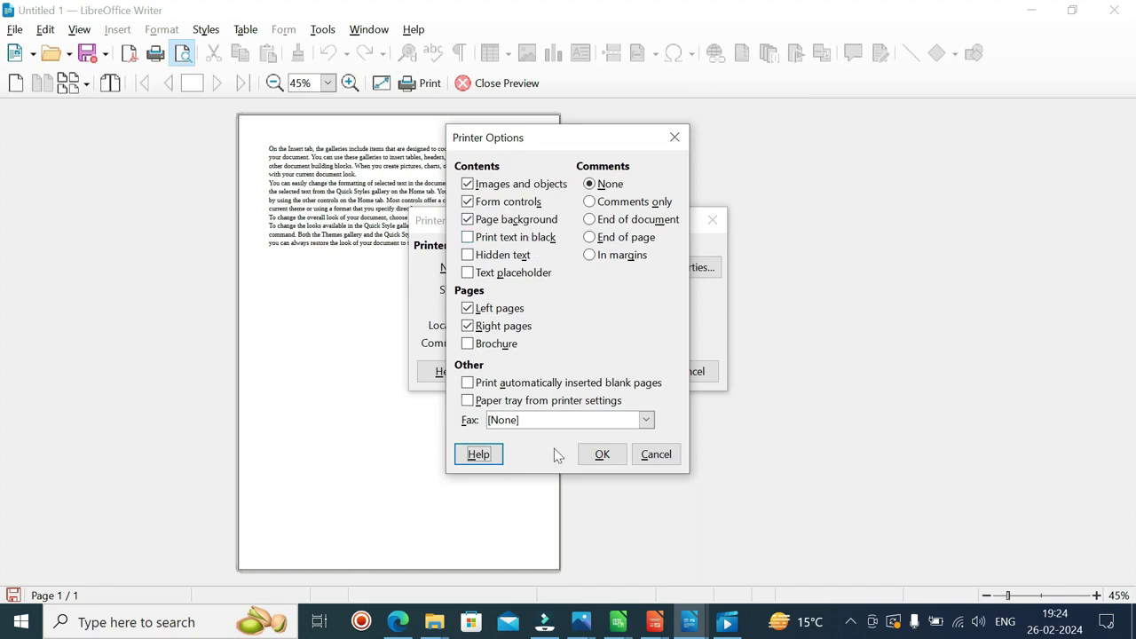
click(675, 137)
Try Landscape orientation in the Microsoft Print to PDF properties, and close the printer settings without applying it.
click(684, 268)
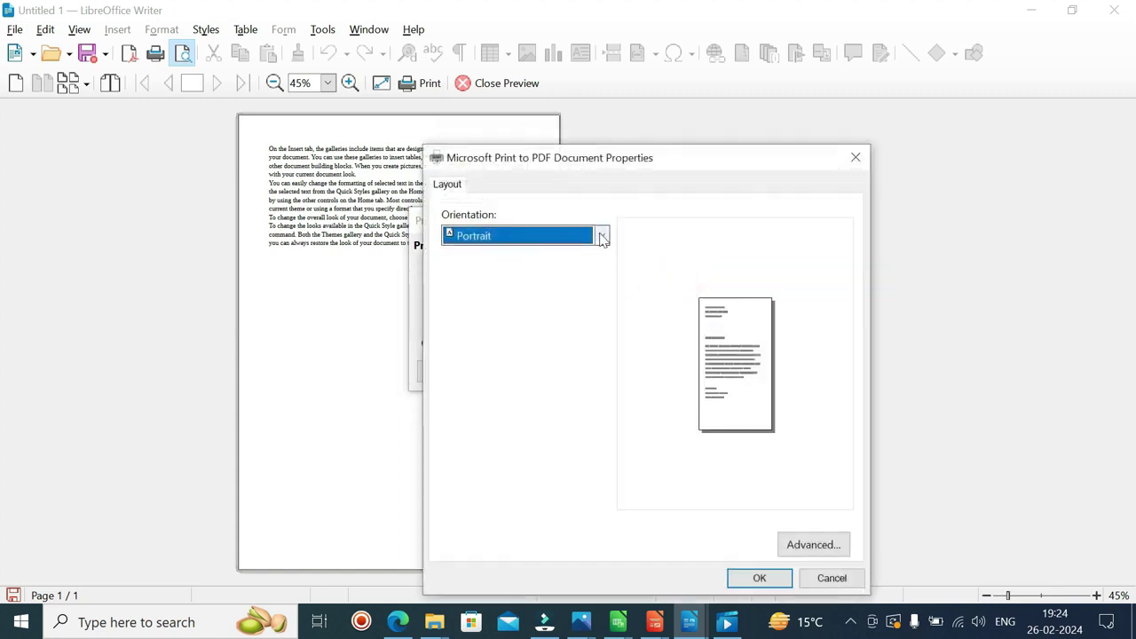
click(602, 236)
click(561, 249)
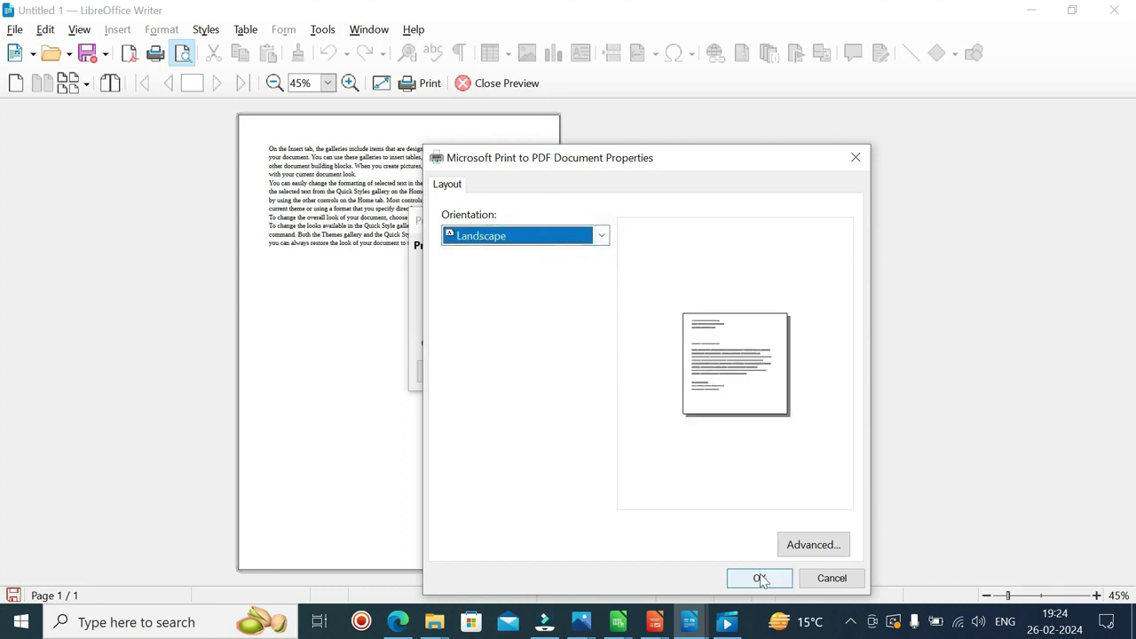
click(857, 158)
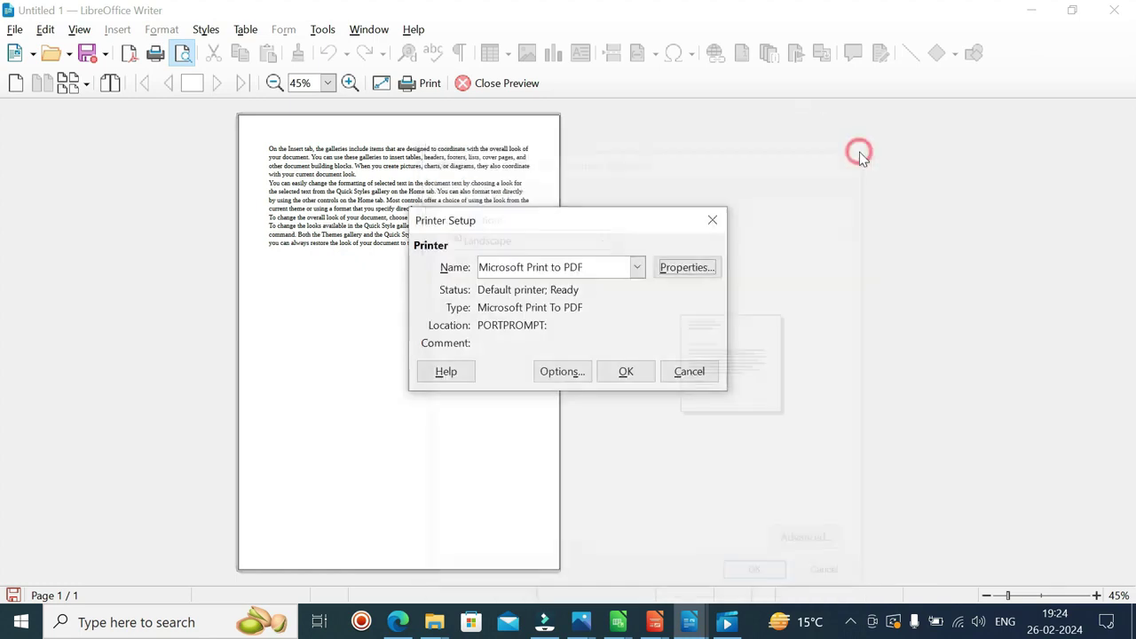
key(Escape)
Close the print preview, and review the document's general, description, custom, security and statistics properties without changing them.
click(459, 86)
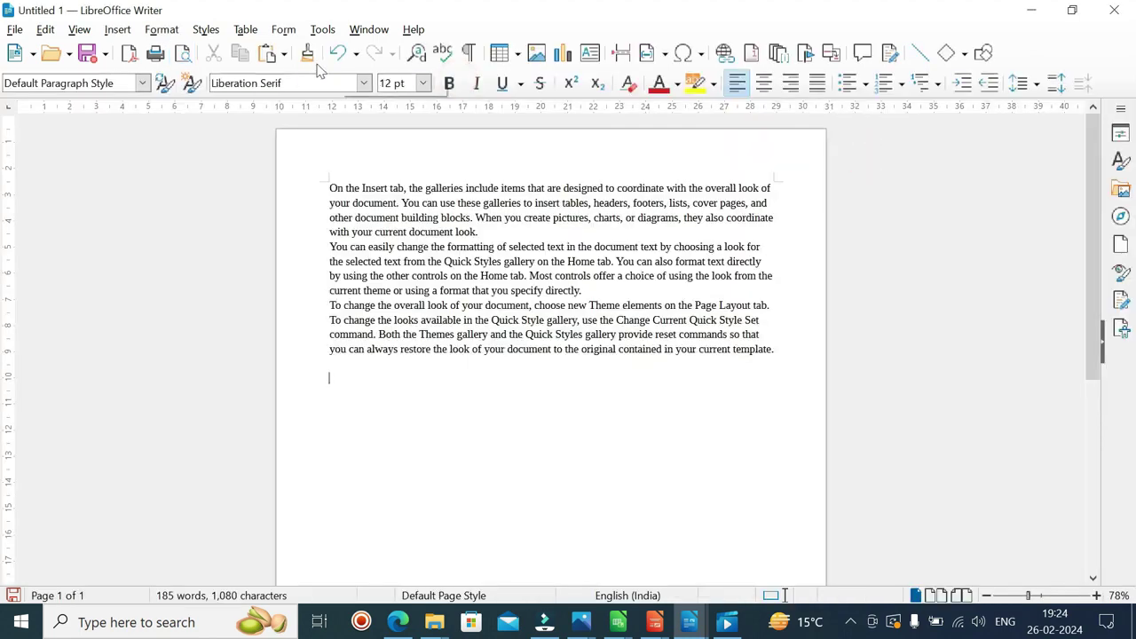
click(14, 30)
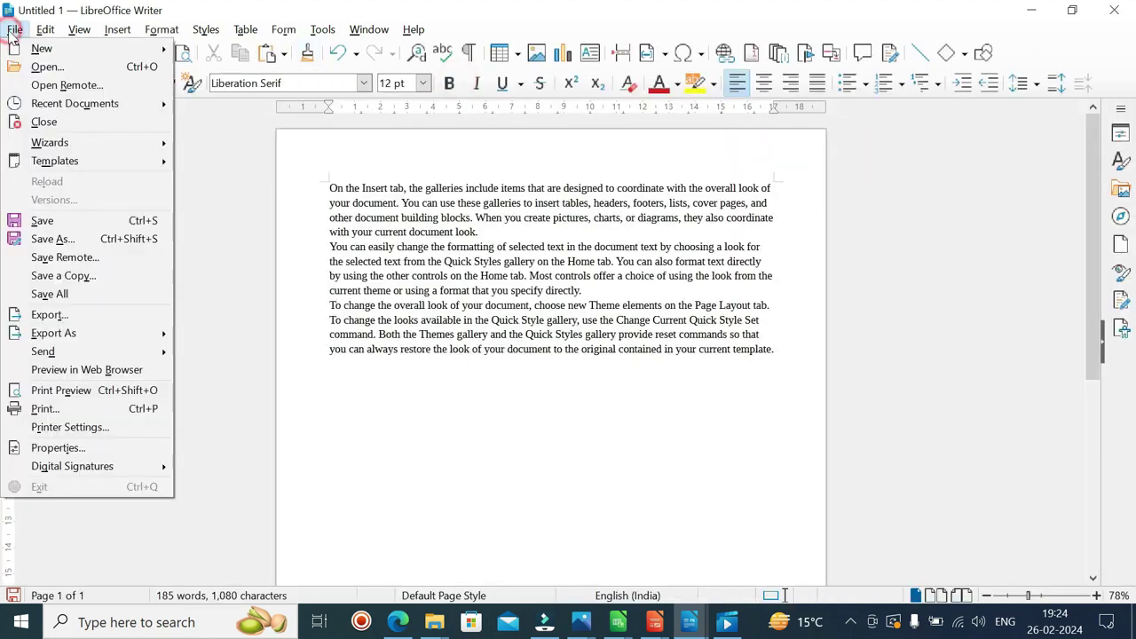
click(34, 455)
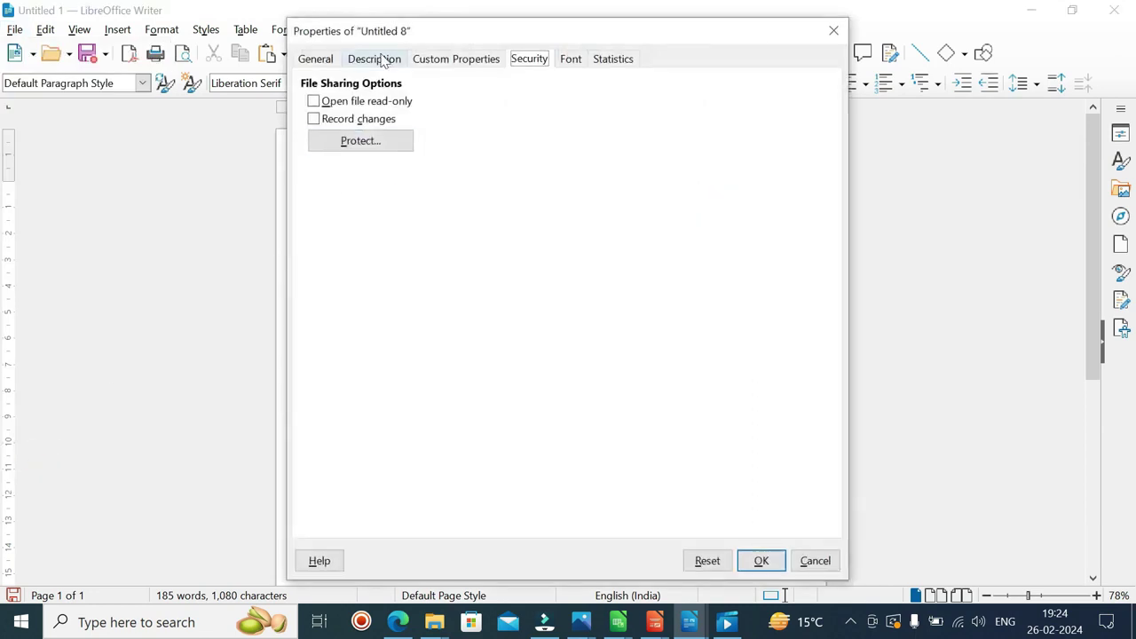
click(316, 62)
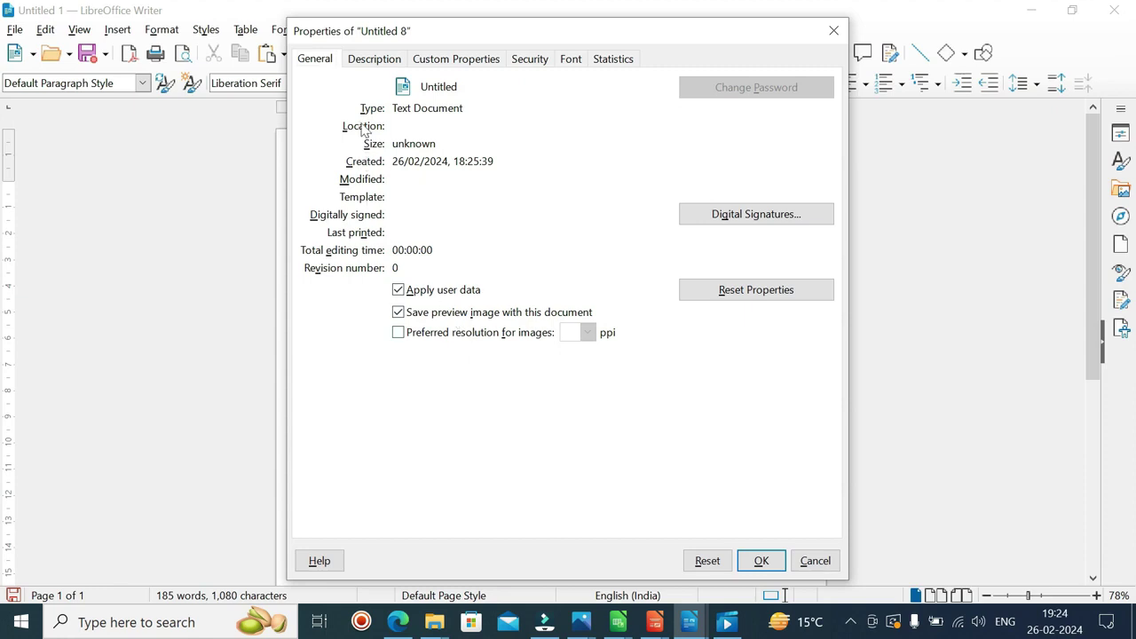
click(364, 61)
click(377, 81)
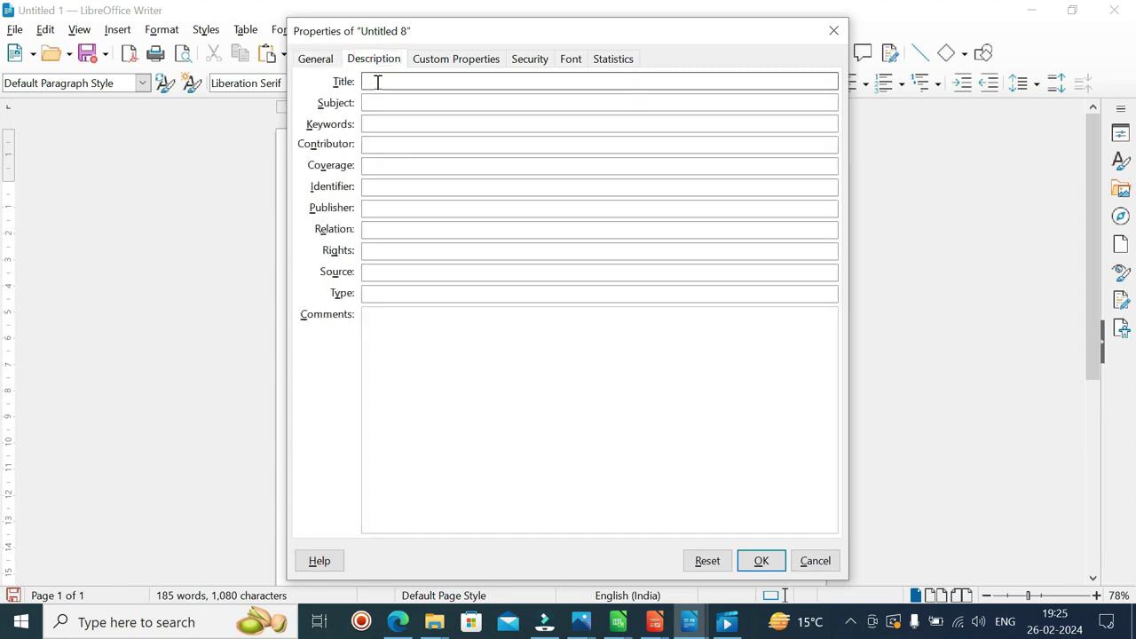
click(464, 60)
click(525, 58)
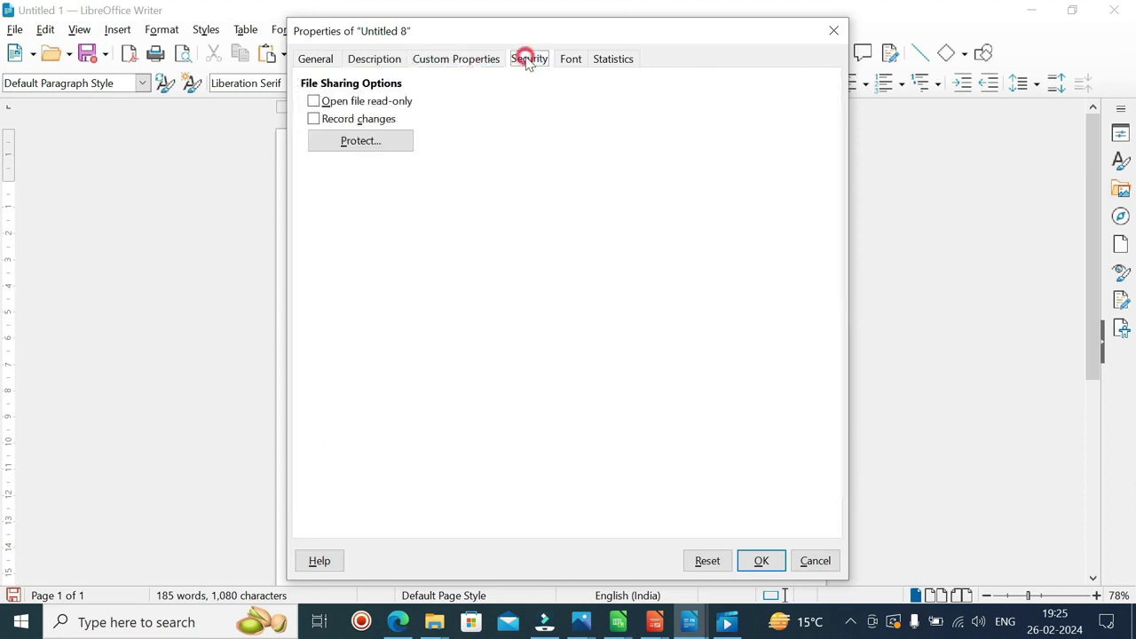
click(614, 59)
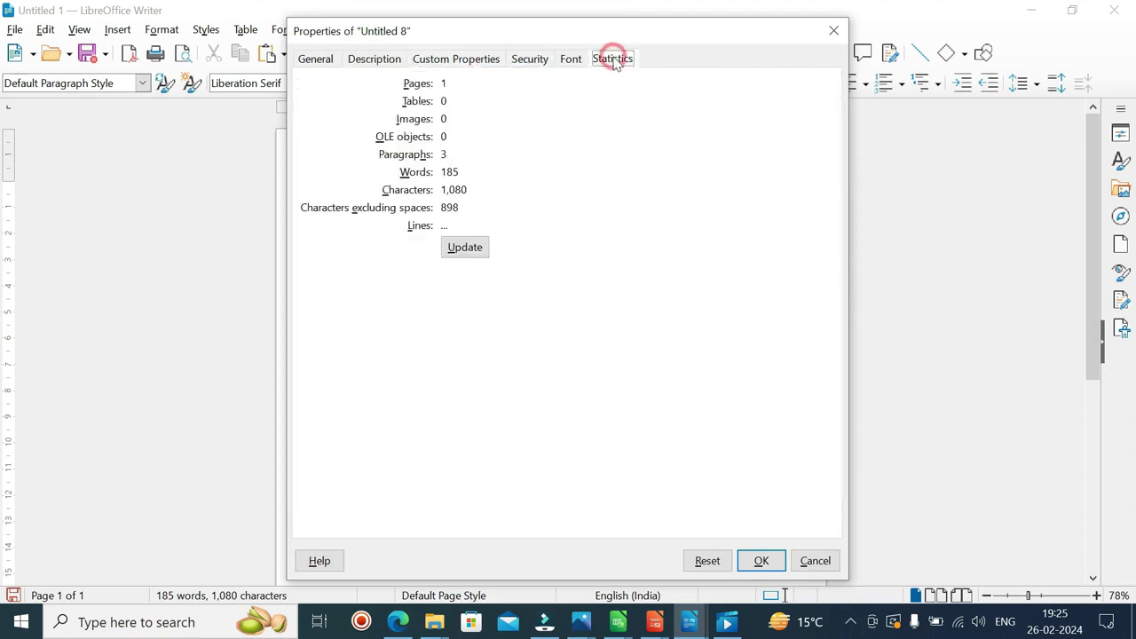
click(835, 32)
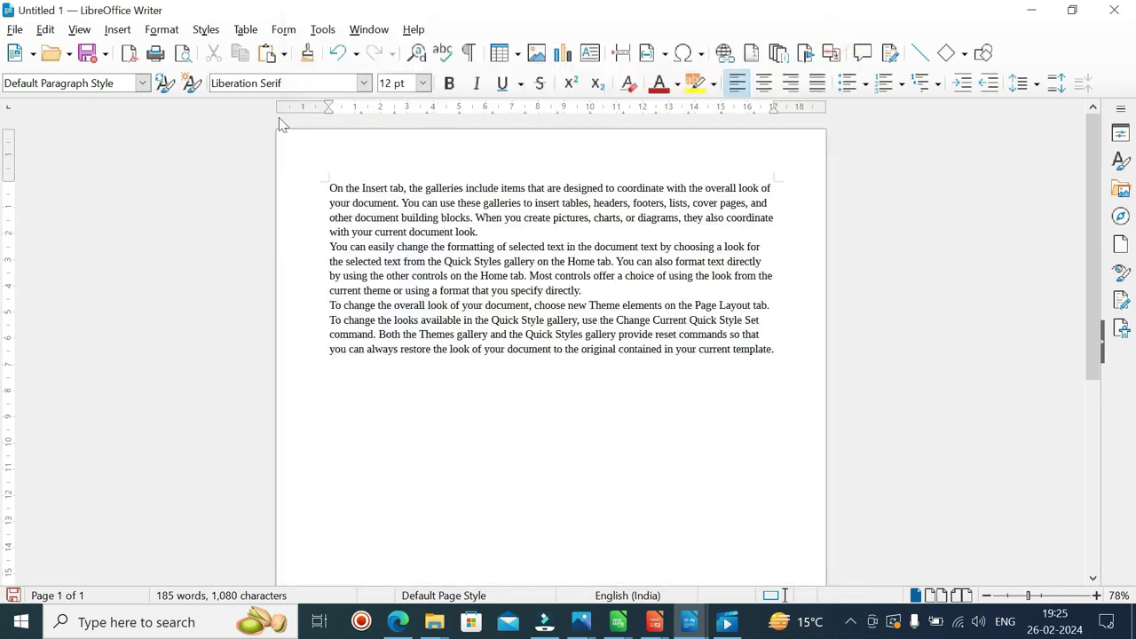
Check the digital signature commands available for the document.
click(14, 32)
mouse_move(57, 467)
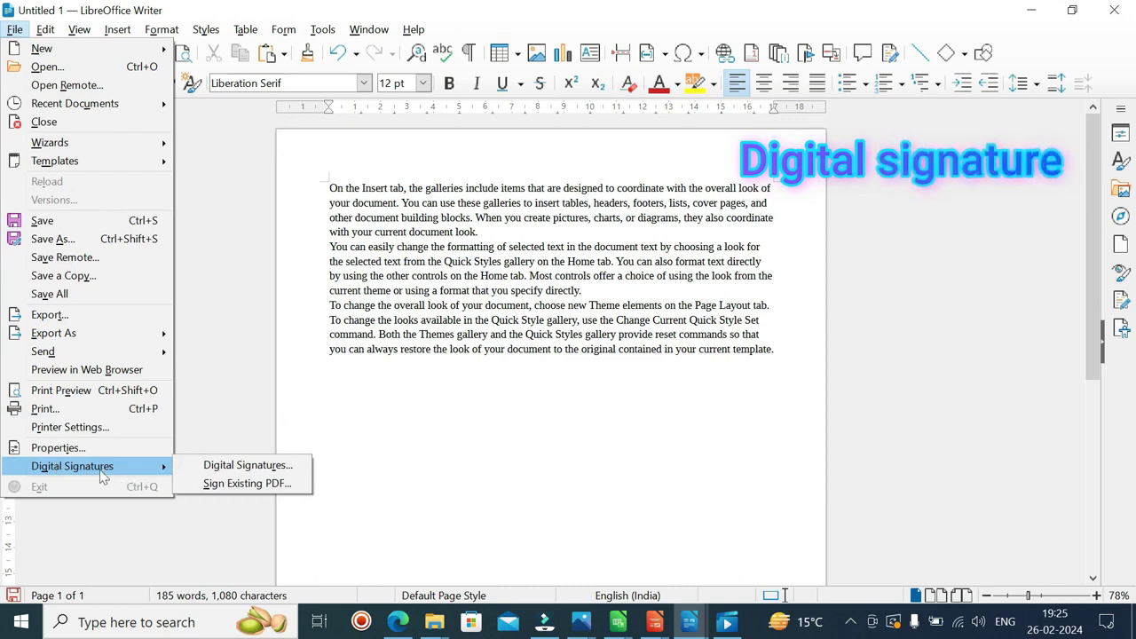
click(213, 470)
click(15, 29)
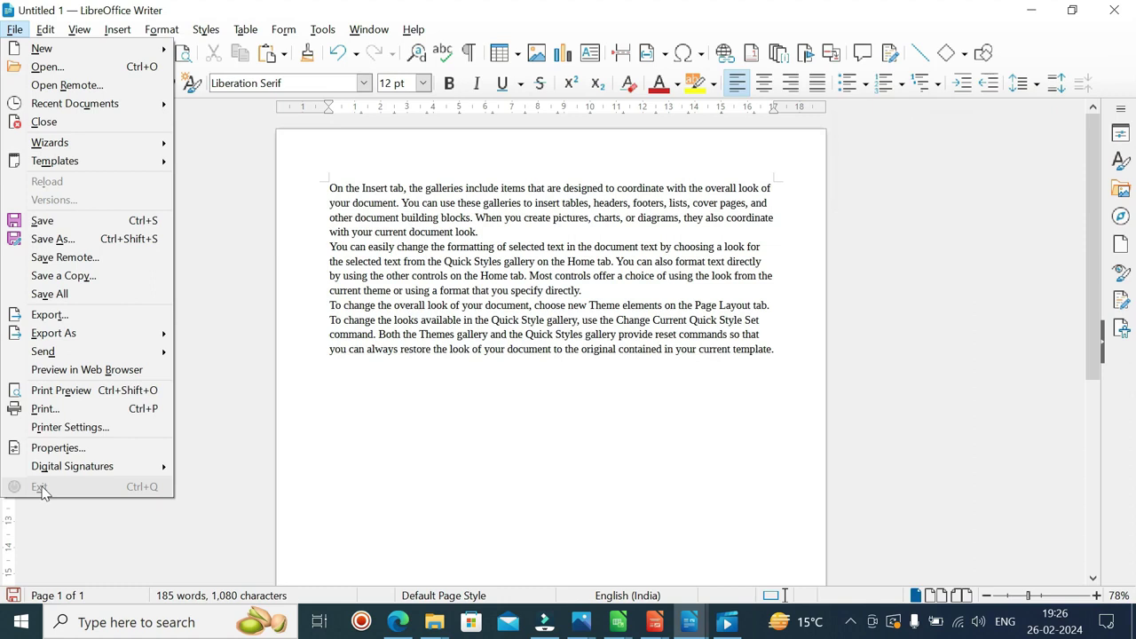
click(263, 376)
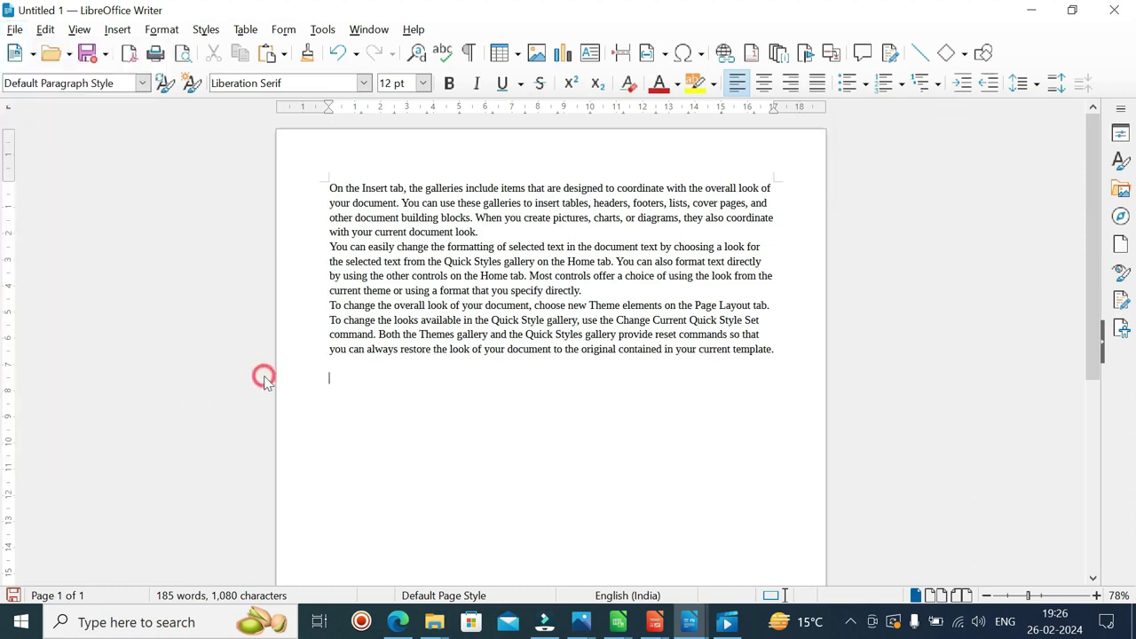
click(45, 29)
click(15, 11)
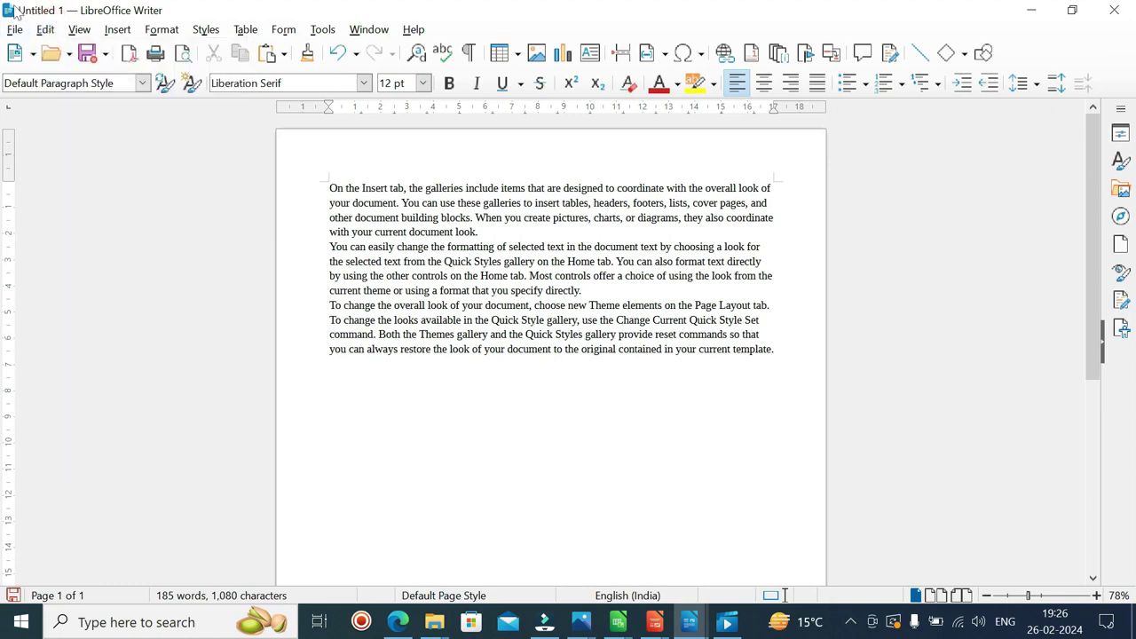